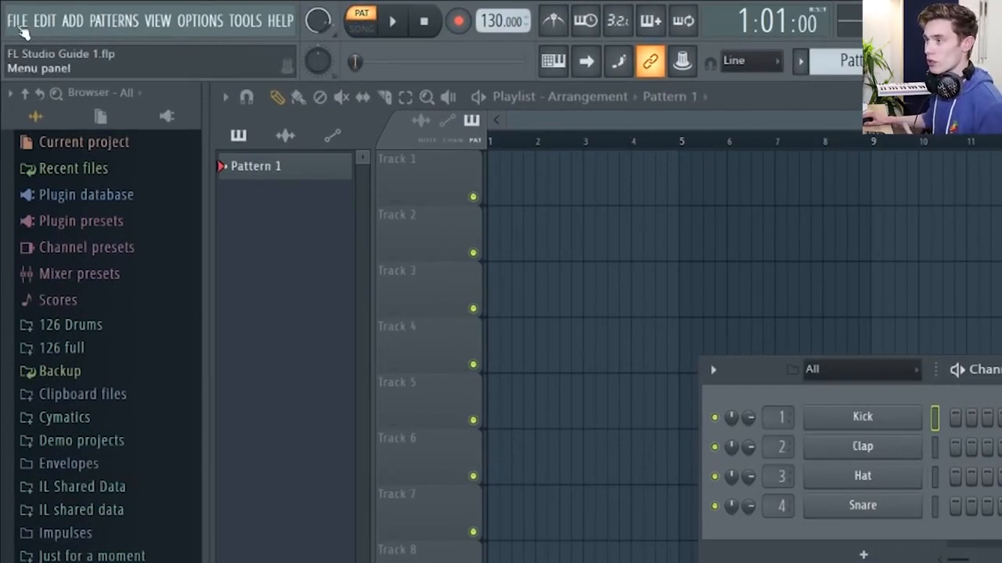
click(22, 28)
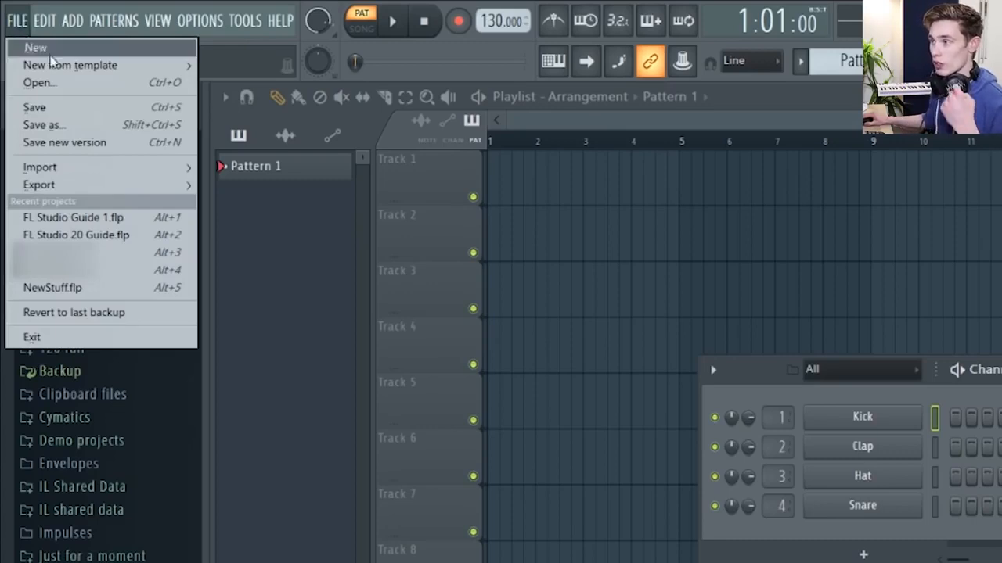
mouse_move(55, 69)
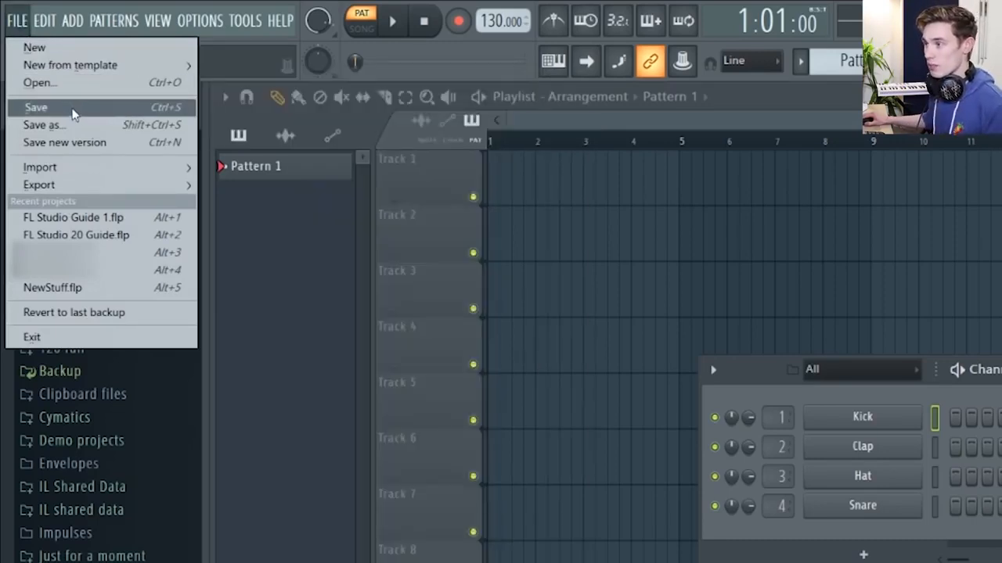
mouse_move(75, 186)
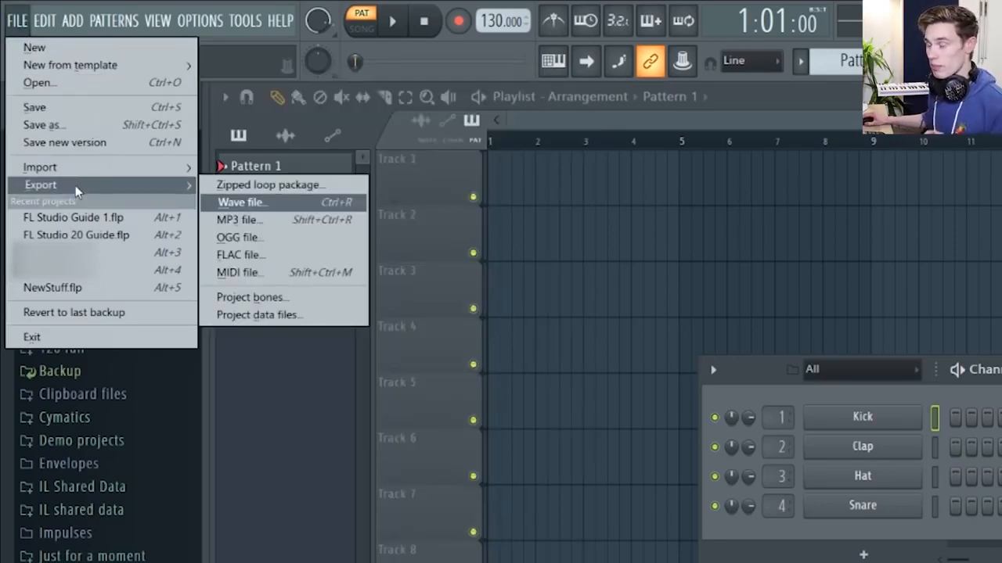
Inspect the audio device settings and the MIDI input and output settings, and close the settings window.
click(199, 21)
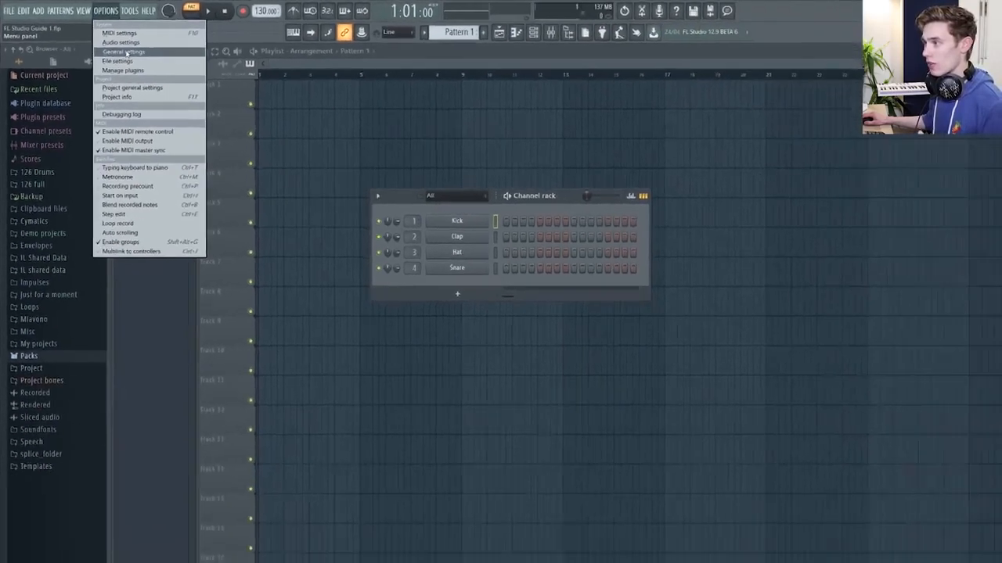
click(213, 90)
click(391, 149)
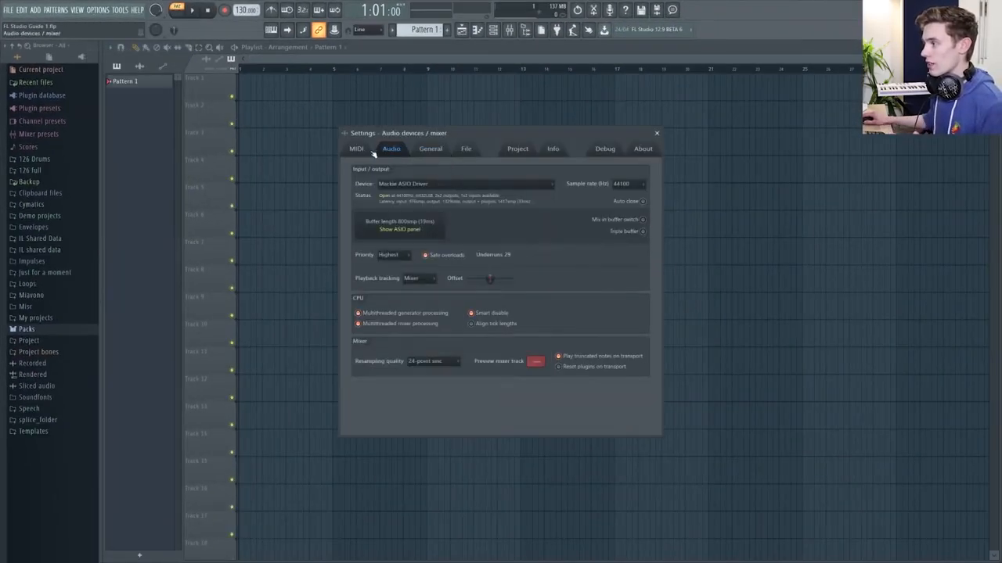
click(357, 149)
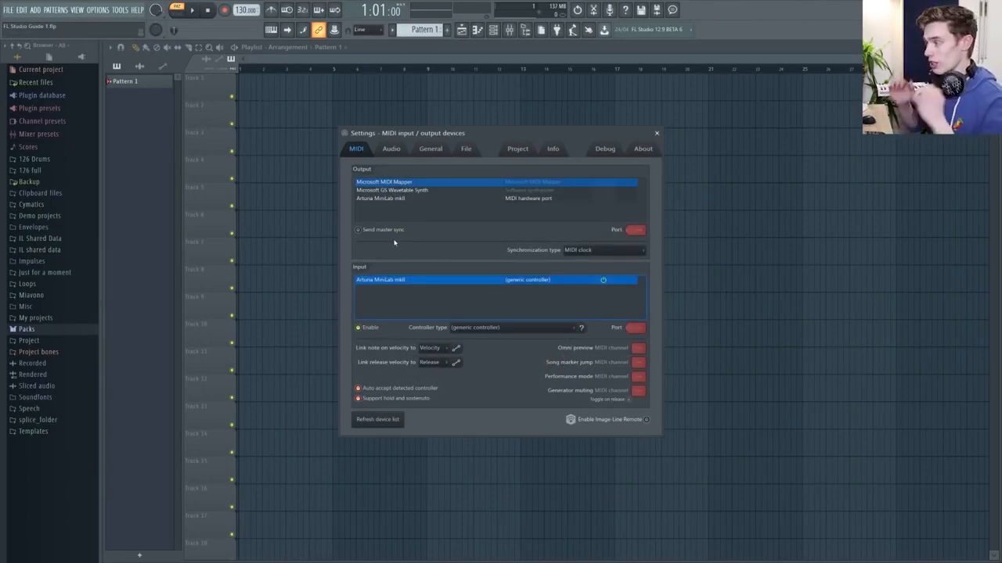
click(657, 133)
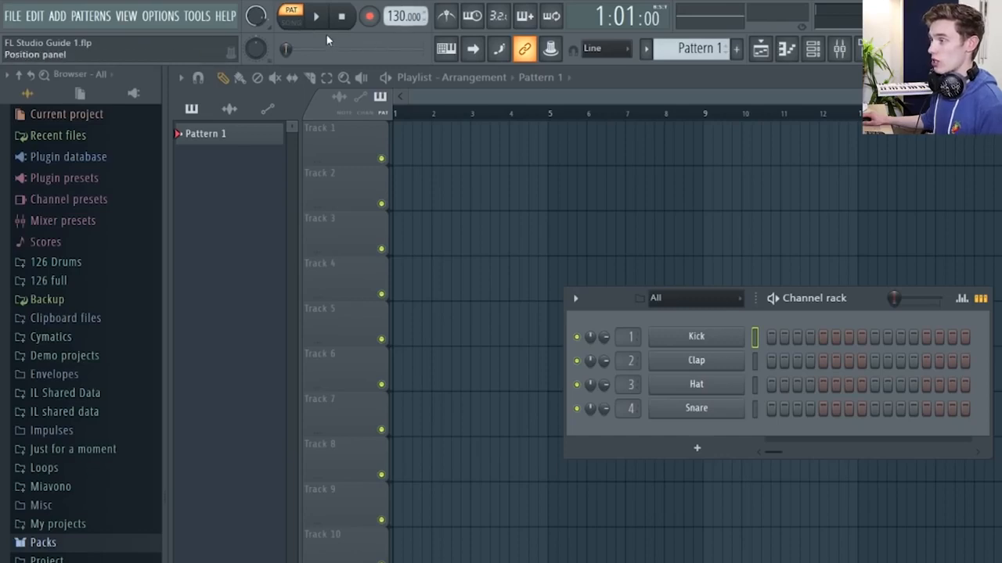
Toggle to song mode and back to pattern mode, and set the project tempo to 120 BPM.
click(292, 24)
click(291, 14)
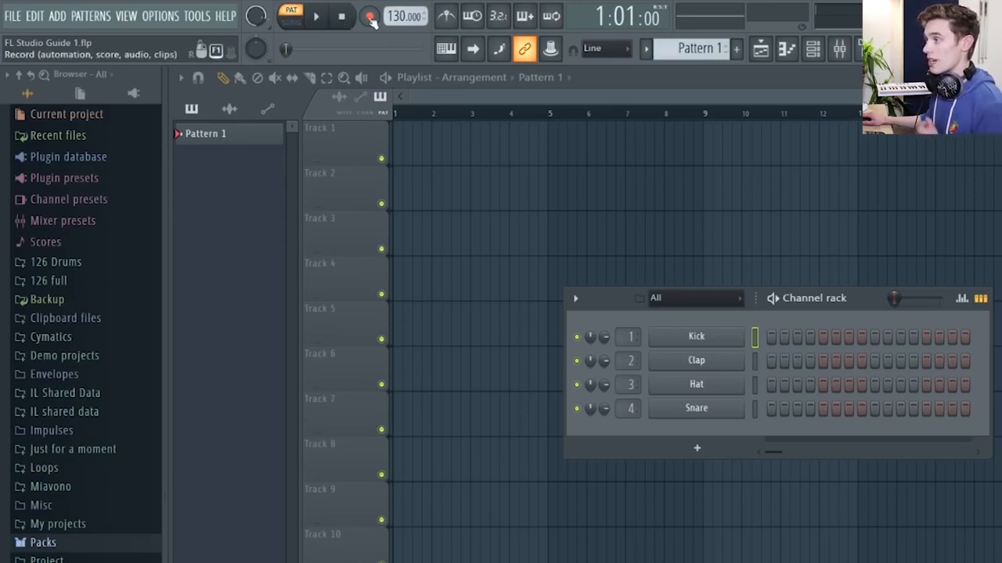
drag(403, 16, 403, 22)
right_click(403, 16)
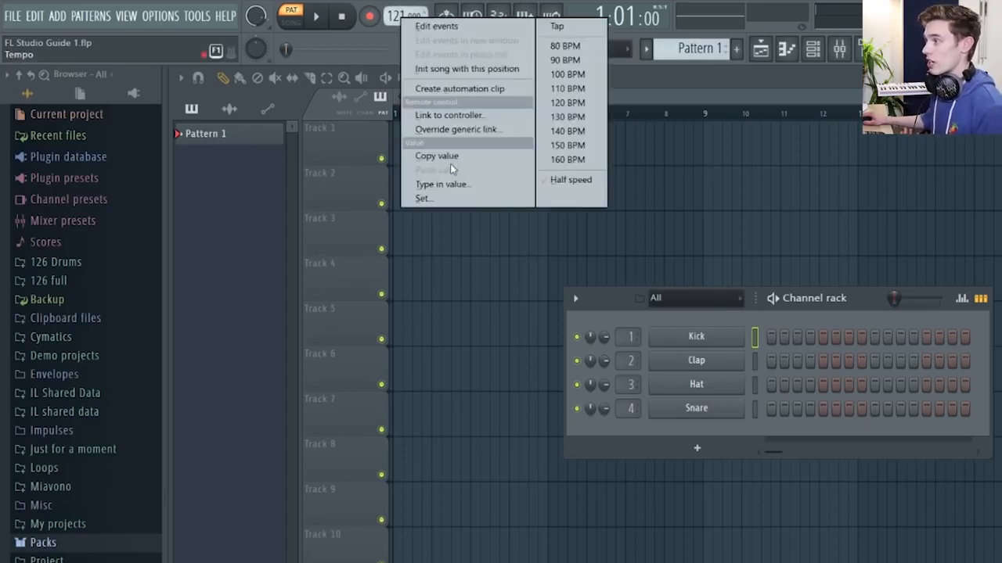
click(565, 103)
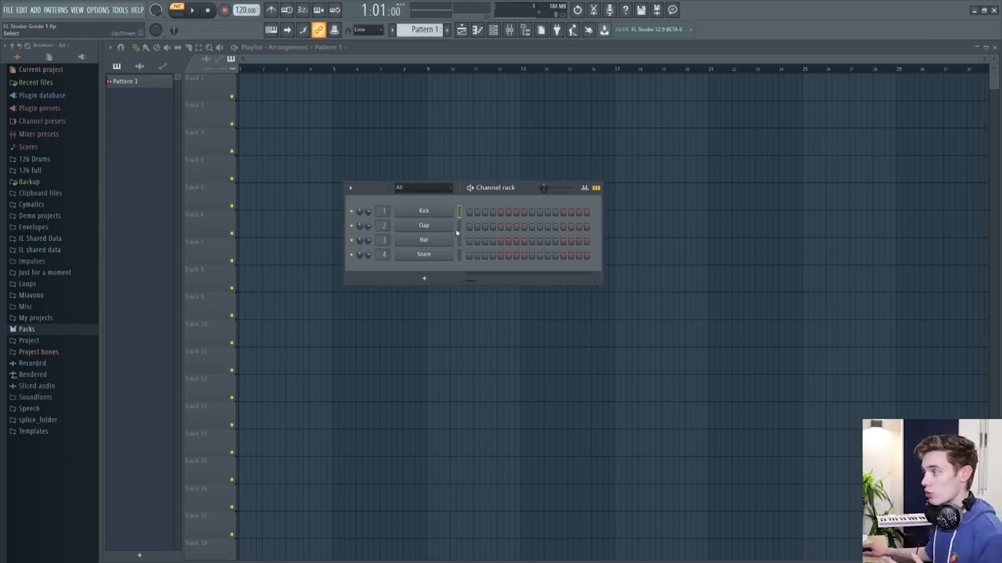
View the mixer and the Kick channel's piano roll, and return to the playlist.
drag(518, 188, 521, 191)
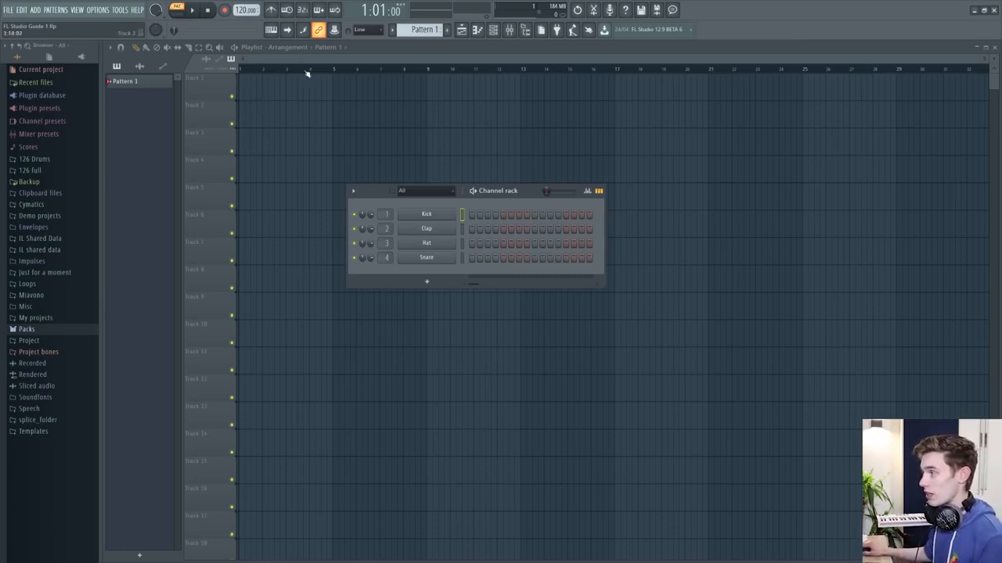
click(462, 30)
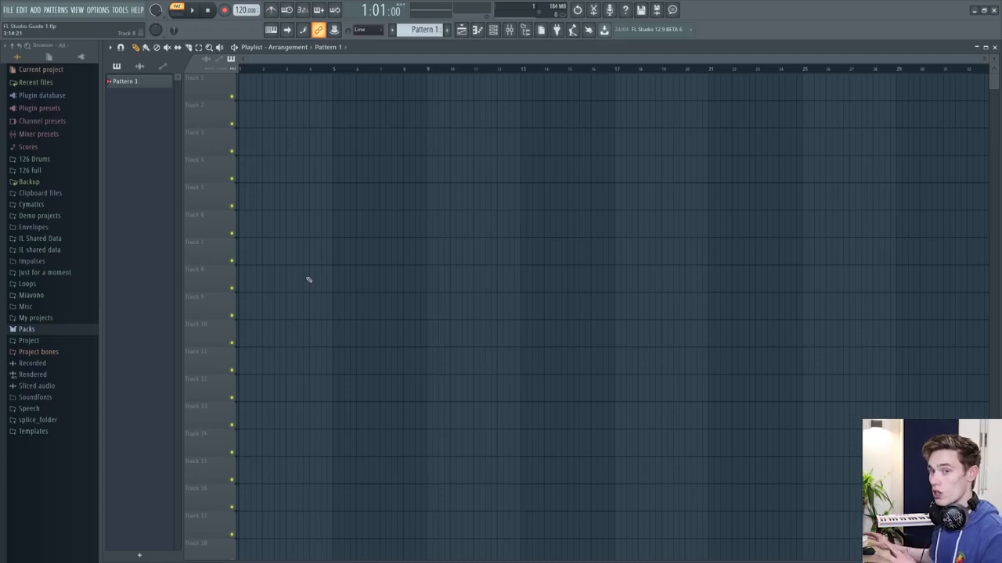
click(509, 31)
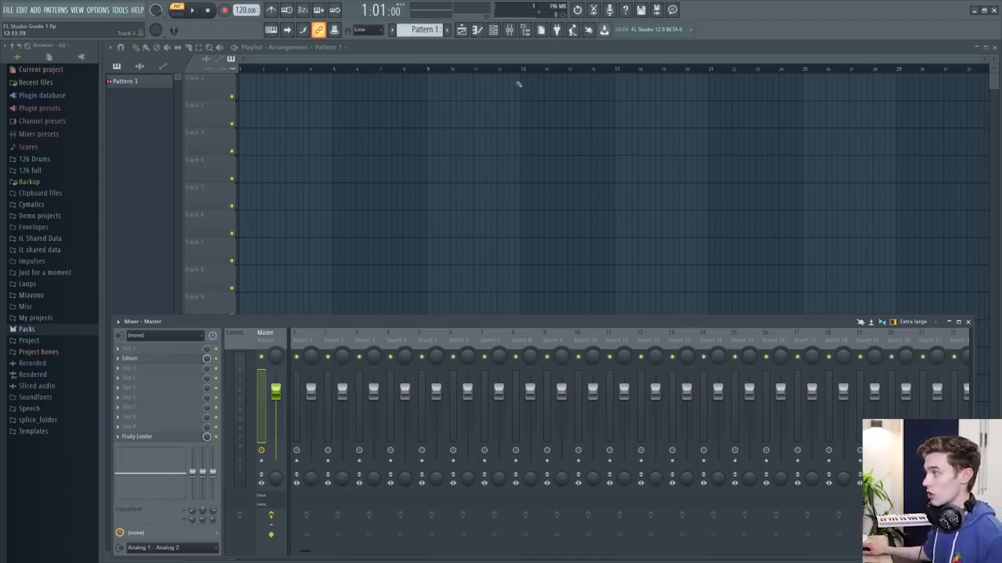
click(478, 33)
click(478, 33)
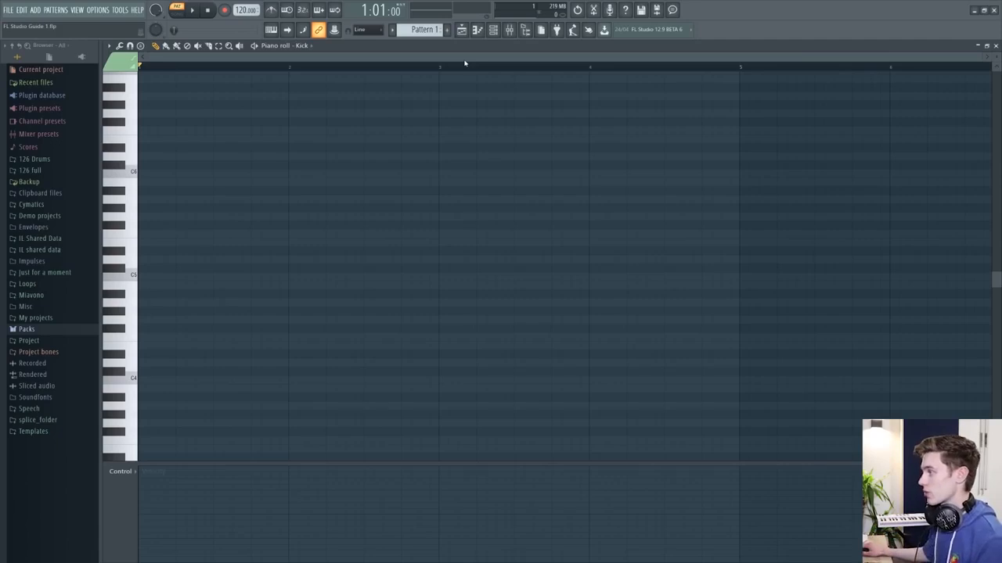
click(463, 31)
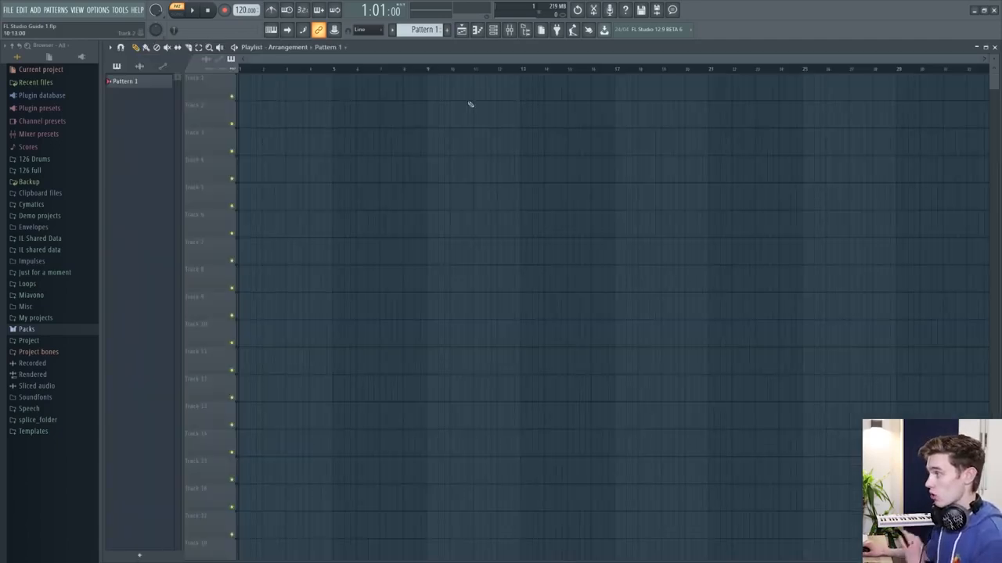
Show the channel rack over the playlist, and briefly open and close the mixer.
key(F6)
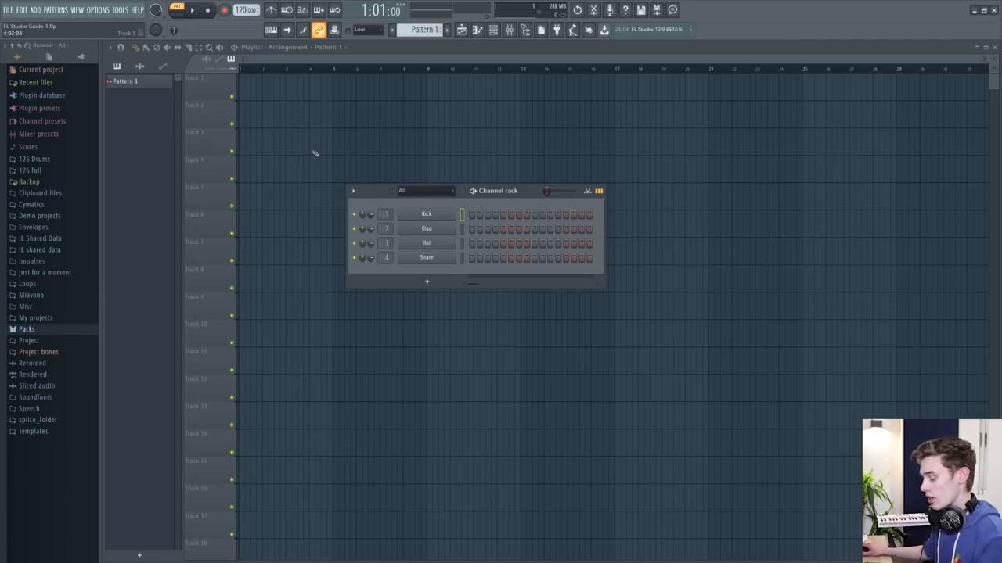
key(F9)
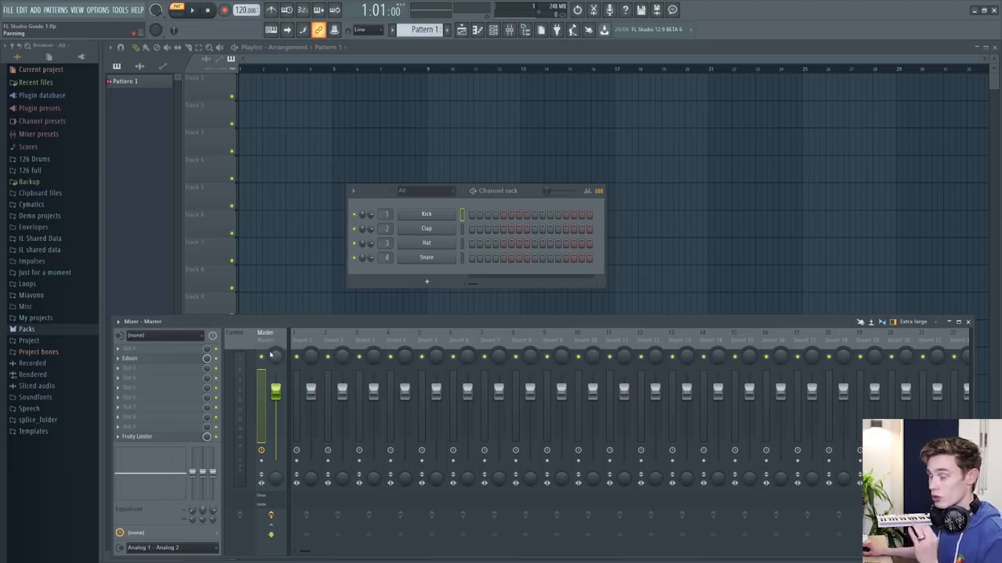
key(F9)
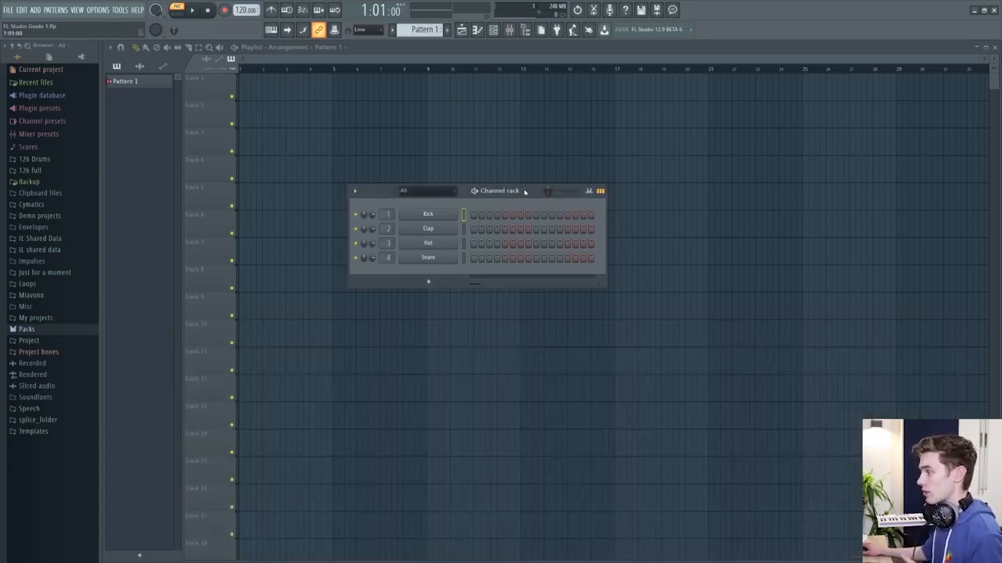
Move the channel rack slightly lower and detach it so that it floats over the playlist.
drag(523, 192, 512, 202)
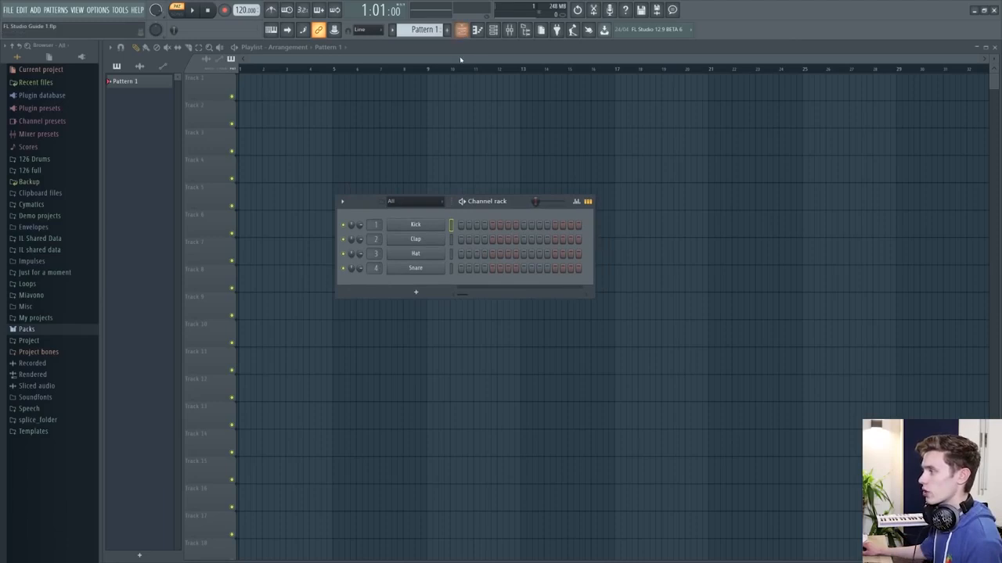
click(495, 34)
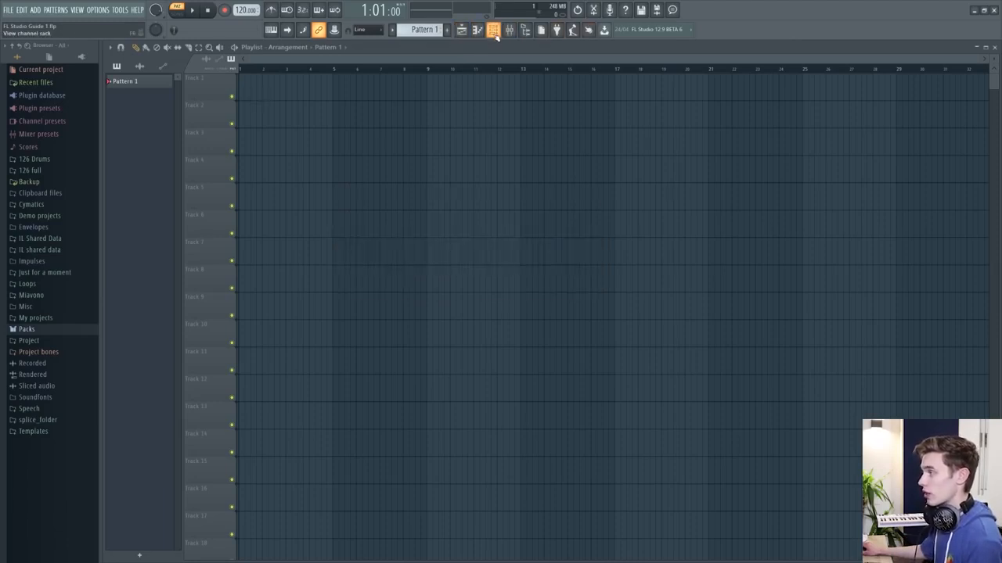
click(496, 34)
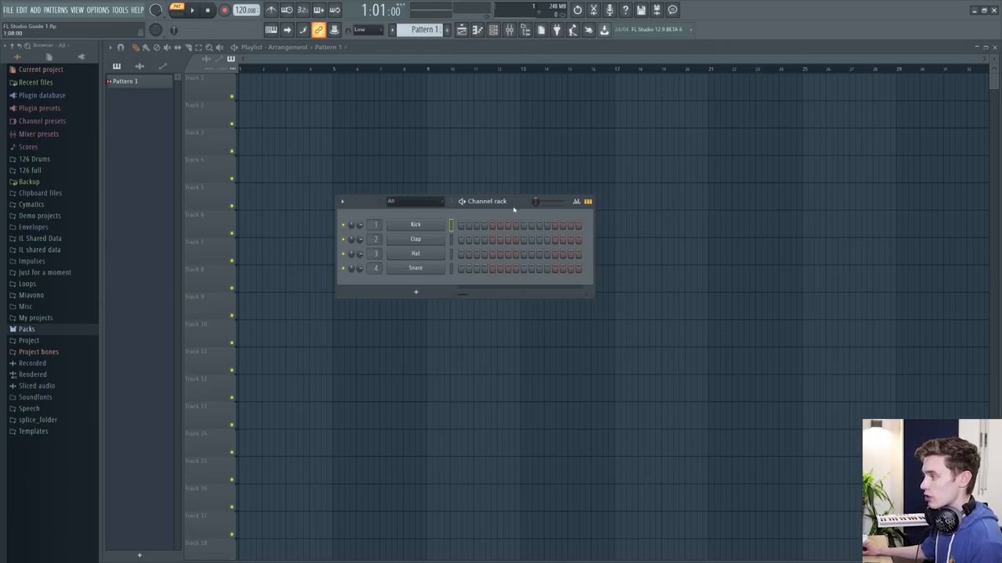
click(342, 202)
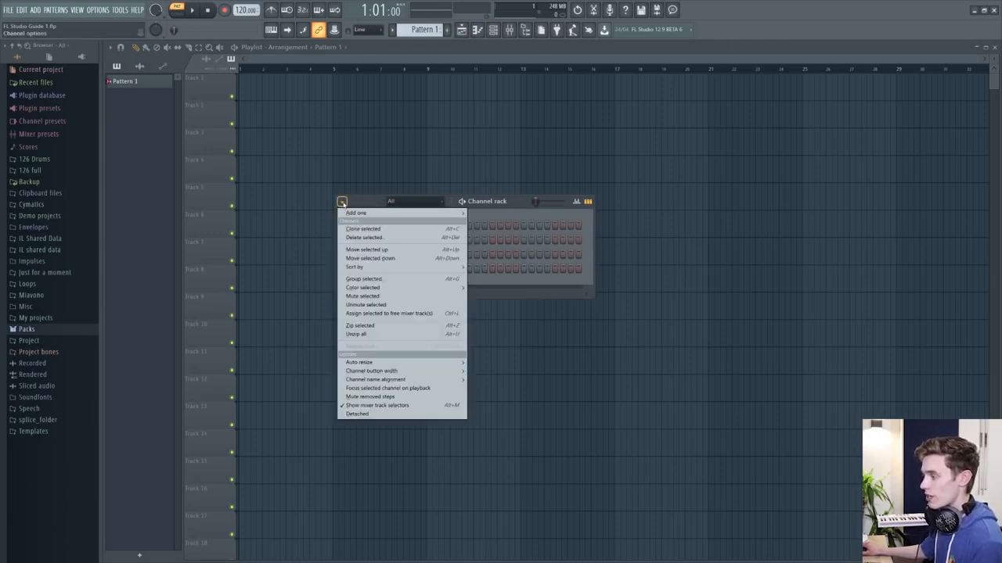
click(349, 415)
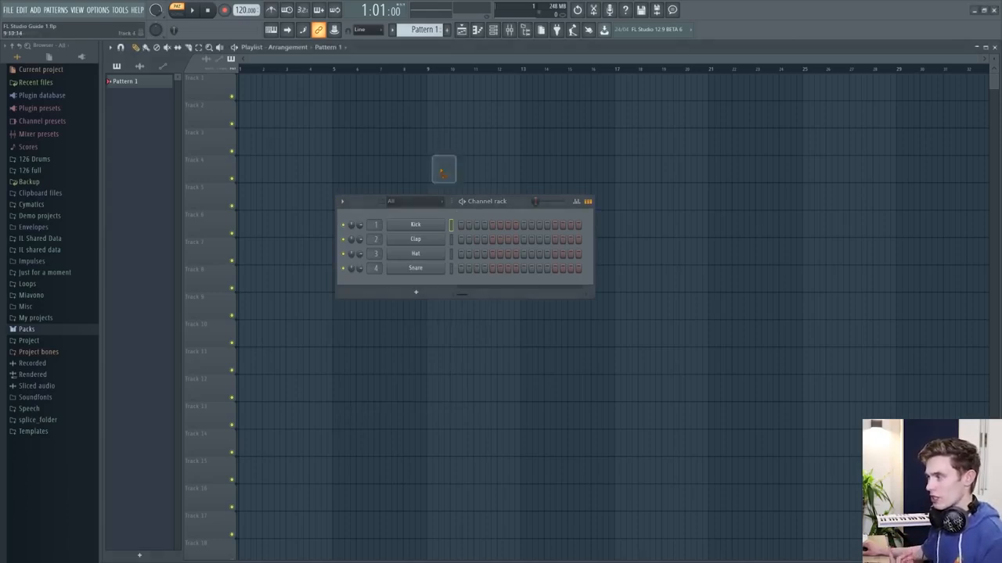
click(495, 32)
click(495, 31)
click(495, 31)
click(494, 31)
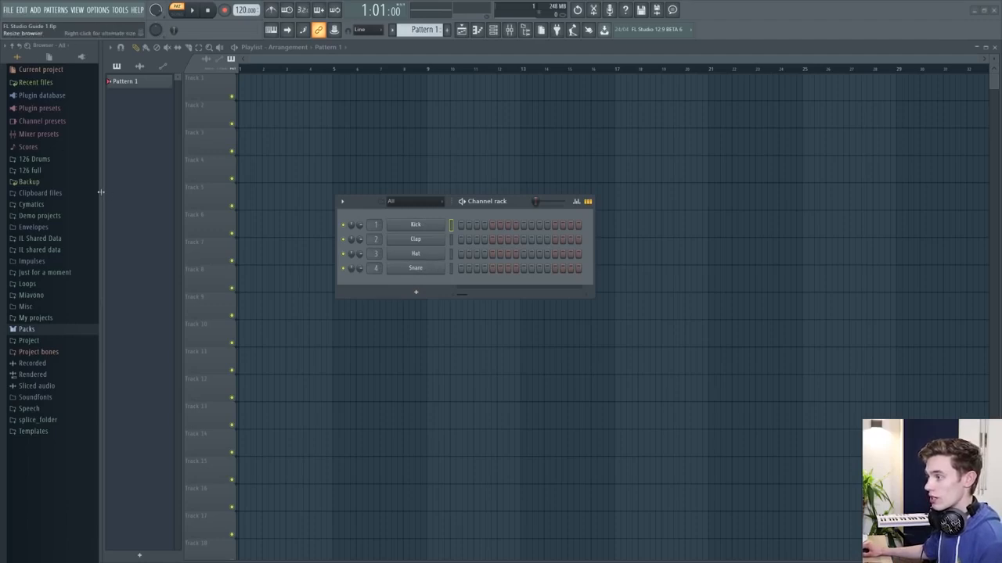
Narrow the browser slightly and look through the kick and percussion samples in the Drums folder of Packs.
mouse_move(101, 192)
mouse_down()
mouse_move(2, 202)
mouse_move(103, 199)
mouse_move(90, 200)
mouse_up()
click(33, 330)
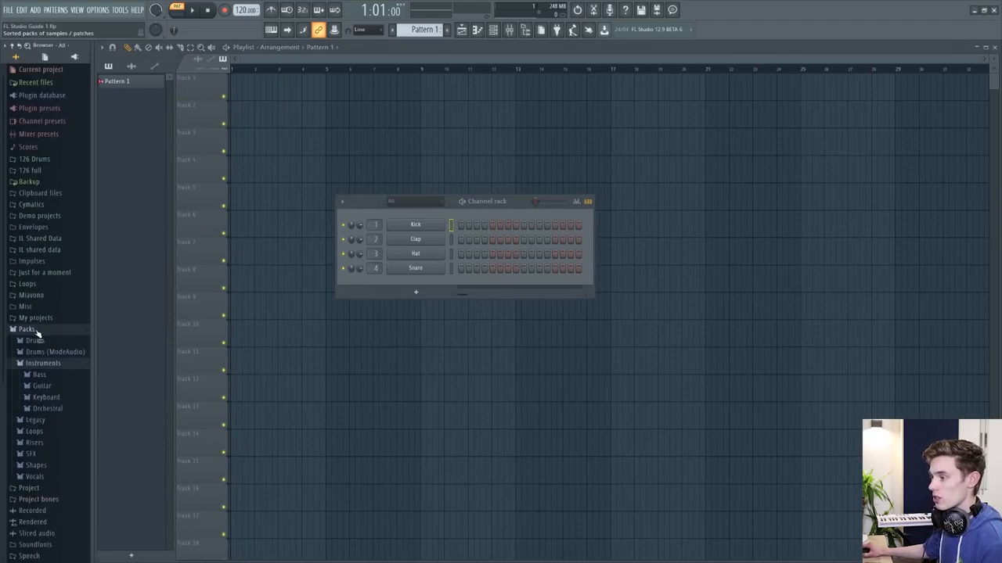
click(47, 342)
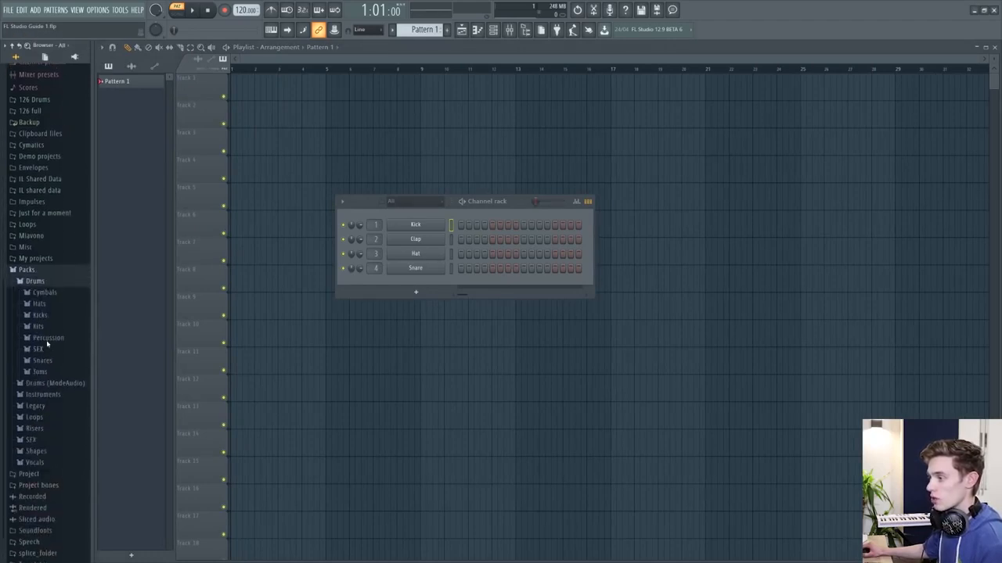
click(45, 310)
scroll(51, 320, down, 1)
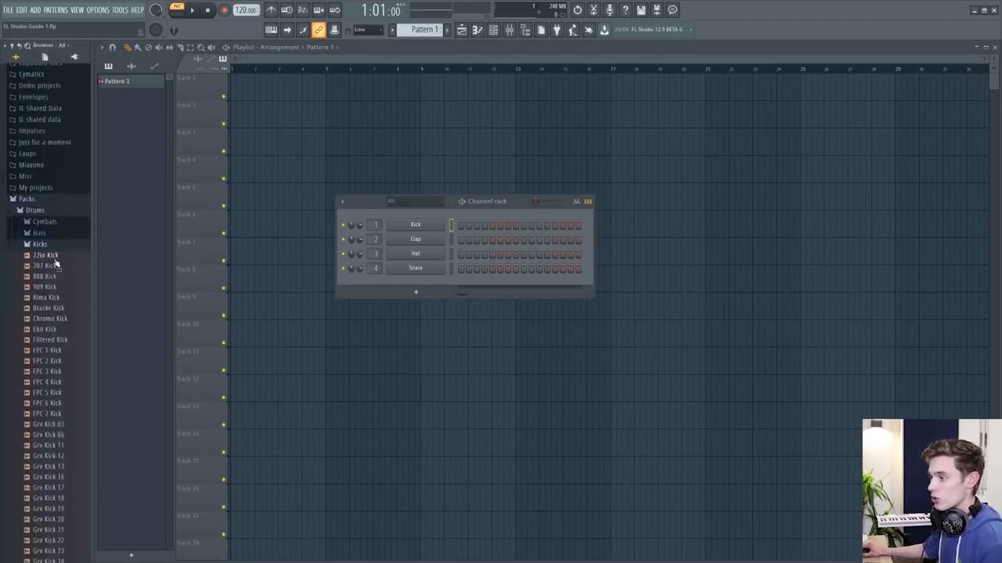
scroll(55, 407, down, 4)
scroll(57, 407, up, 5)
scroll(60, 342, down, 1)
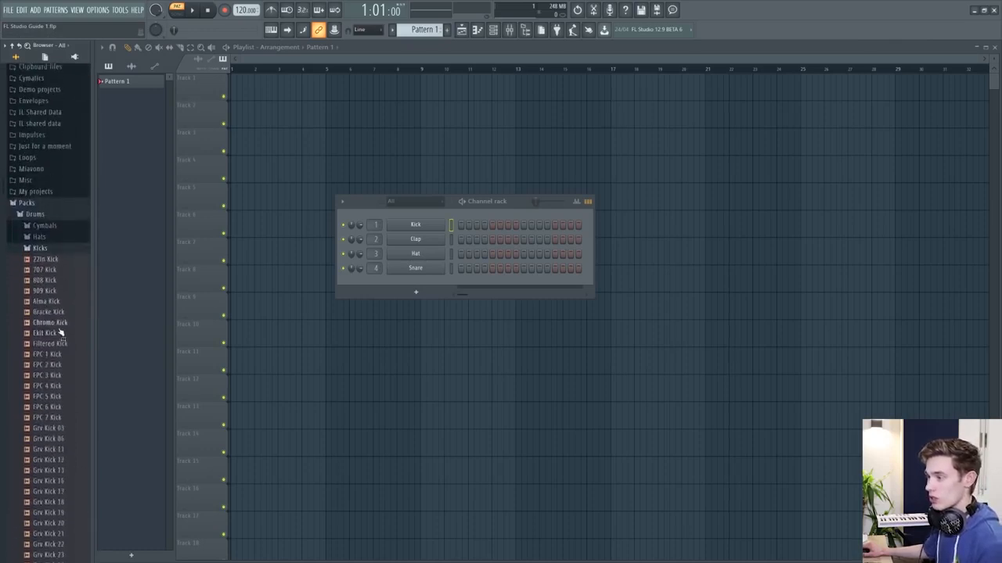
click(56, 244)
click(46, 332)
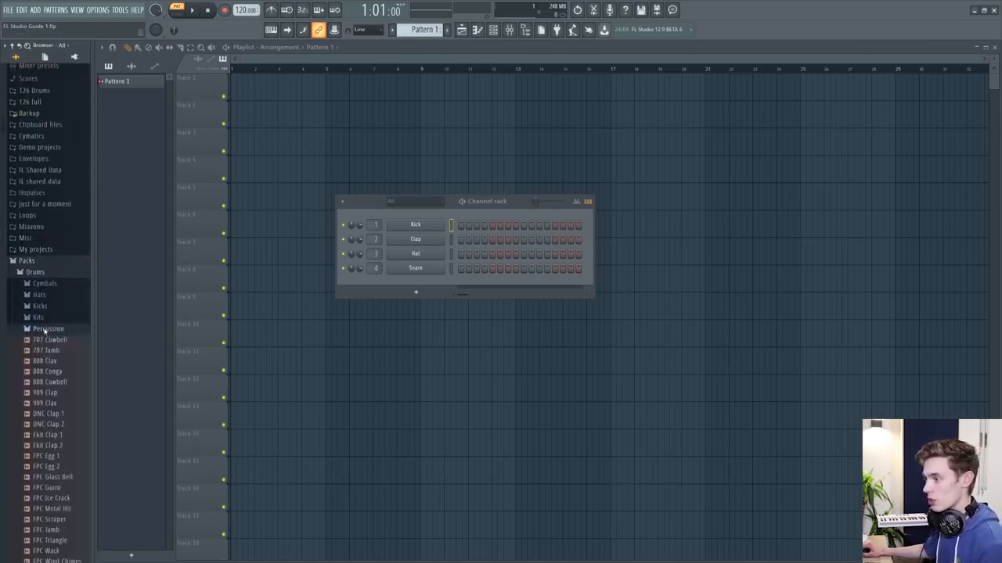
click(49, 332)
click(44, 386)
Add the 707 Kick sample from the Kicks folder as a new channel below Snare.
click(49, 344)
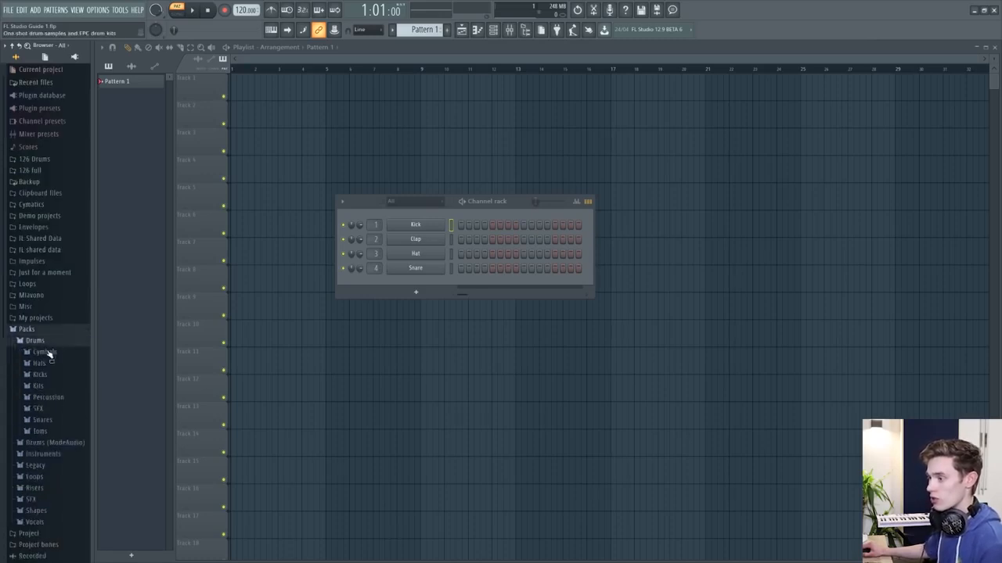
click(52, 377)
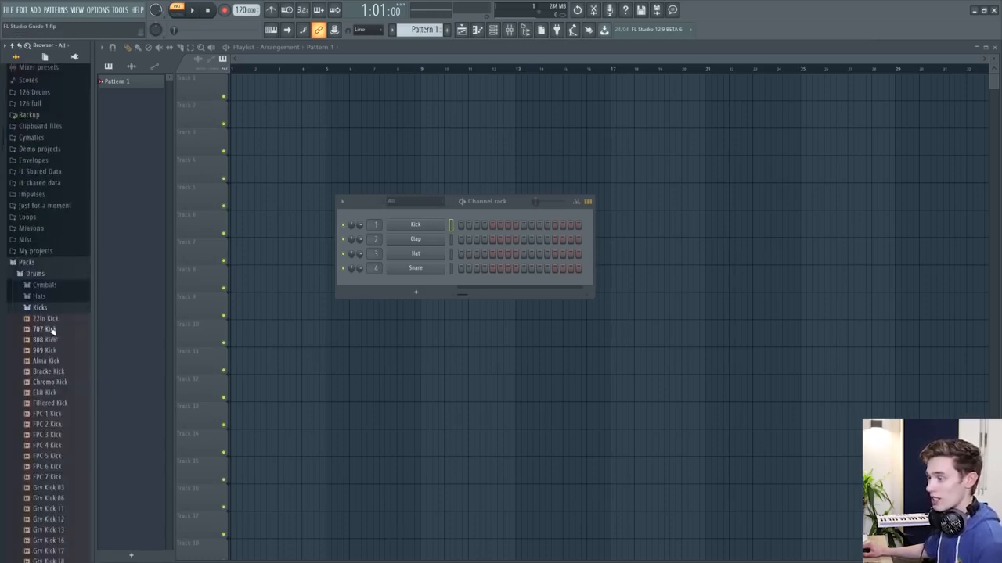
drag(46, 331, 419, 285)
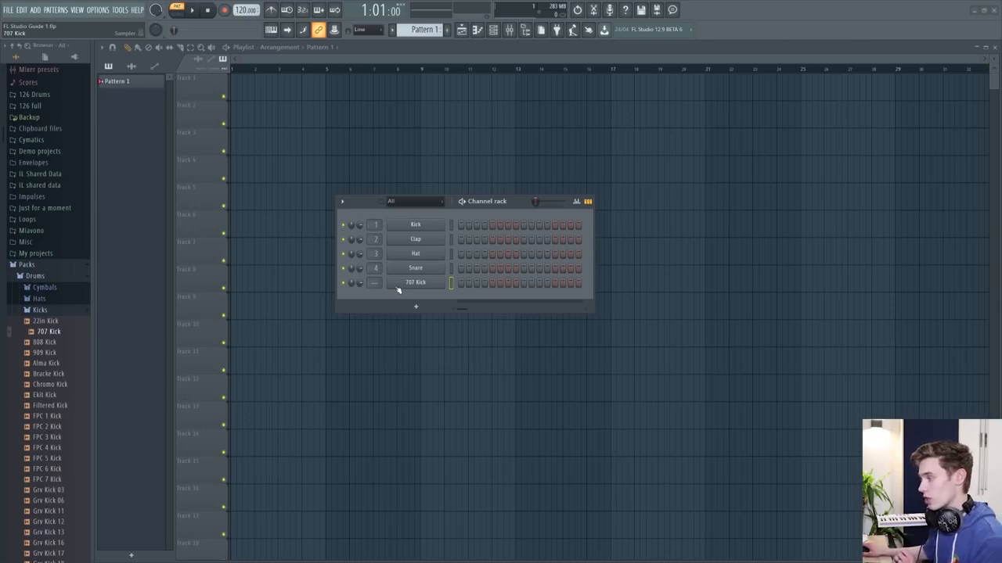
Add the Close Grand preset from the Keyboard instruments in Packs as a new channel, and look over the plugins available for new channels.
click(73, 278)
click(88, 280)
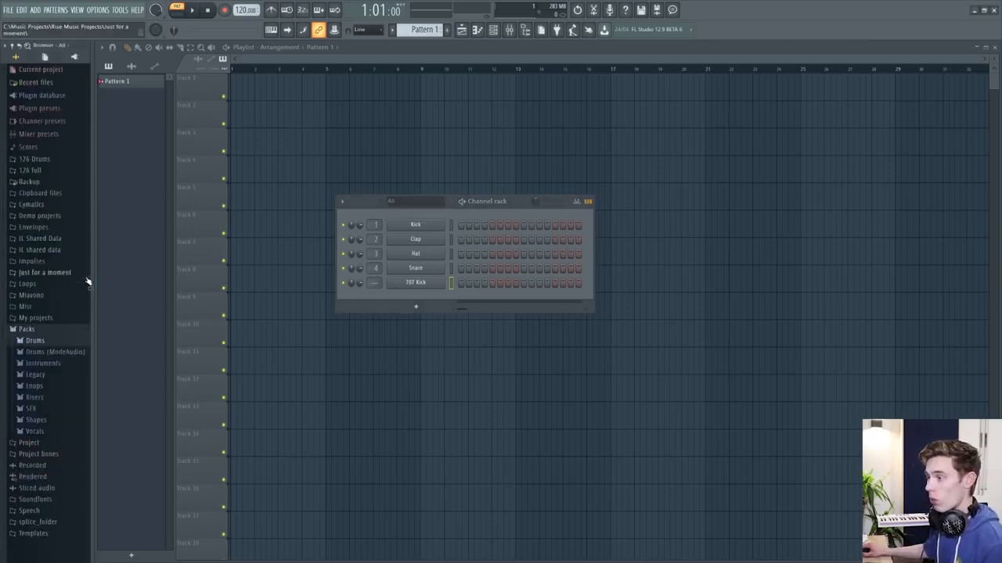
click(50, 366)
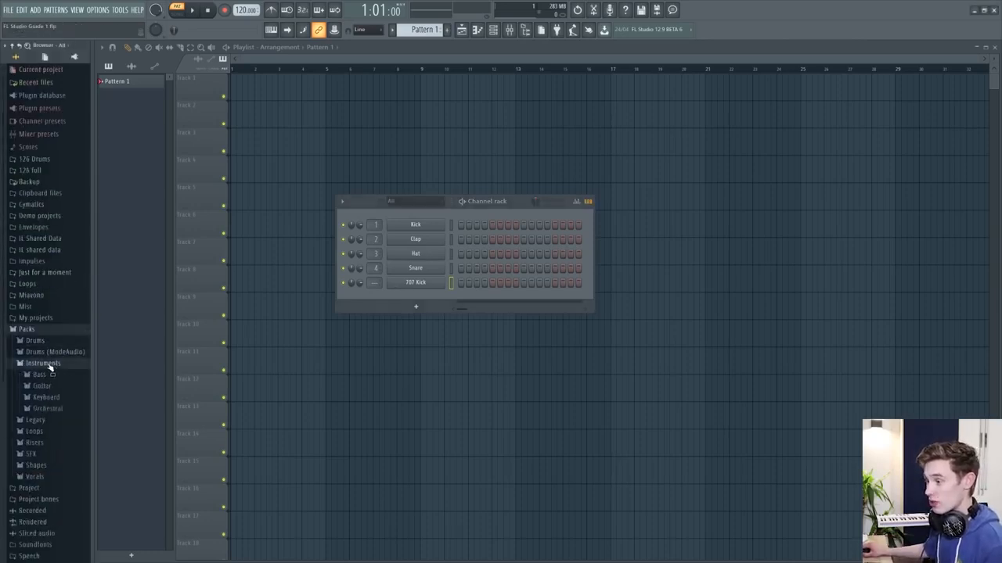
click(47, 399)
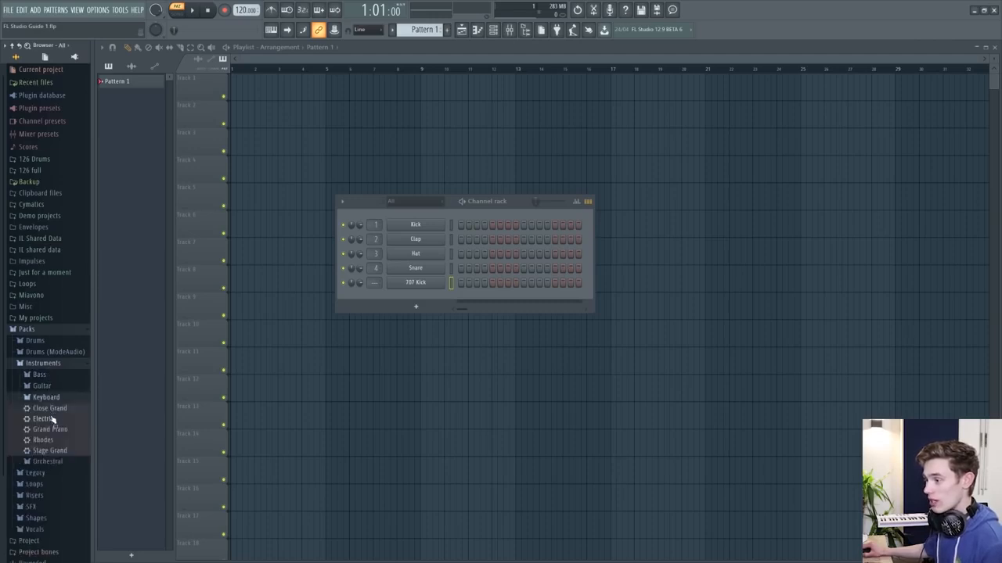
drag(51, 409, 417, 296)
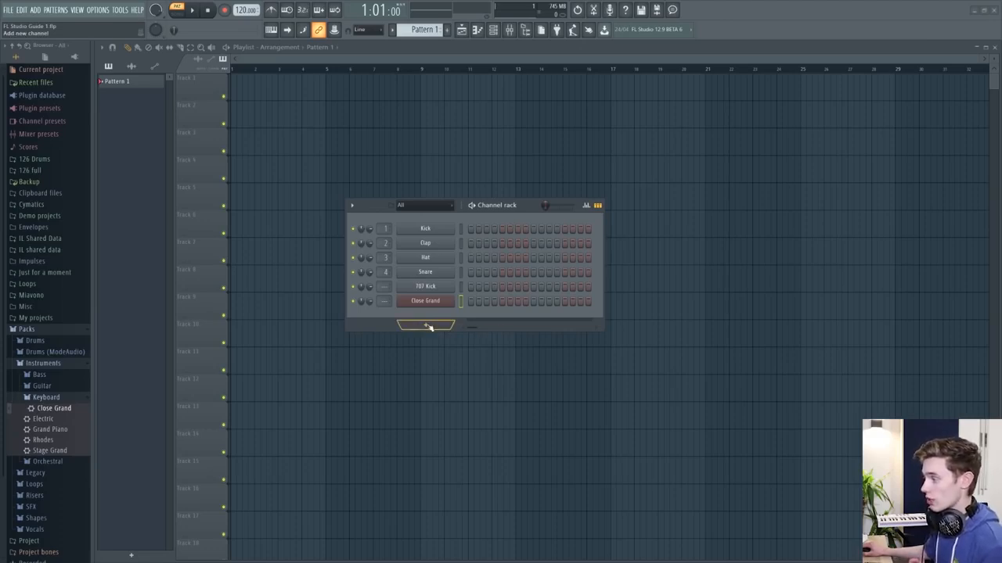
click(426, 326)
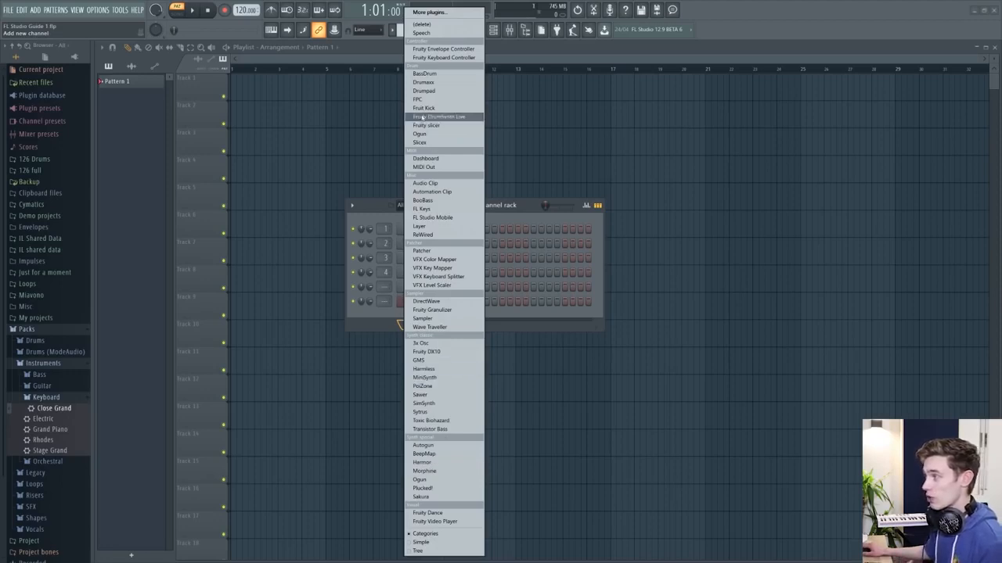
click(382, 319)
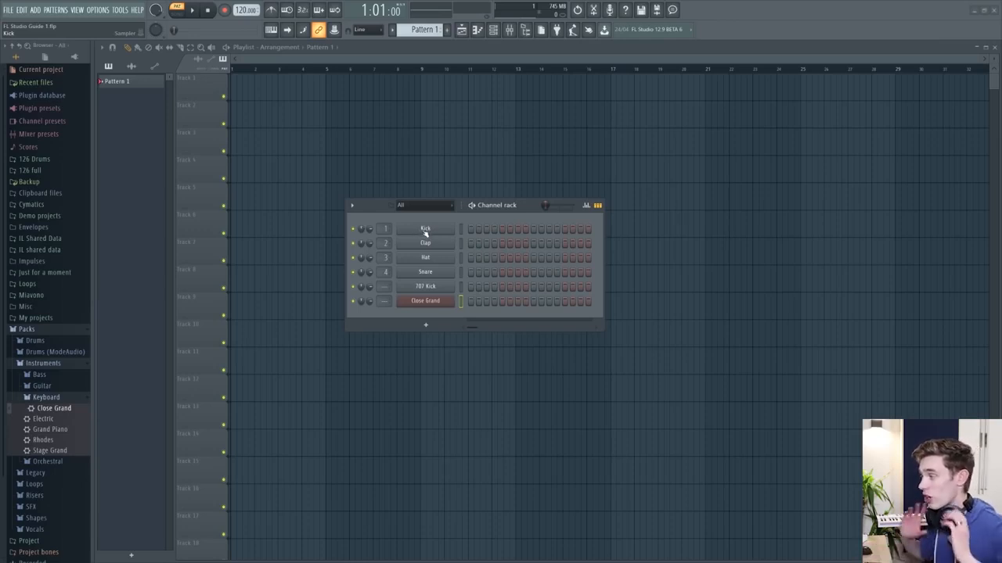
Show the Kick channel's settings beside the channel rack, try its panning, and close the settings.
click(425, 231)
drag(293, 123, 272, 128)
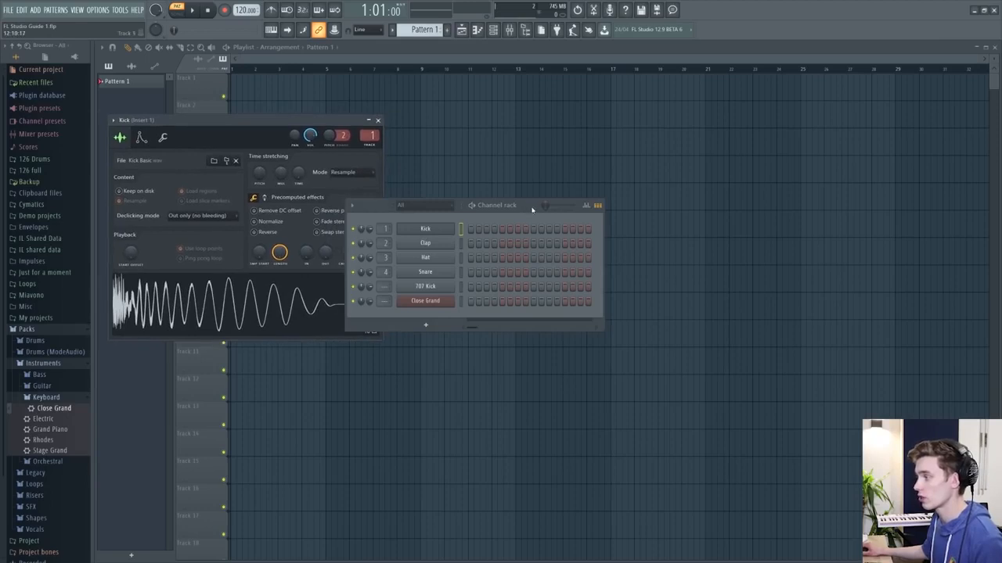
drag(532, 210, 573, 260)
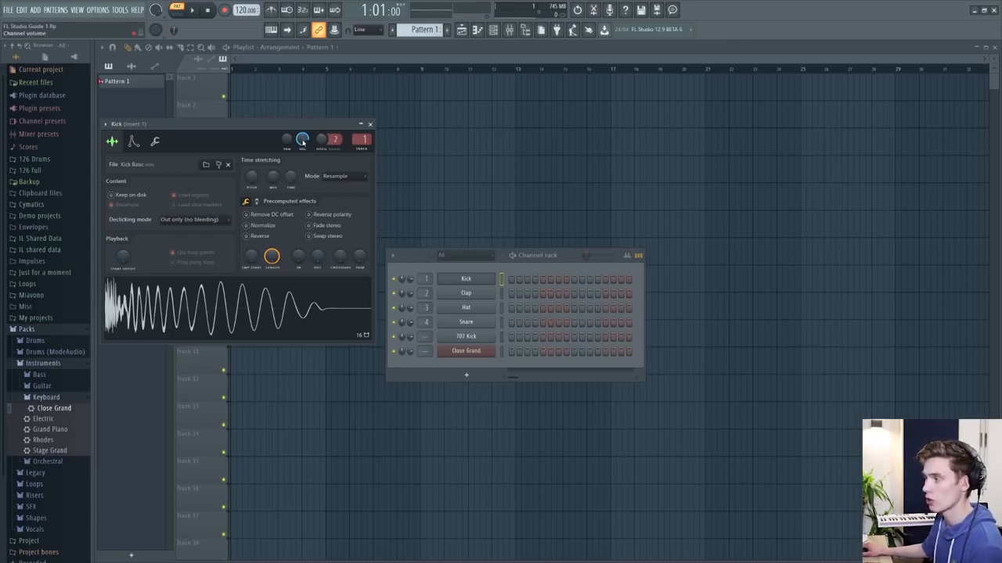
drag(288, 142, 288, 145)
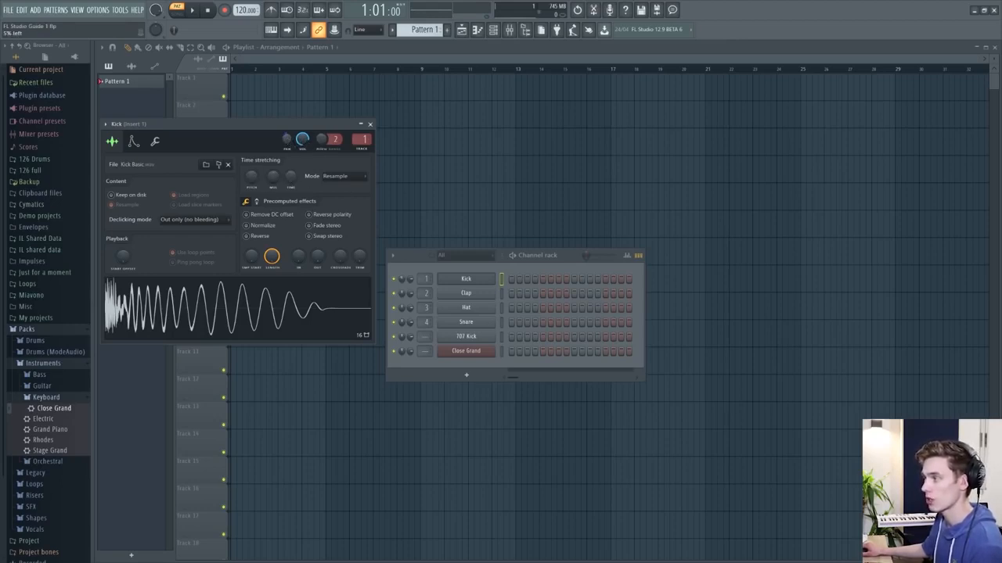
click(370, 124)
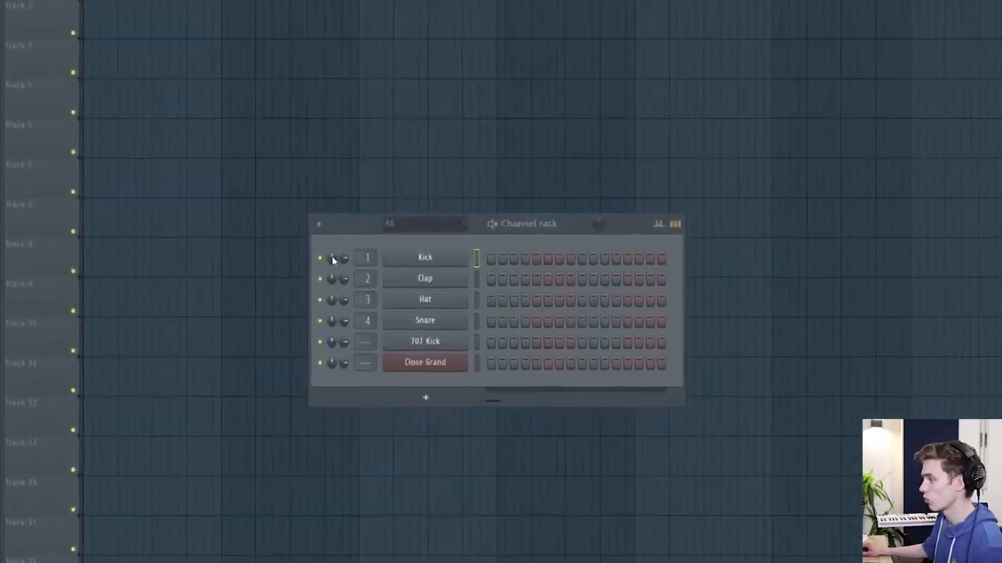
Try the Kick channel's panning and volume in the rack and its settings, and reset the changed volume.
drag(195, 219, 216, 214)
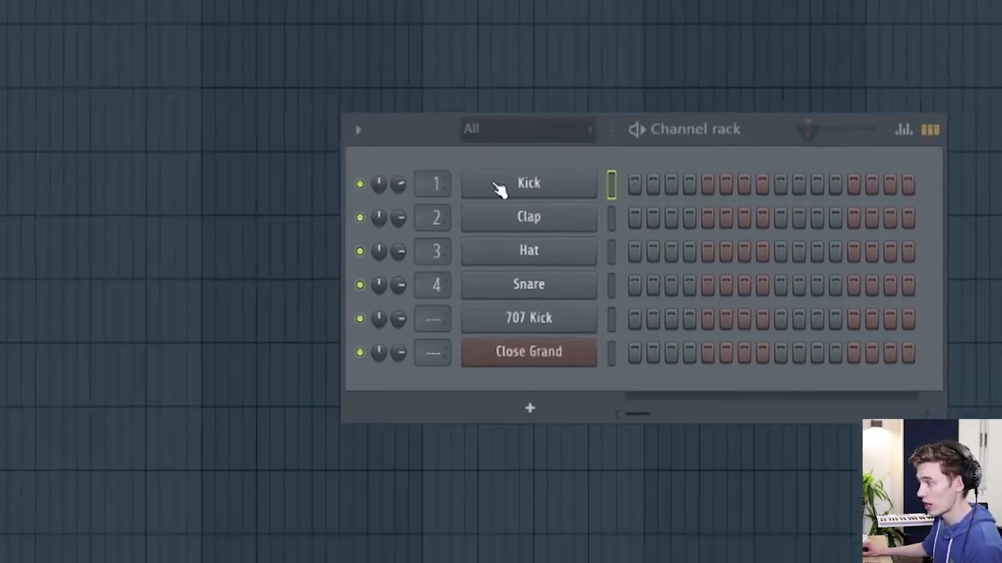
click(316, 224)
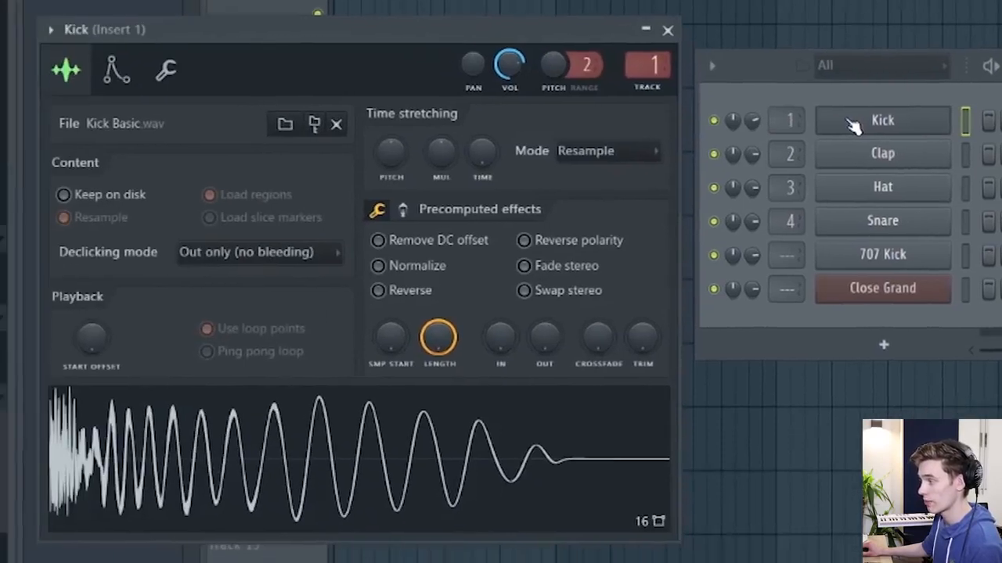
mouse_move(471, 65)
mouse_down()
mouse_move(472, 86)
mouse_move(472, 69)
mouse_up()
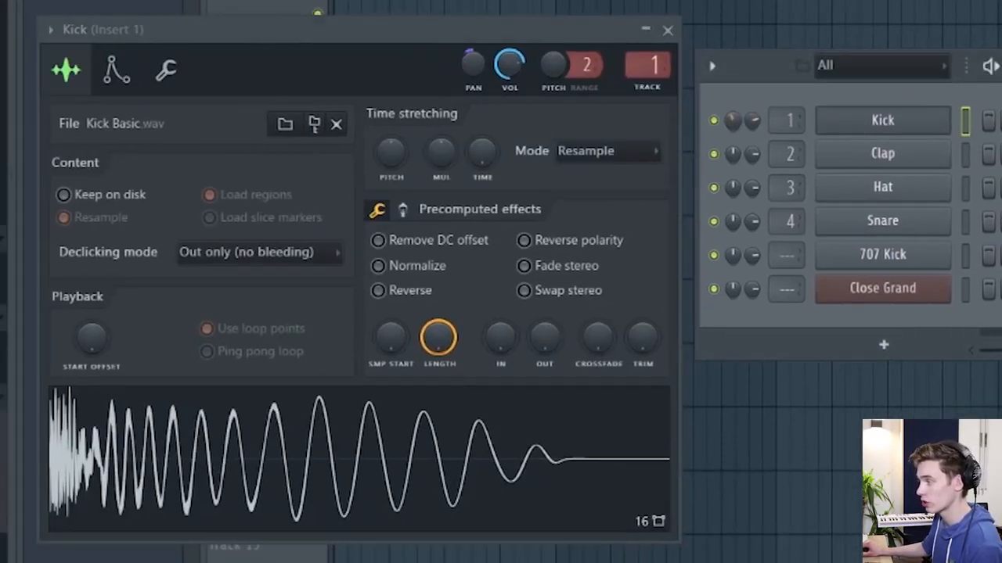
drag(757, 119, 757, 119)
right_click(756, 122)
click(786, 133)
click(668, 30)
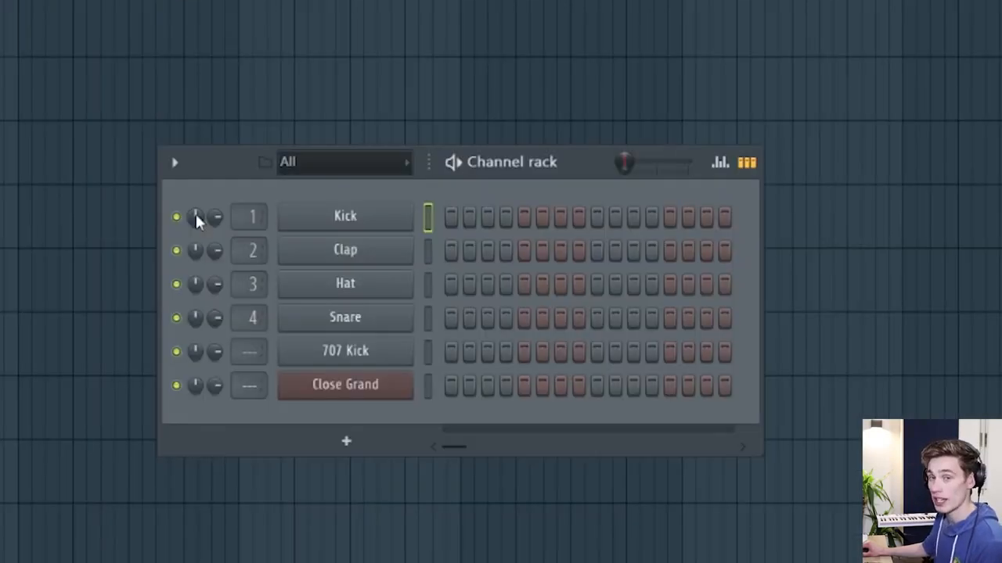
Try the Kick channel's panning in the channel rack and check the options offered for that control.
drag(196, 213, 195, 214)
right_click(195, 219)
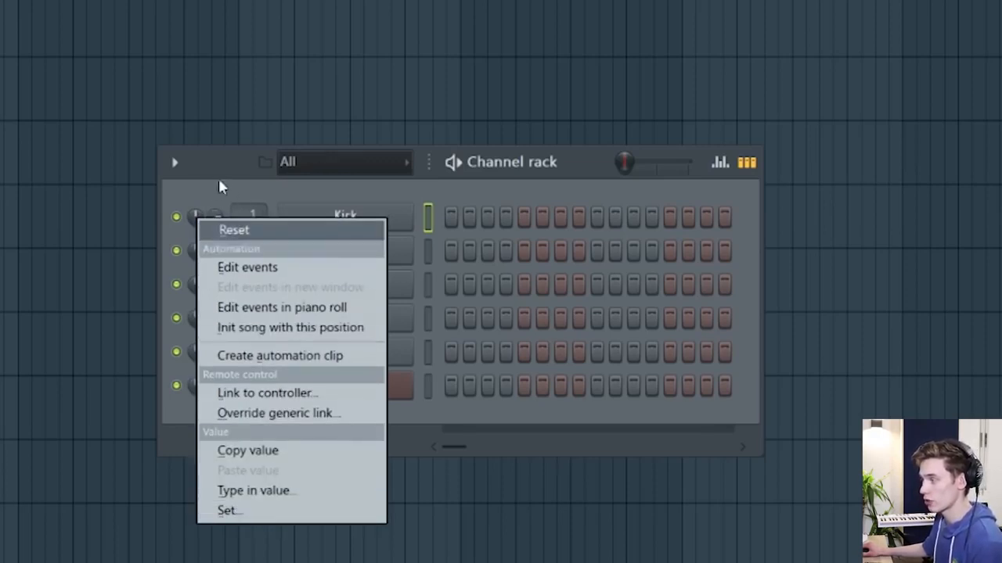
click(206, 196)
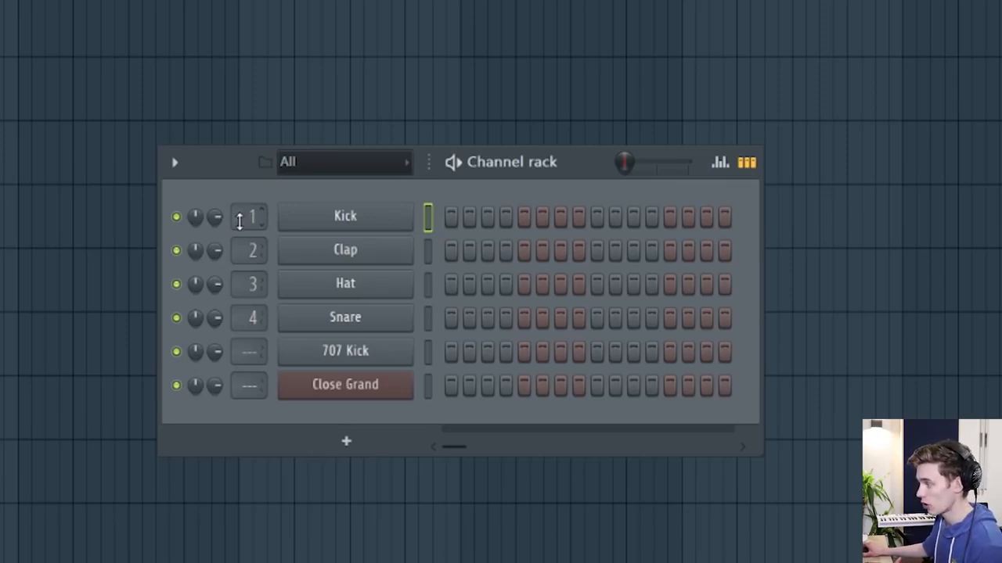
Try a different mixer track for the Kick channel, and enter 1 as its track value.
scroll(244, 218, up, 3)
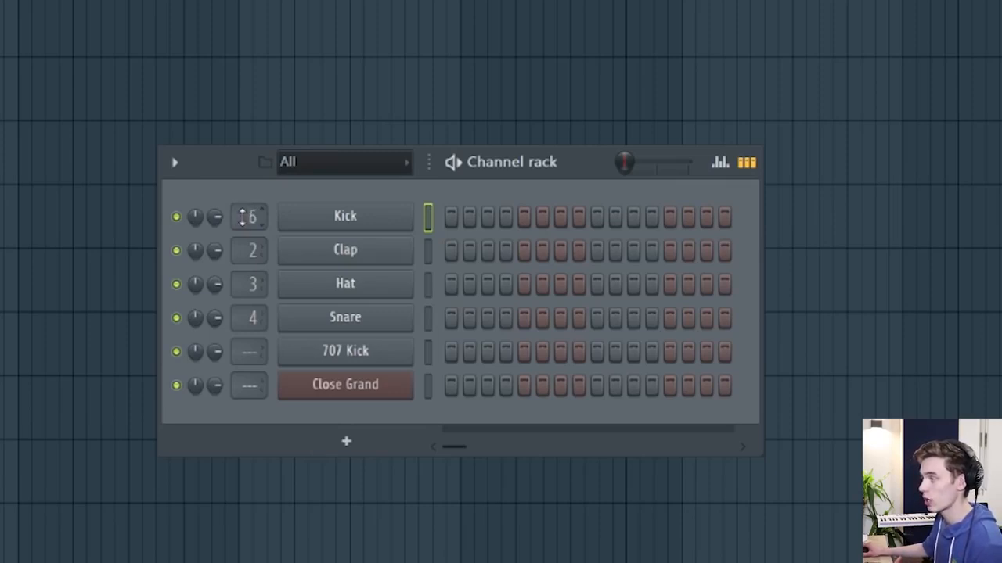
right_click(243, 218)
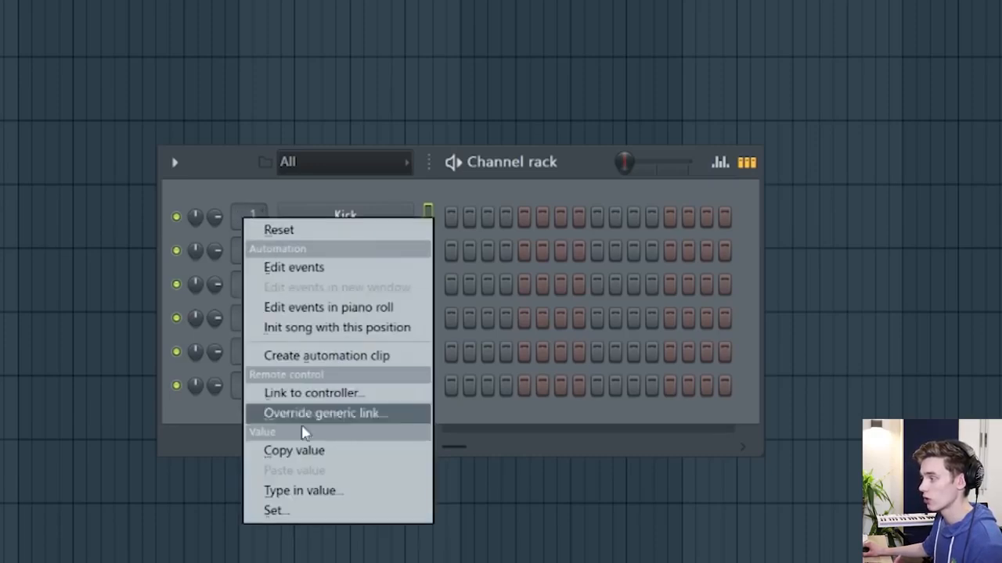
click(296, 492)
text(1)
key(Return)
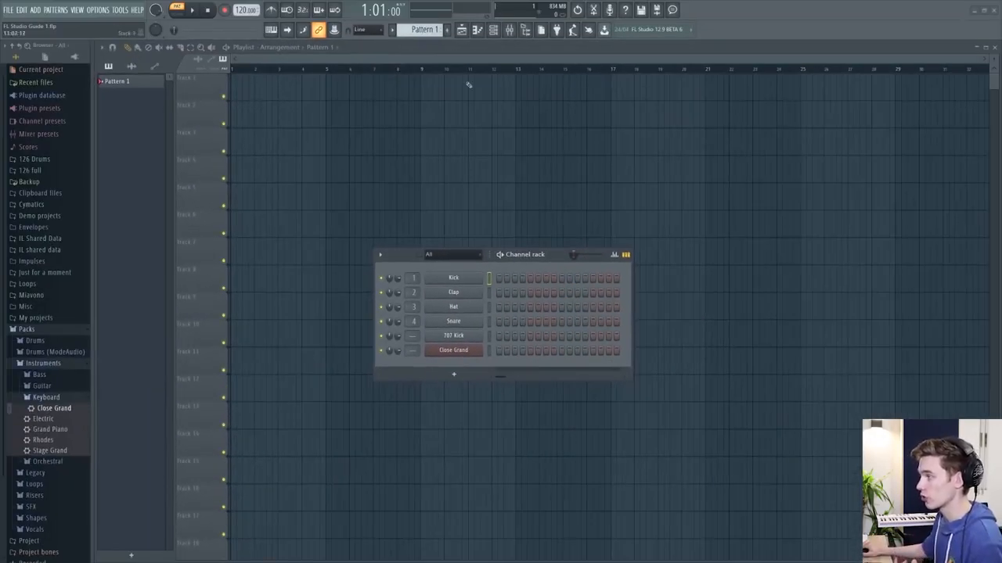
Rename Pattern 1 to Kick and give it a red colour.
click(449, 31)
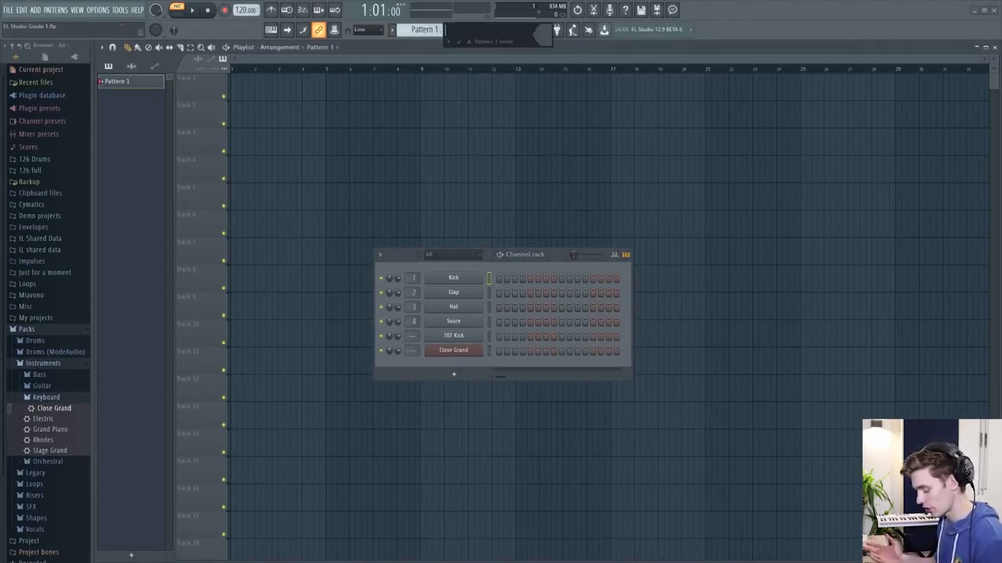
text(Kick)
click(541, 35)
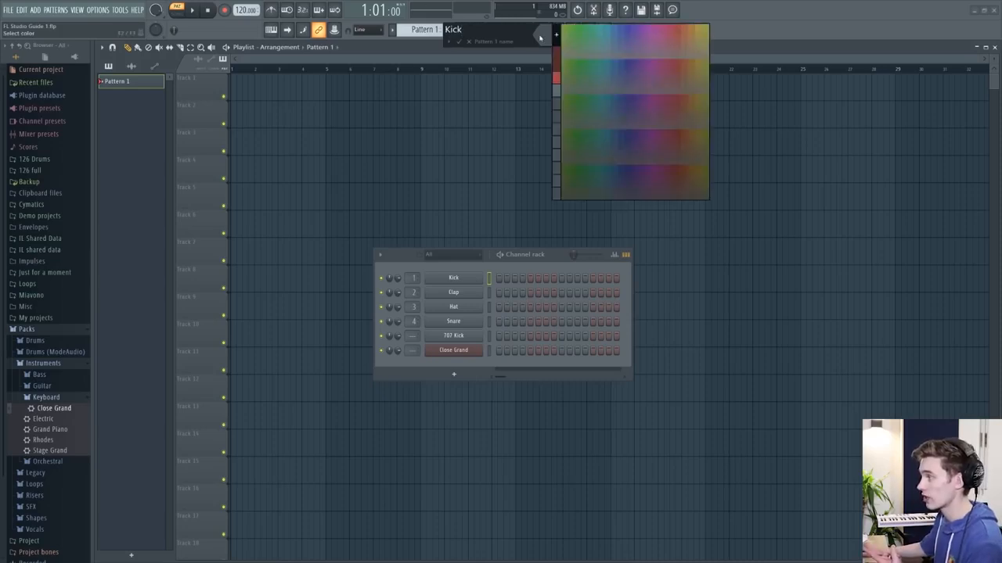
click(555, 79)
key(Return)
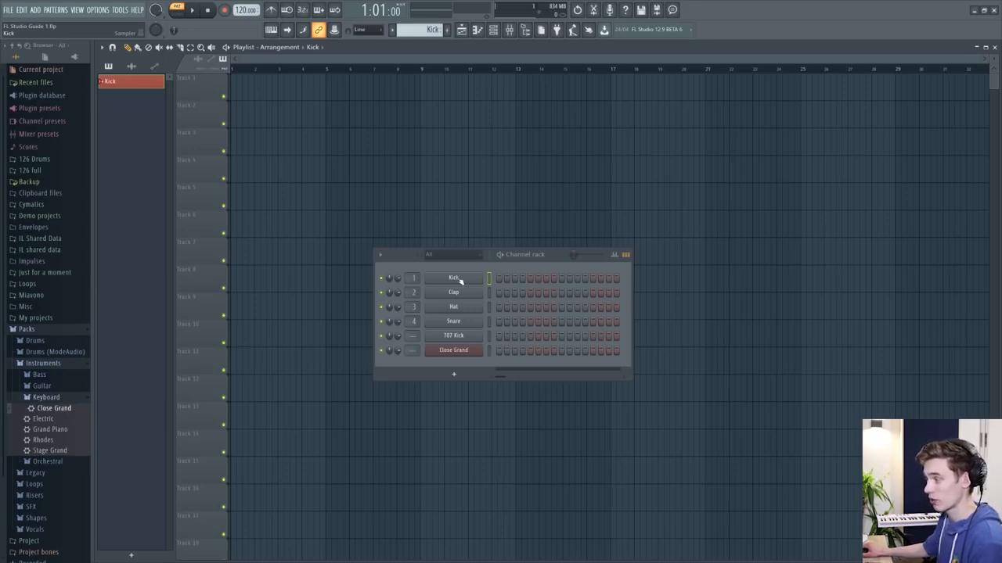
Change the Kick channel's colour in the channel rack to red.
right_click(461, 279)
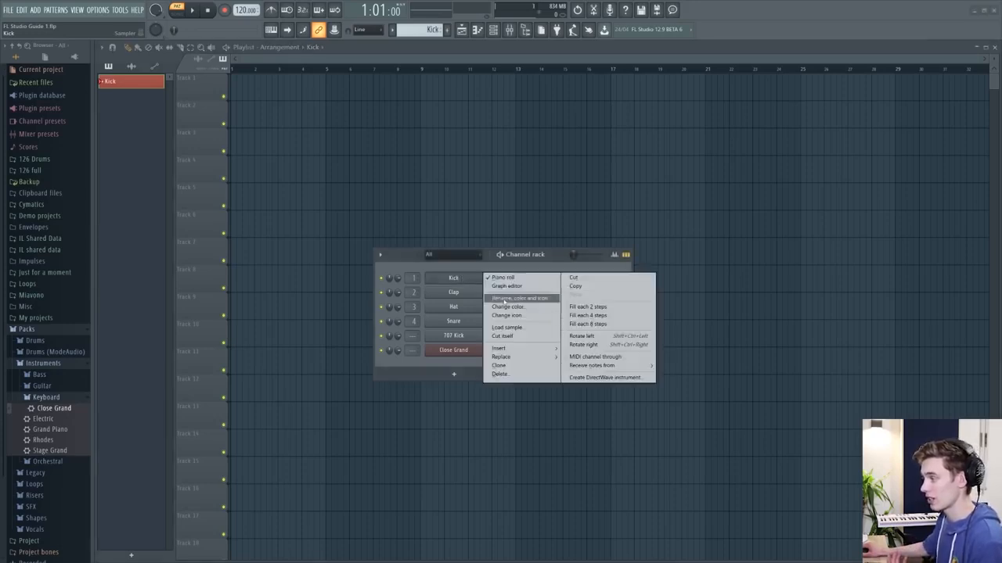
click(507, 306)
click(524, 379)
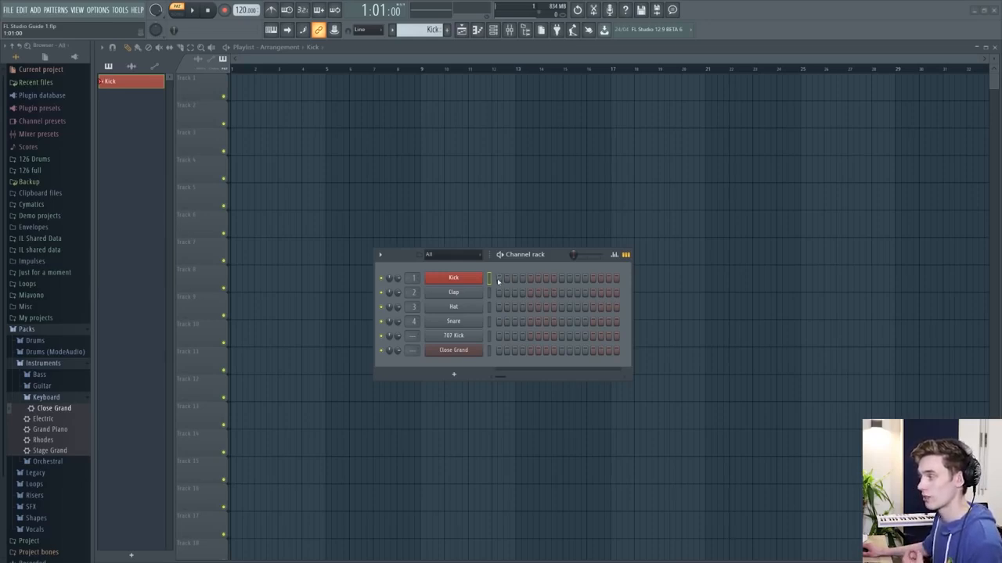
Place Kick hits on steps 1, 5, 9 and 13 of the pattern and play it briefly.
mouse_move(498, 280)
mouse_down()
mouse_move(539, 279)
mouse_move(496, 279)
mouse_up()
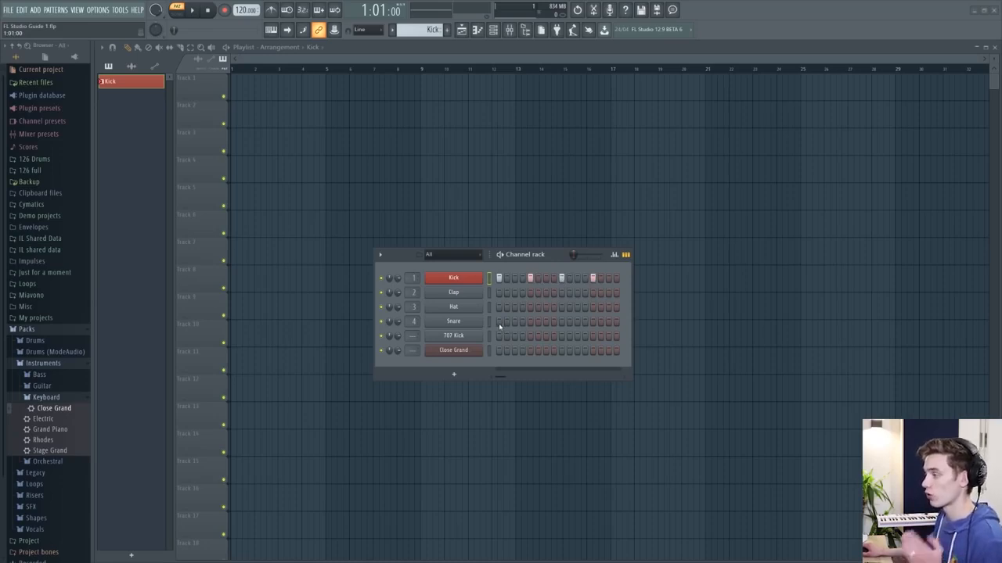
click(193, 12)
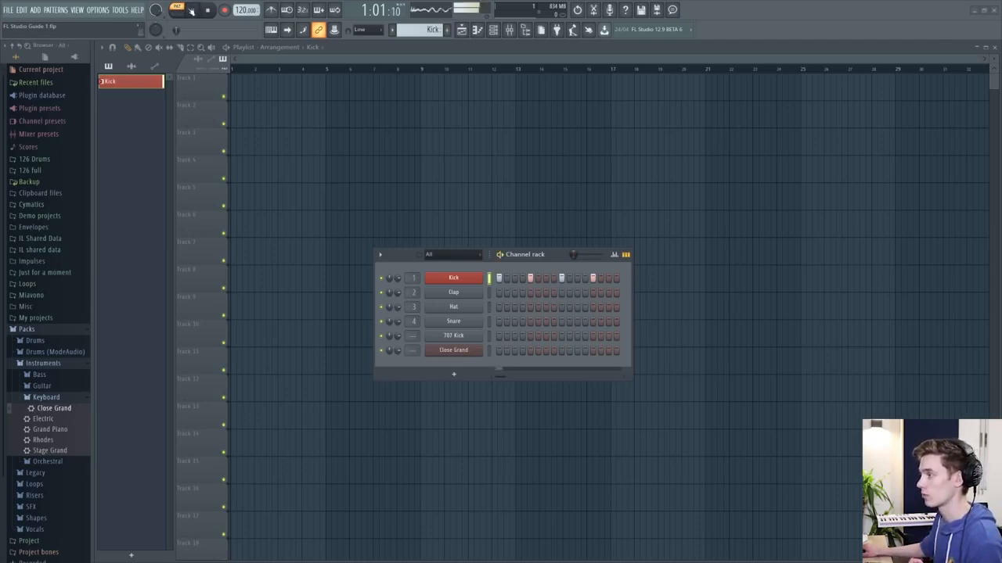
click(209, 11)
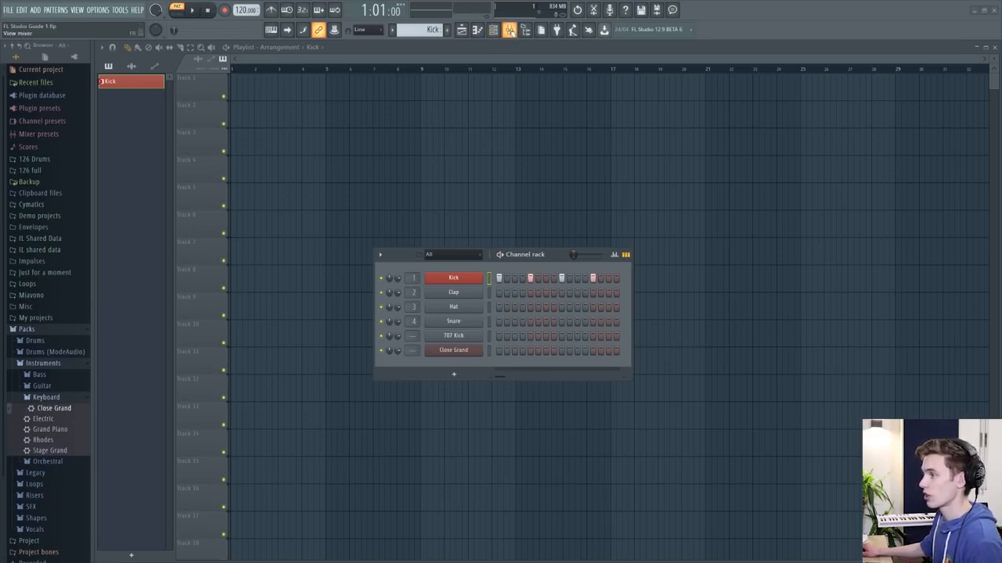
Open the mixer below the channel rack and play the Kick pattern through it briefly.
click(508, 30)
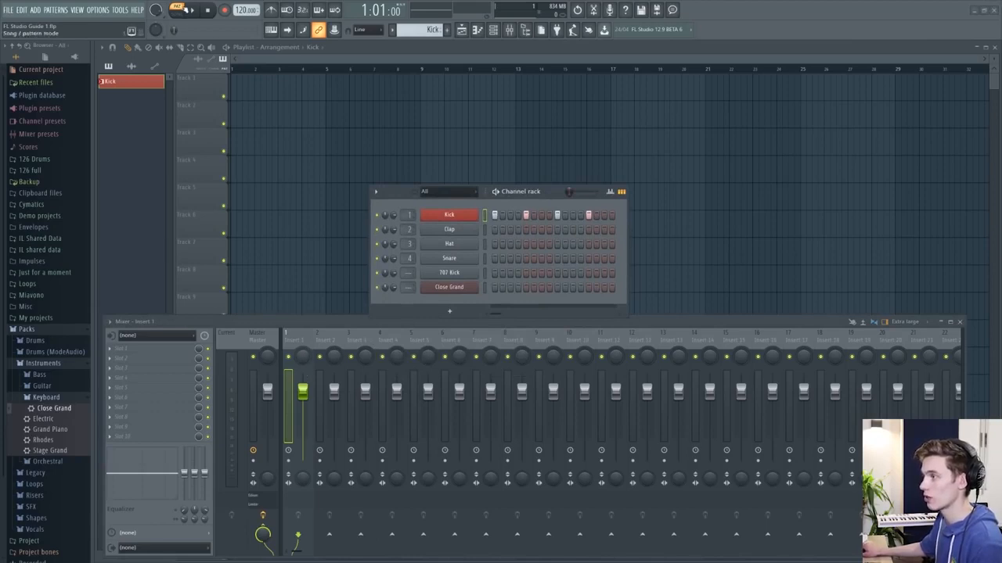
key(space)
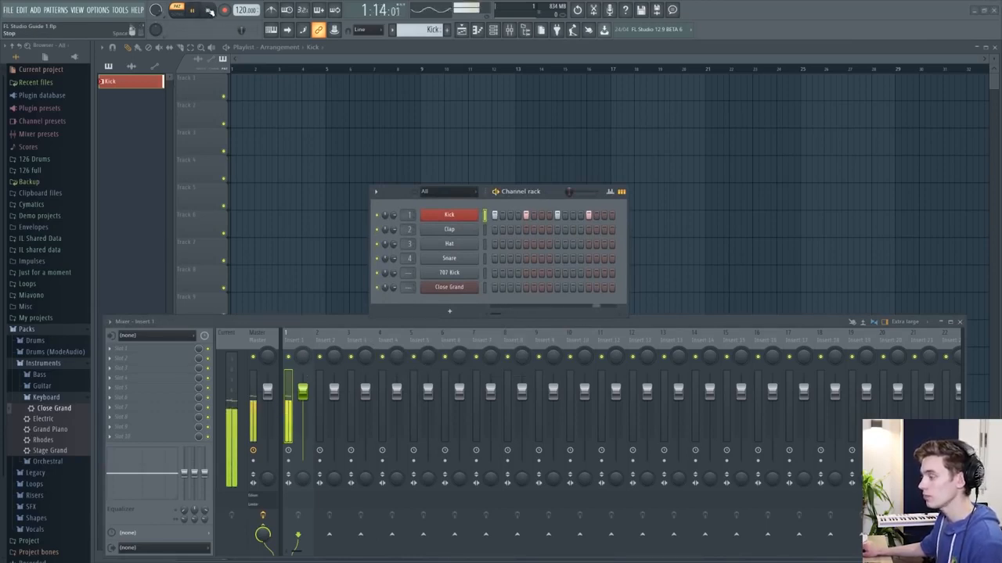
key(space)
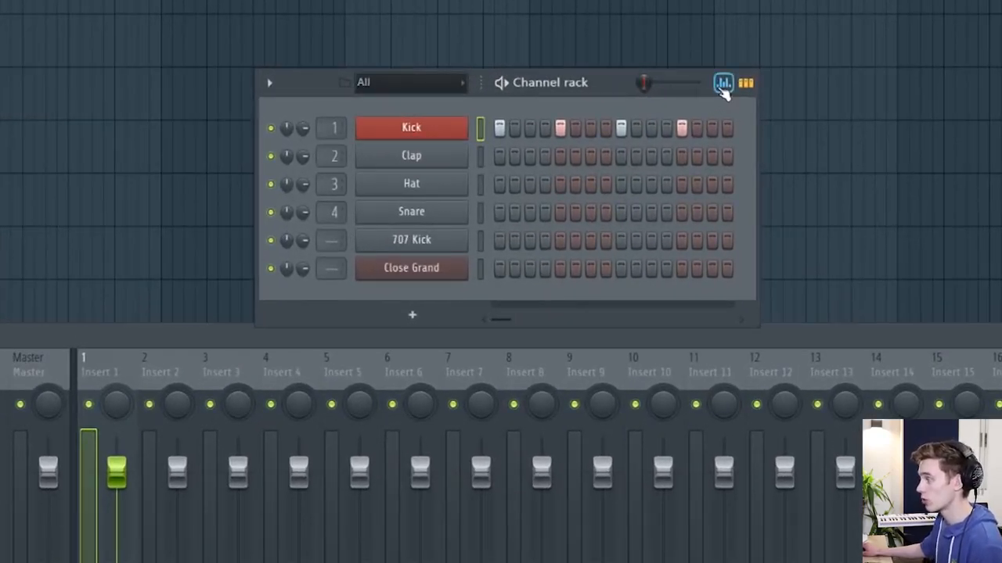
Open the Kick's graph editor and try raising the second hit's note to A, returning it to C.
click(723, 84)
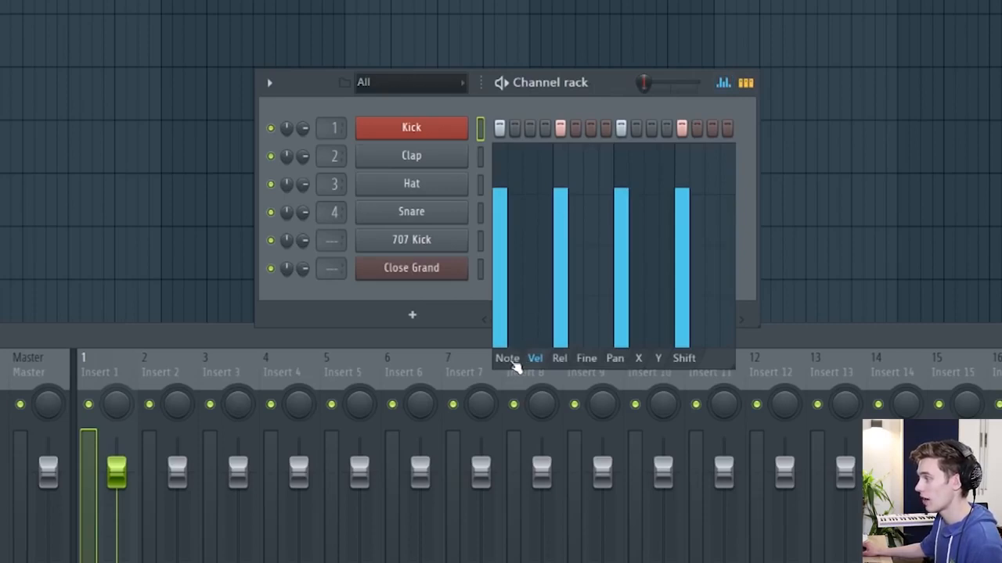
click(509, 360)
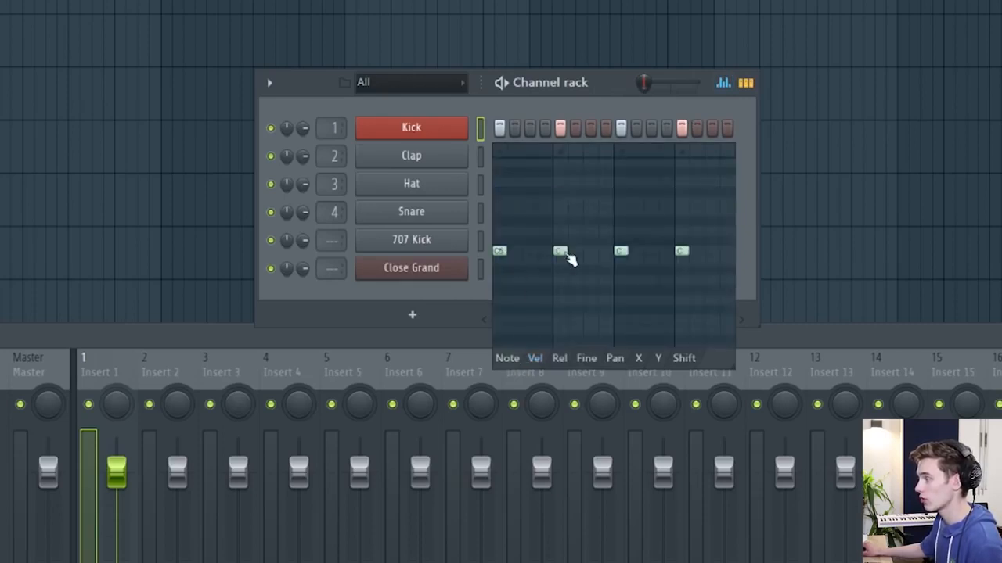
drag(563, 199, 560, 162)
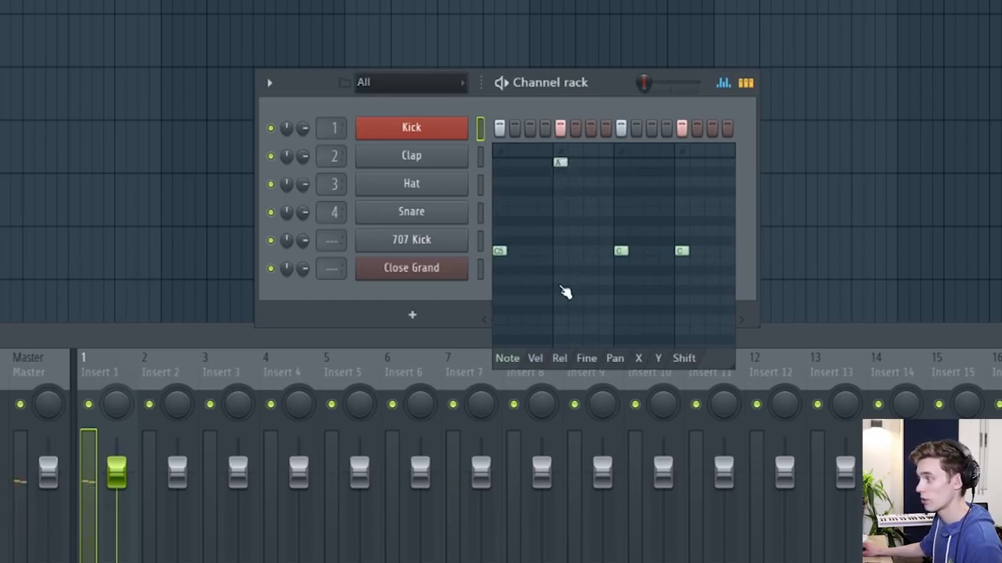
mouse_move(565, 312)
mouse_down()
mouse_move(564, 349)
mouse_move(560, 251)
mouse_up()
Try different velocities on the second and third Kick hits in the graph editor, and restore their levels.
click(536, 360)
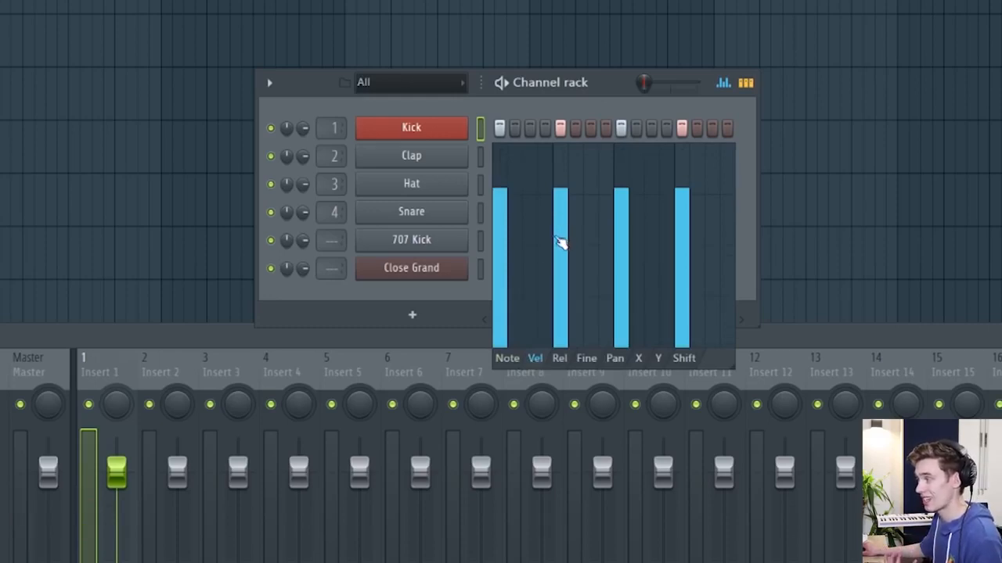
drag(559, 235, 560, 255)
drag(620, 182, 621, 161)
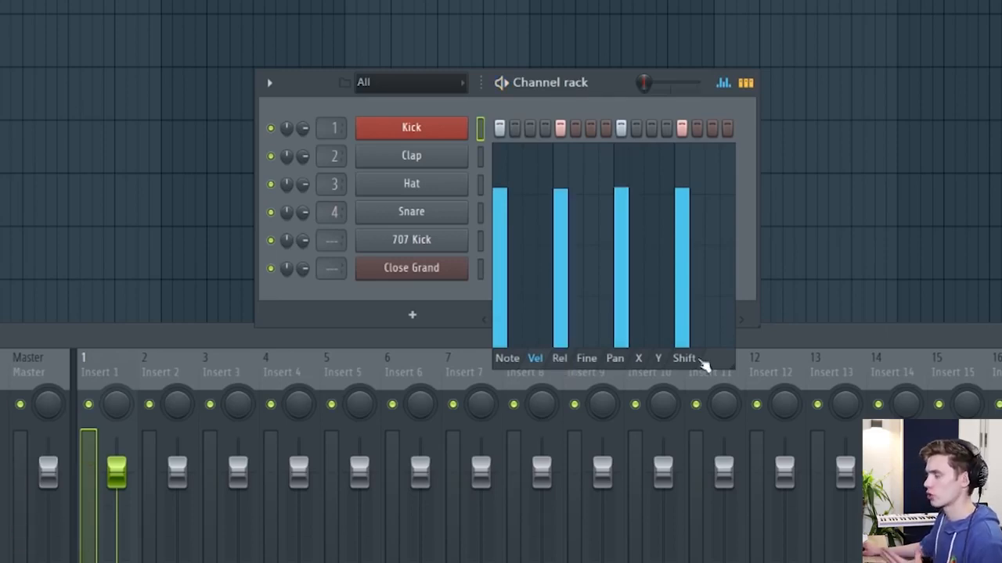
View the fine pitch, panning and note settings of the Kick hits and close the graph editor.
click(587, 360)
click(615, 359)
click(509, 360)
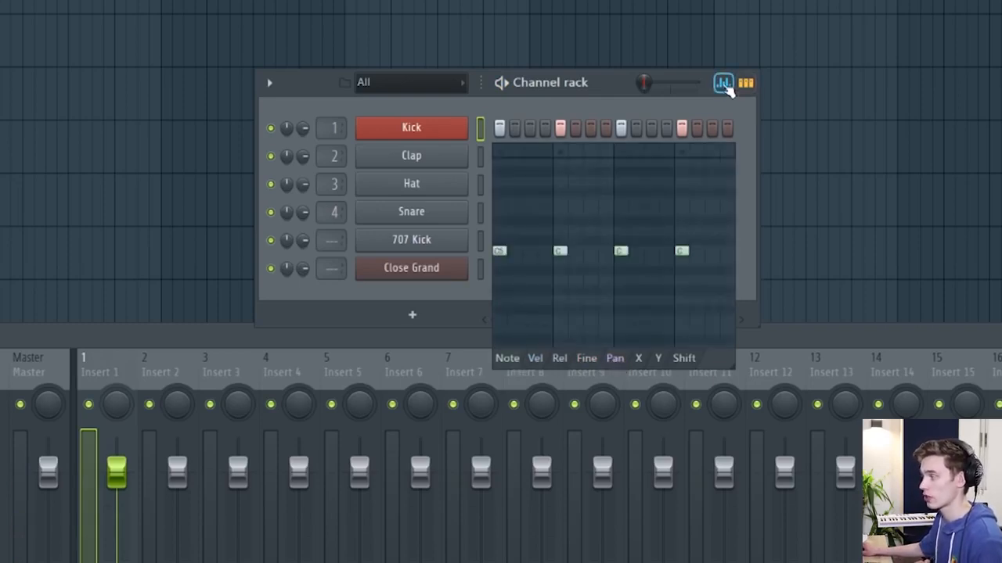
click(726, 90)
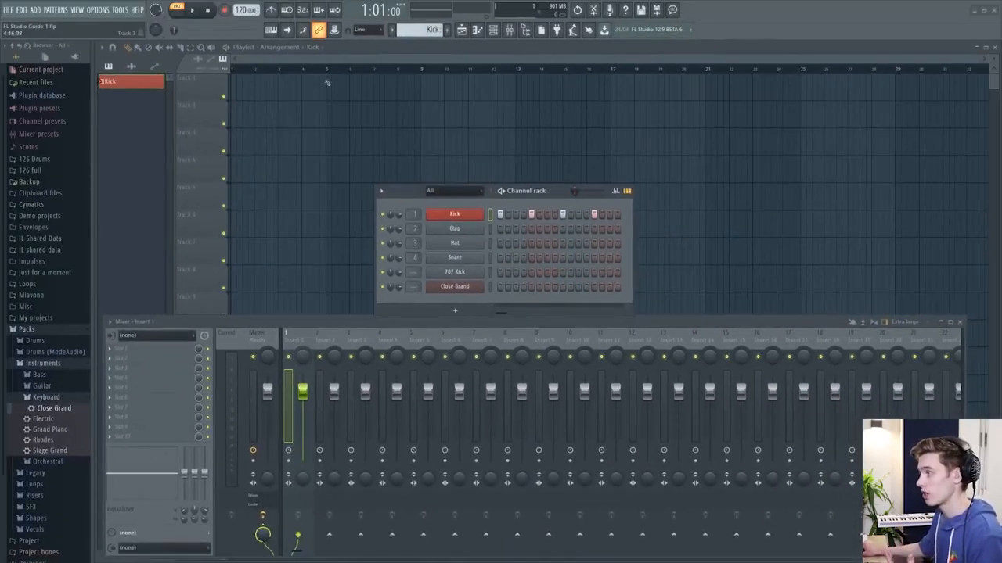
Close the mixer and the channel rack so that only the playlist stays open.
click(467, 33)
click(466, 32)
click(467, 33)
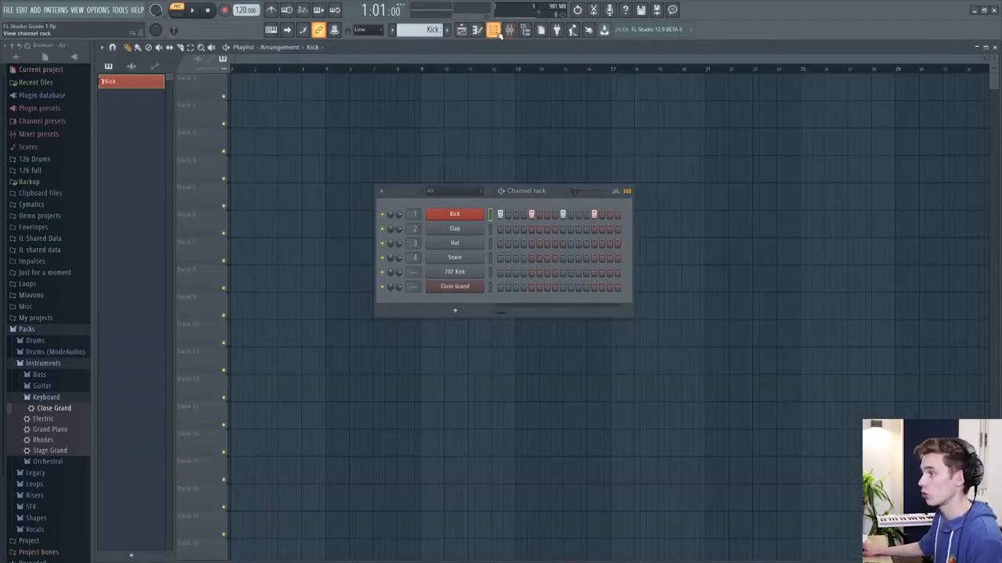
click(499, 34)
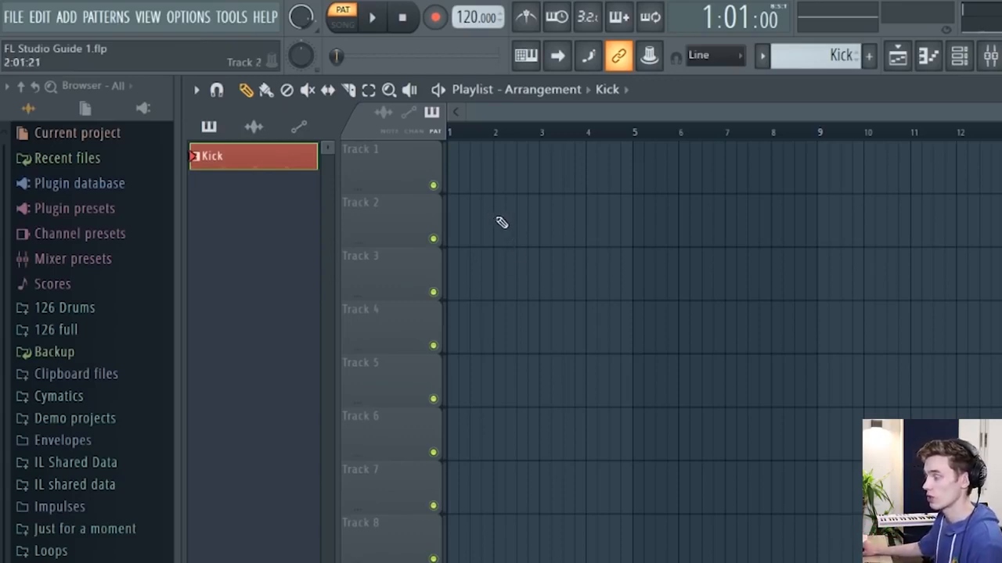
Fill bars 1 to 8 of Track 1 with Kick pattern clips, painting the last four in one stroke.
click(454, 176)
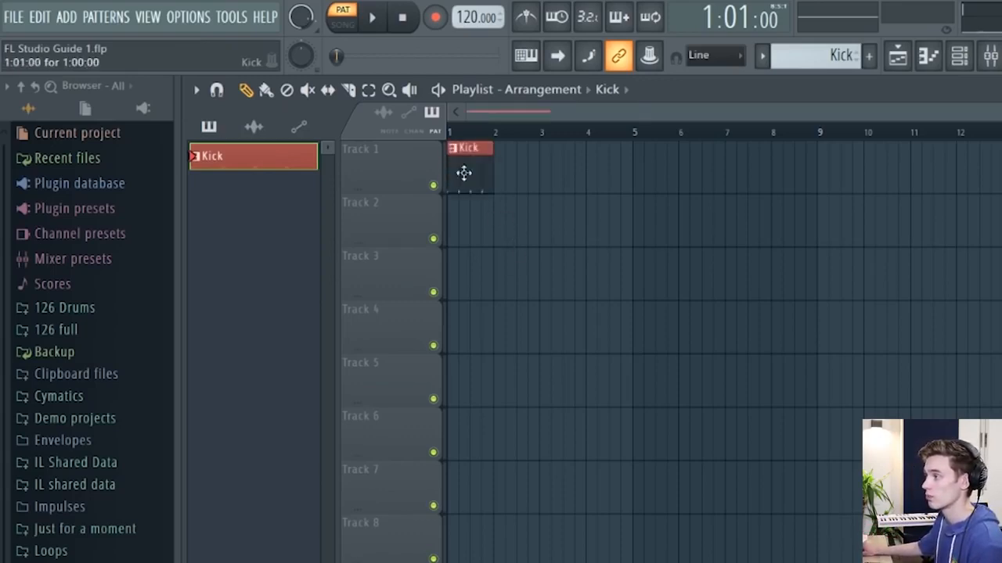
click(500, 164)
click(541, 163)
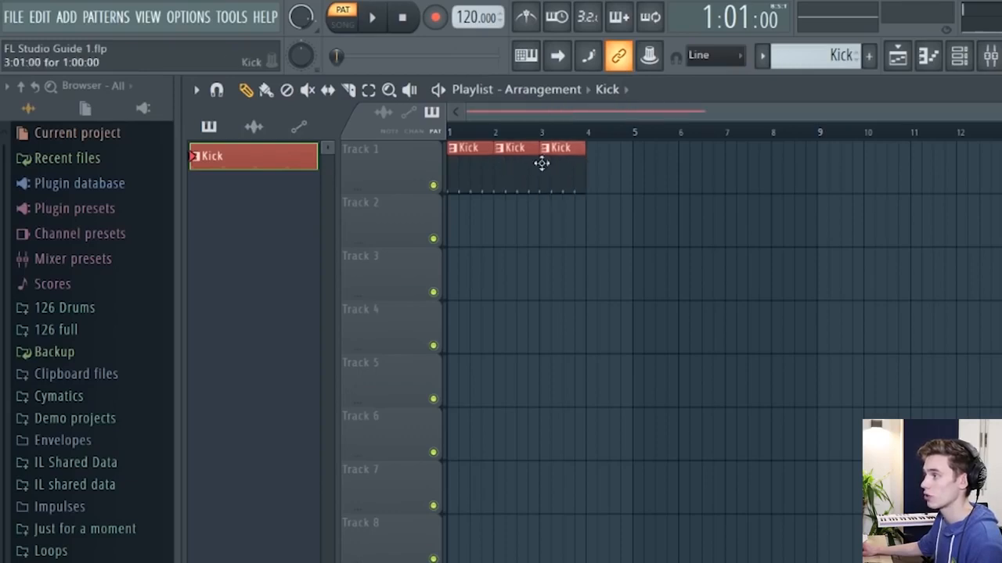
click(592, 161)
click(266, 94)
drag(652, 172, 859, 187)
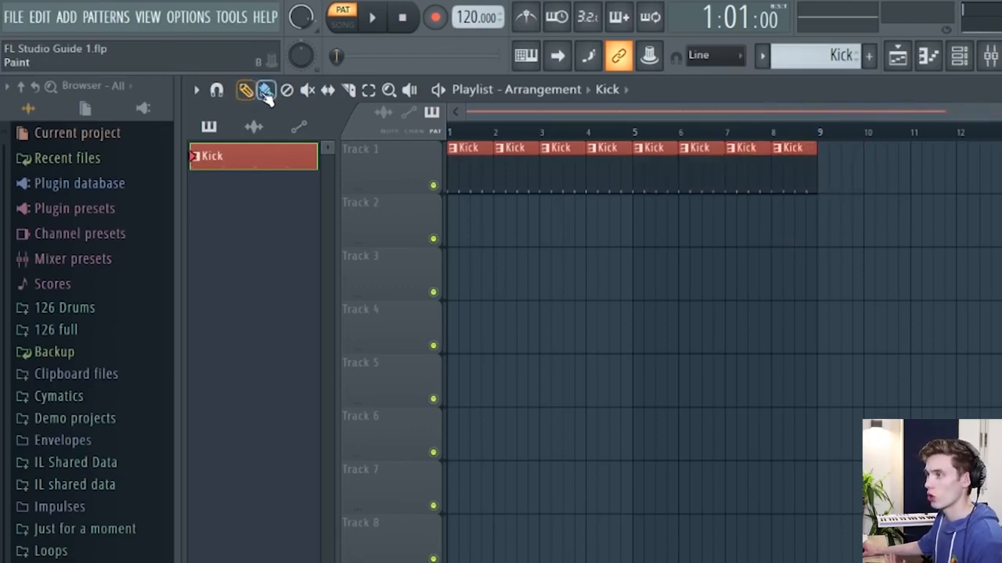
Place extra Kick clips on Tracks 2 and 3 around bars 6 to 9 and delete them again.
click(697, 227)
click(756, 286)
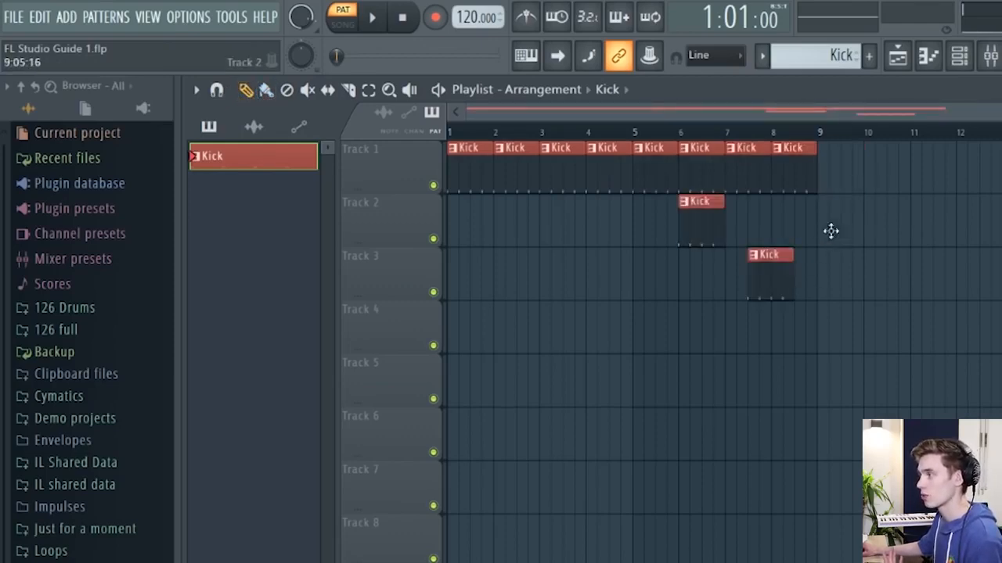
click(831, 228)
right_click(853, 223)
right_click(771, 281)
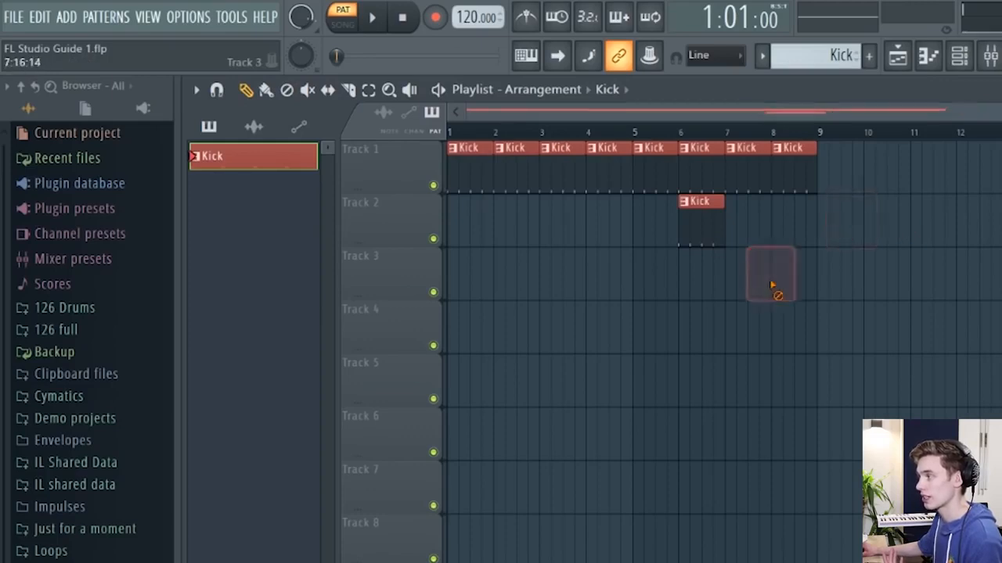
right_click(697, 219)
Try deleting the Kick clips in bars 1 to 6 of Track 1, and undo the deletion.
right_click(695, 171)
drag(702, 177, 288, 157)
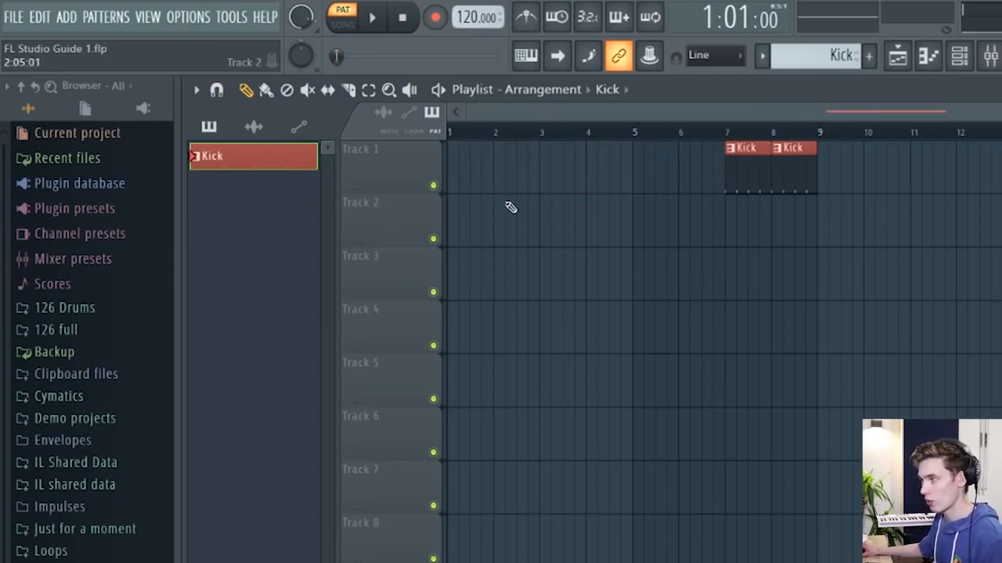
key(ctrl+z)
drag(740, 159, 709, 174)
click(750, 172)
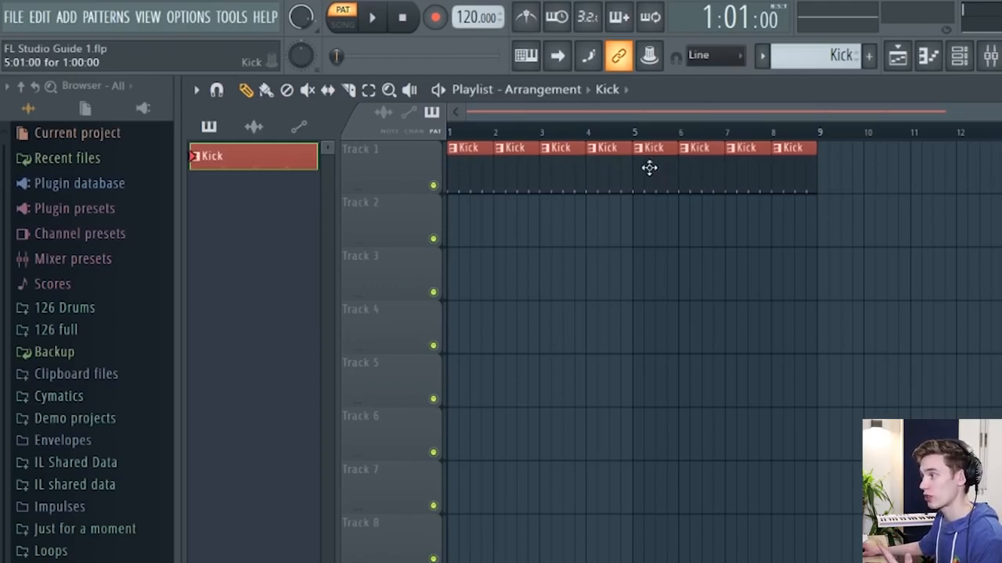
Try moving the bar 5 Kick clip down to Track 2 and return it to Track 1.
drag(650, 167, 649, 220)
drag(702, 164, 691, 145)
drag(640, 216, 648, 143)
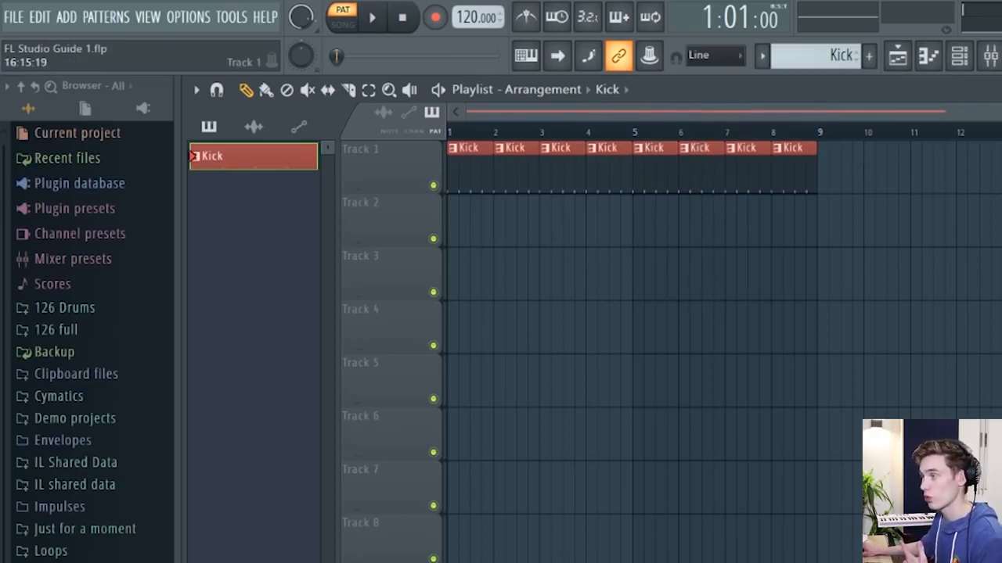
Rename Track 1 as Kick and colour it red.
right_click(391, 166)
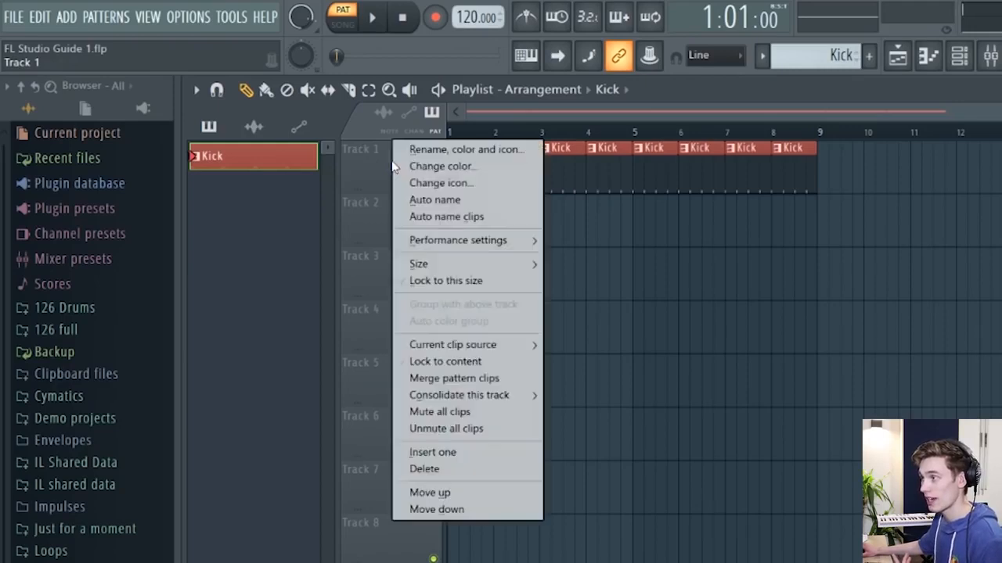
click(456, 151)
text(Kick)
click(440, 156)
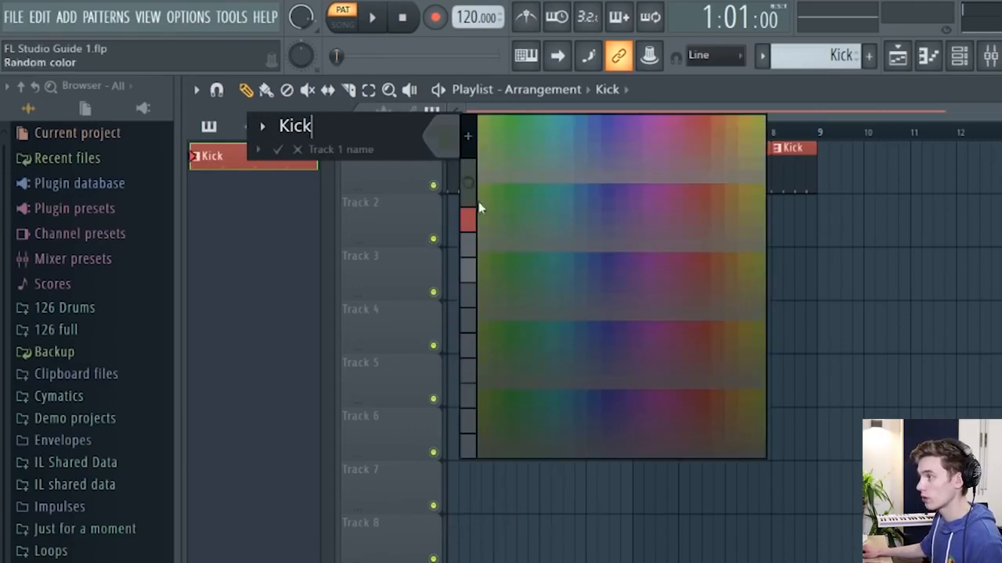
click(468, 219)
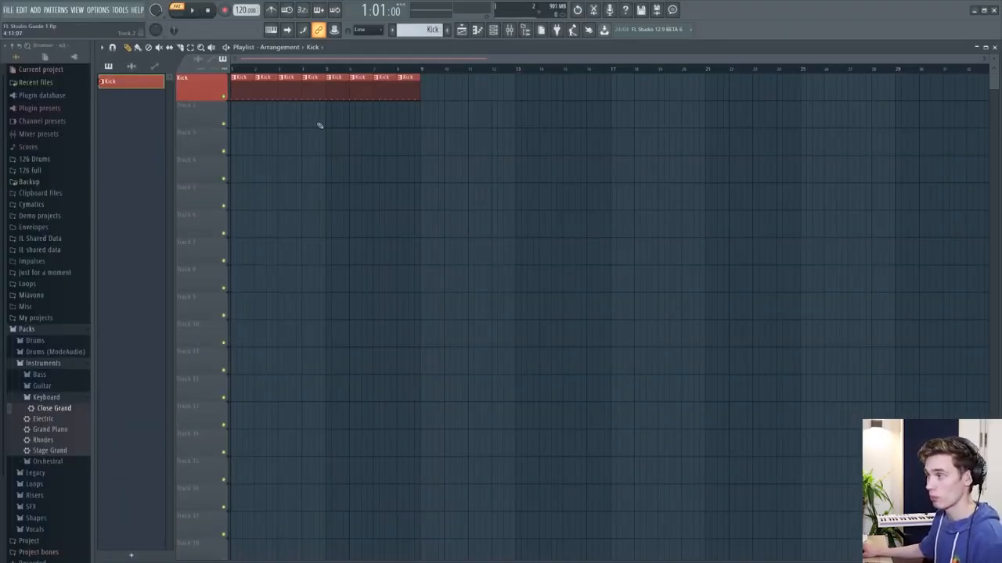
Show the channel rack and add a new pattern named Drums, coloured red.
click(494, 30)
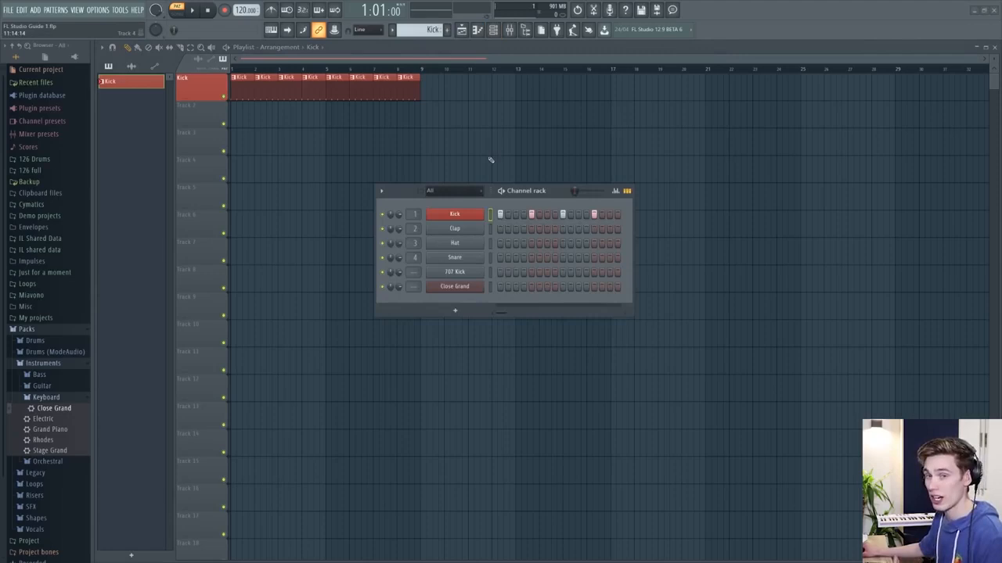
click(447, 32)
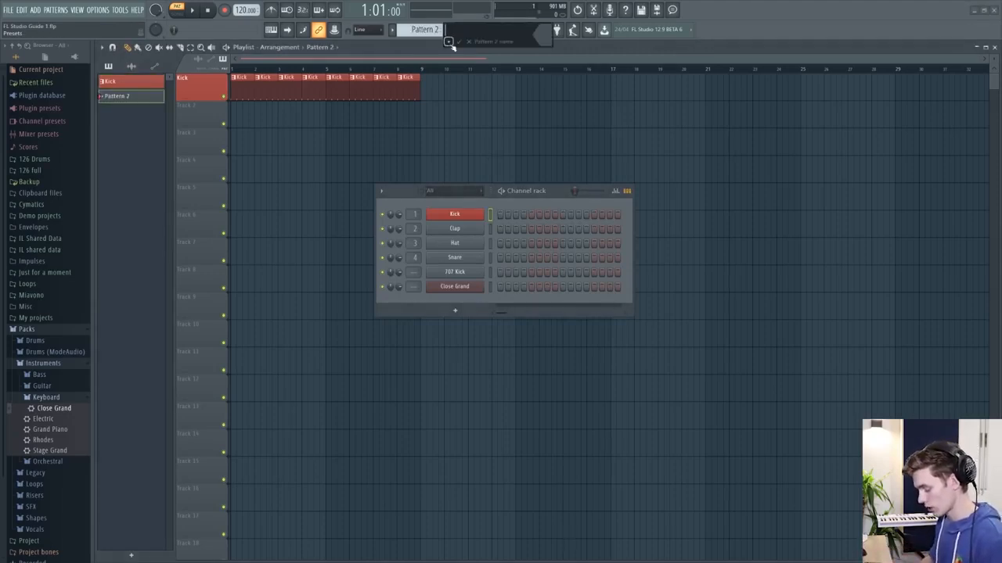
text(Drums)
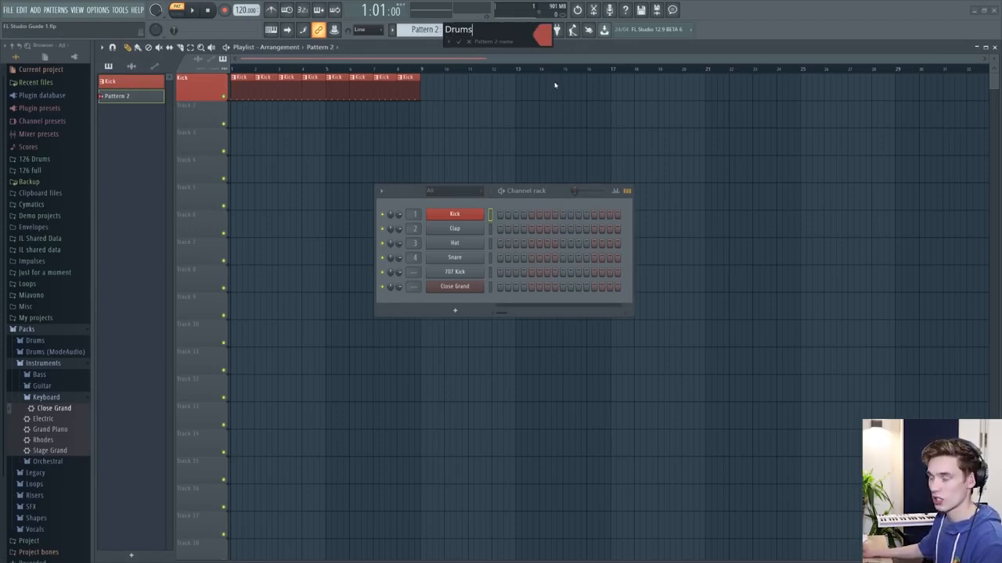
key(Return)
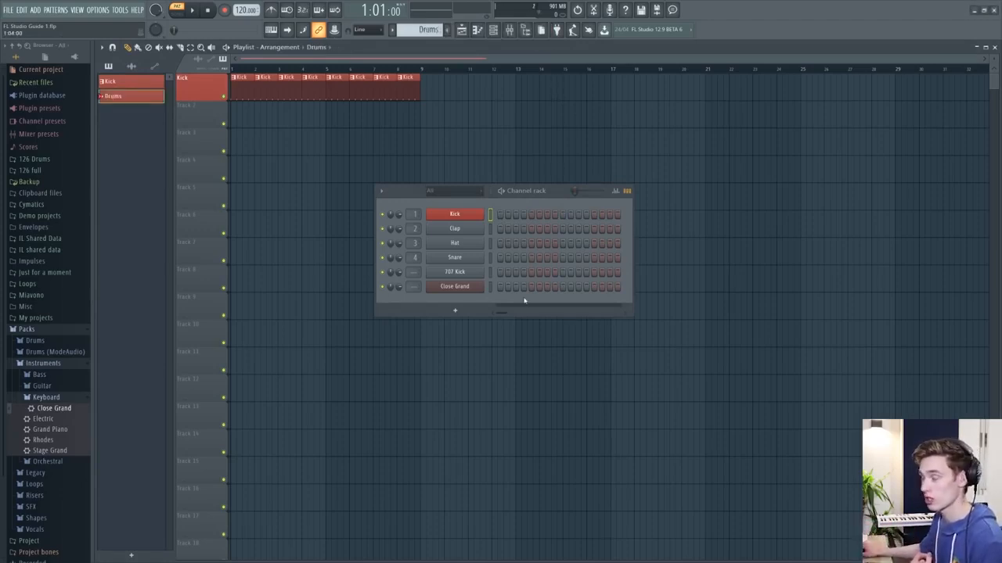
Colour the Hat and Snare channels red, keeping their names.
right_click(477, 243)
click(516, 264)
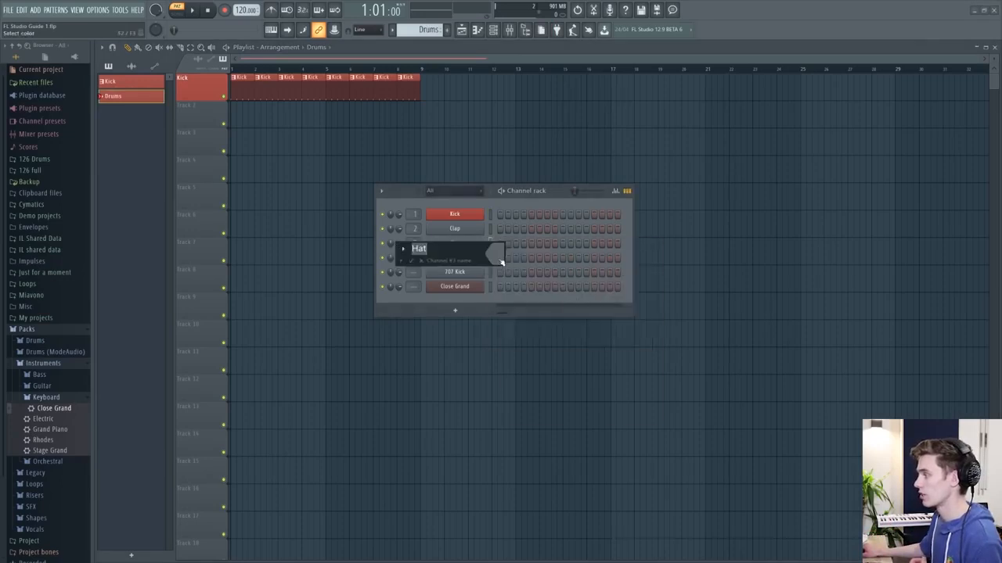
click(508, 297)
key(Return)
right_click(479, 257)
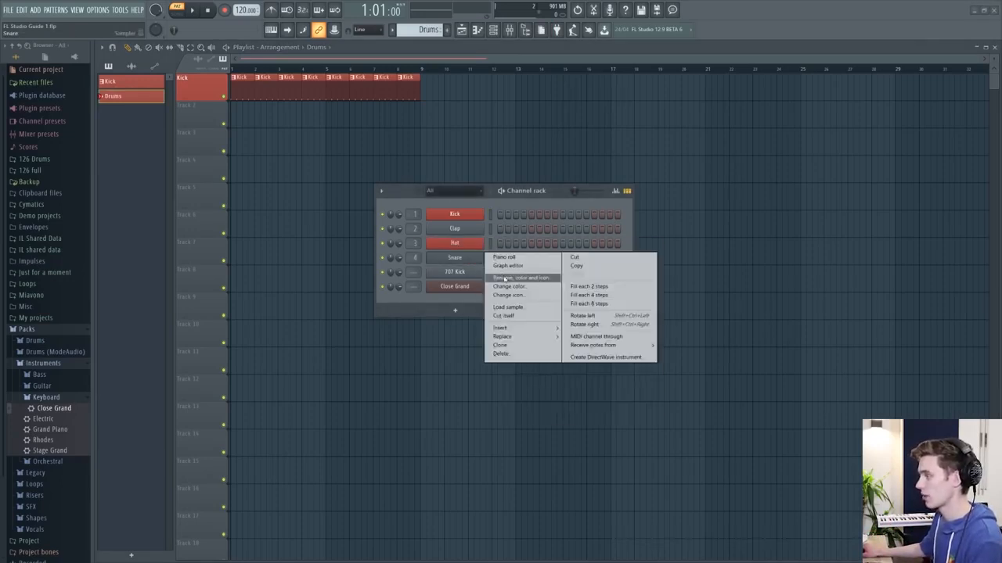
click(510, 278)
click(509, 278)
click(500, 279)
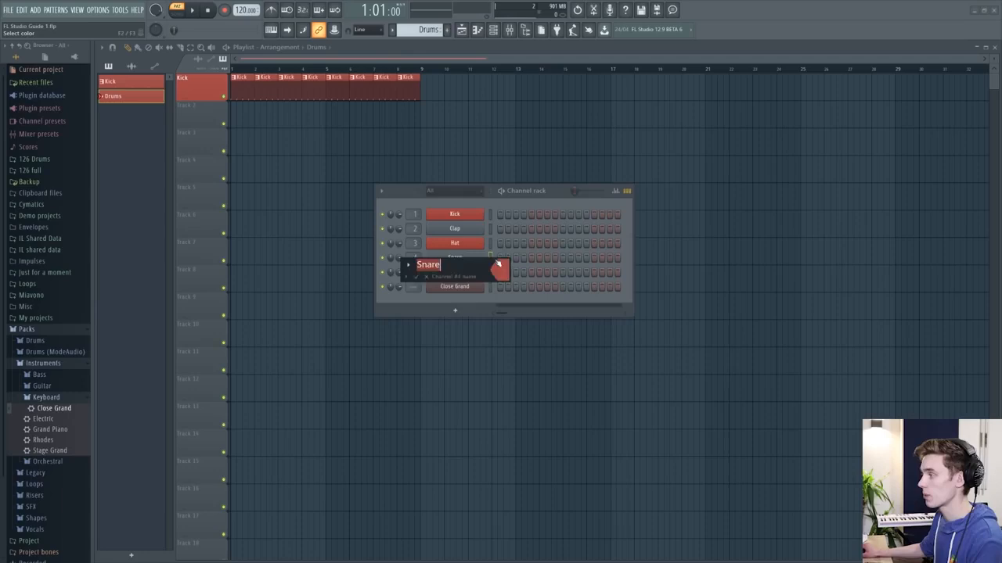
key(Return)
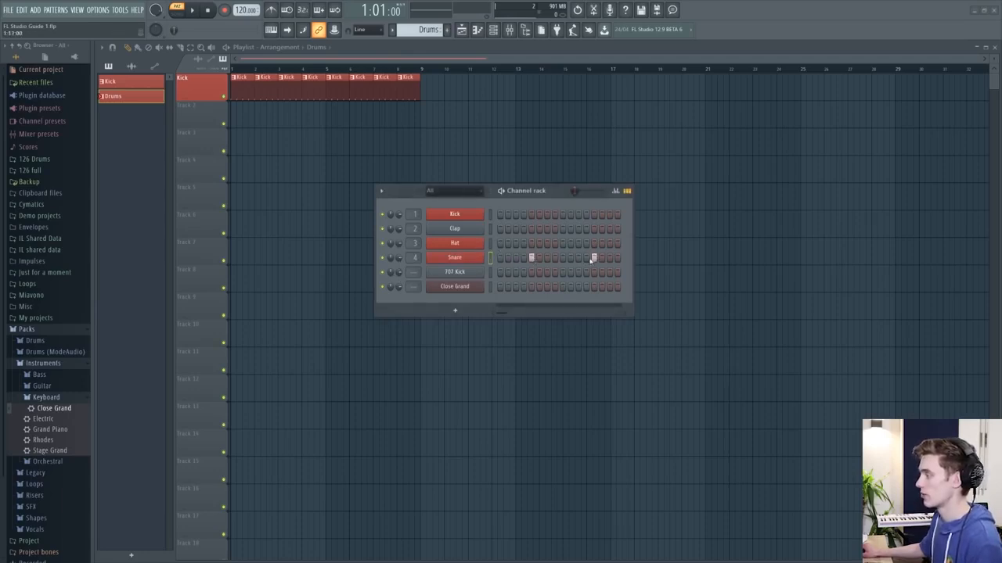
Place Snare hits on steps 5 and 13 and fill the Hat channel on every 2 steps.
right_click(429, 239)
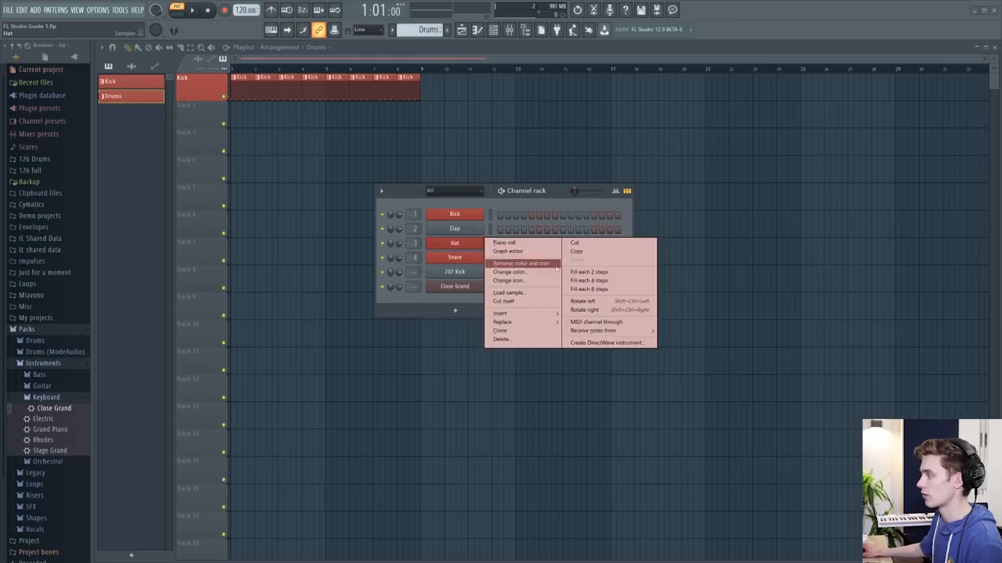
click(588, 272)
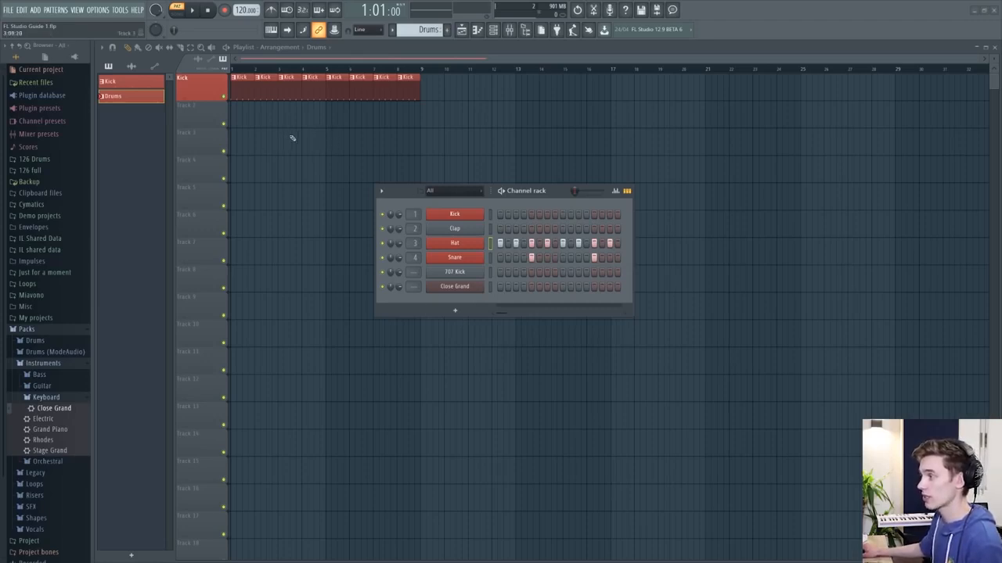
Place Drums pattern clips in bars 2, 3 and 4 of Track 2.
click(258, 116)
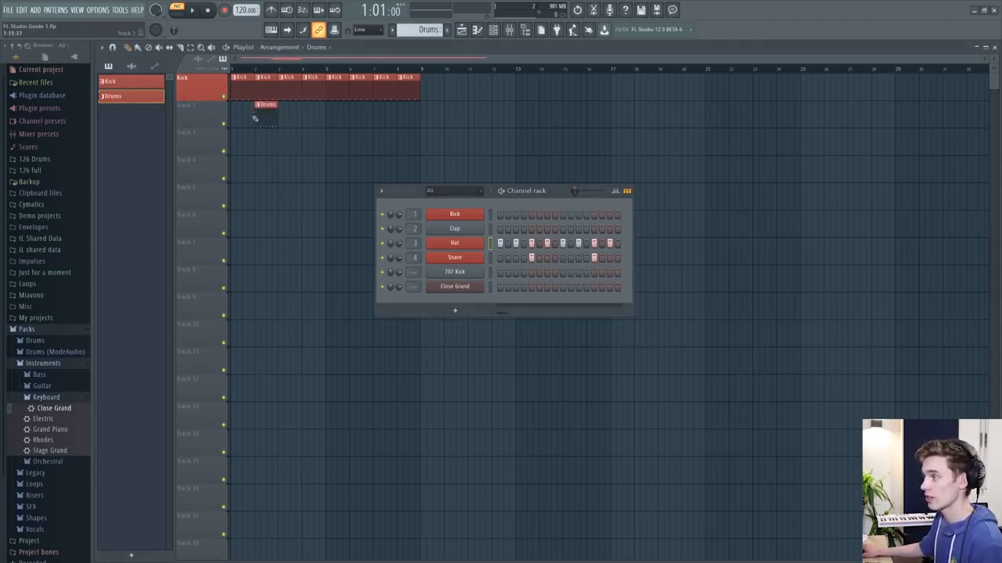
click(281, 112)
click(314, 112)
scroll(315, 112, up, 1)
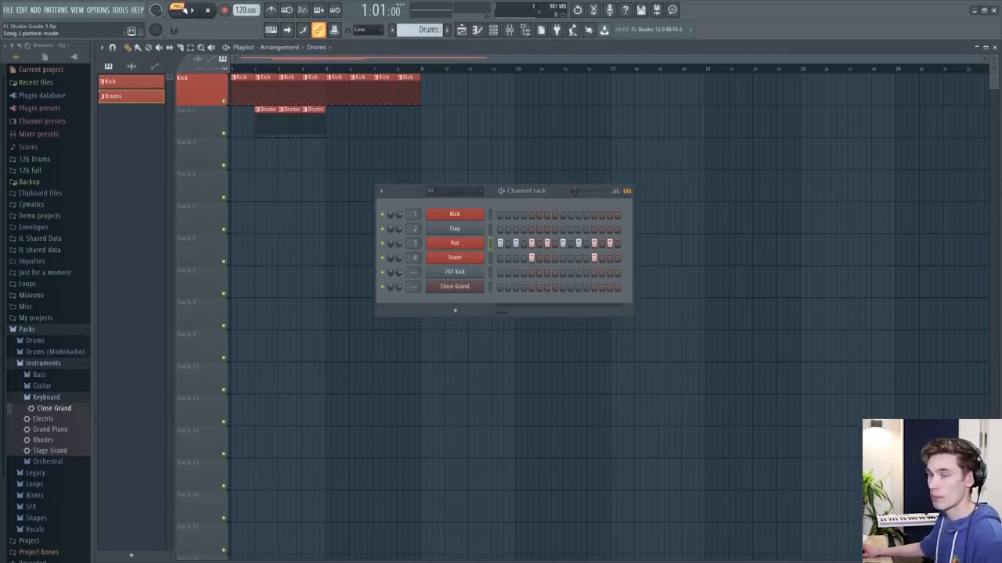
Play the Drums pattern briefly in pattern mode and stop it.
click(177, 12)
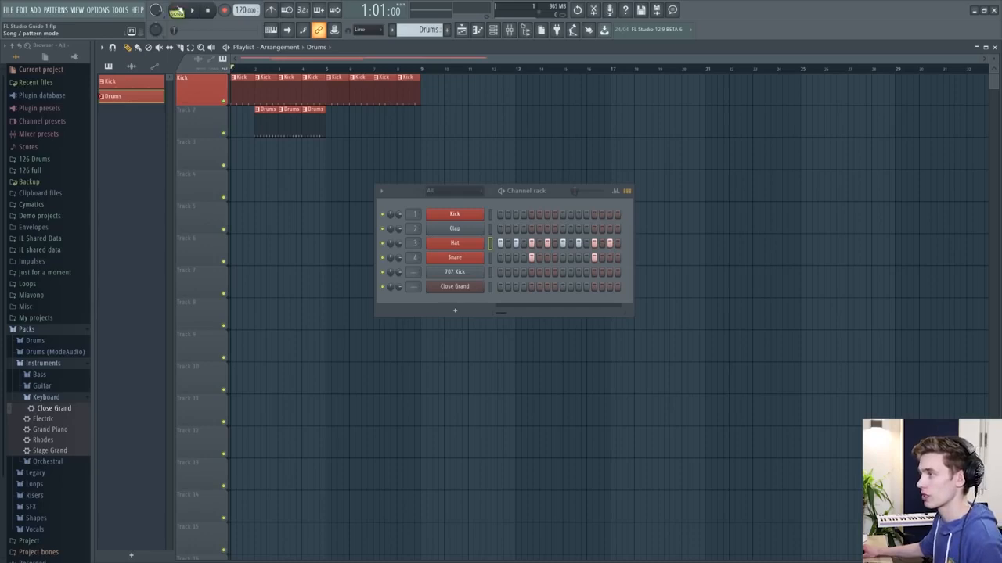
click(177, 12)
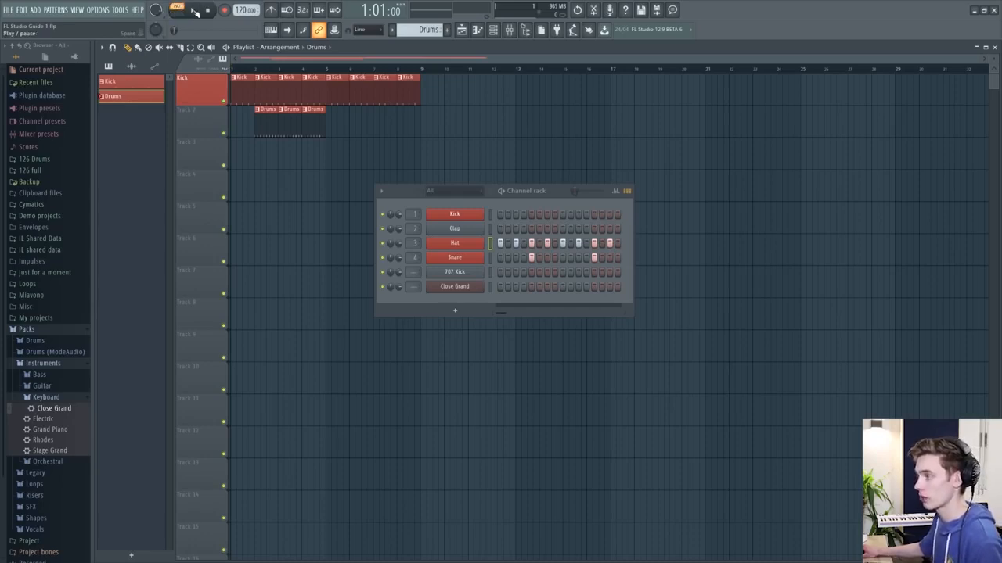
click(195, 11)
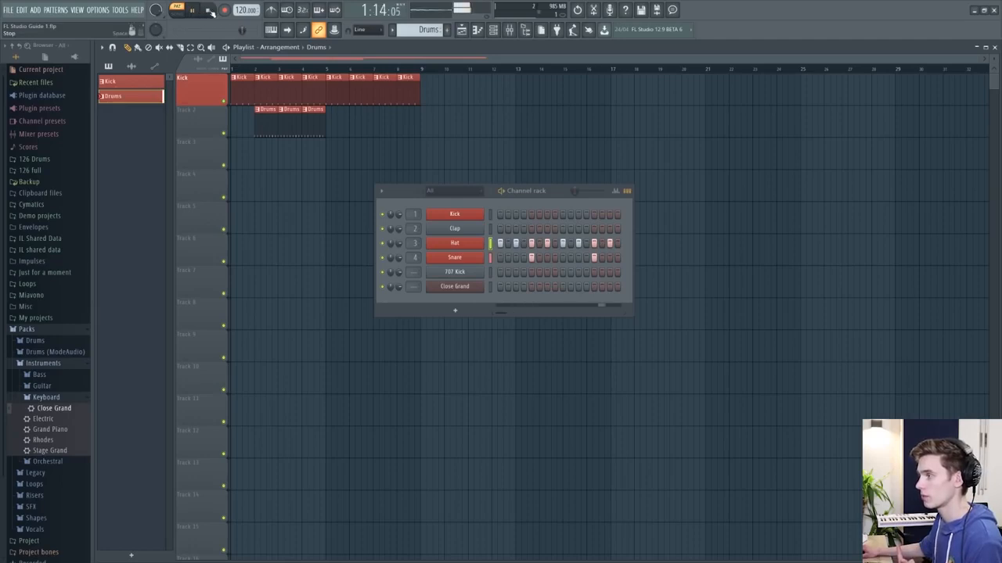
click(209, 11)
Switch playback to song mode, play the playlist arrangement briefly and stop it.
click(179, 12)
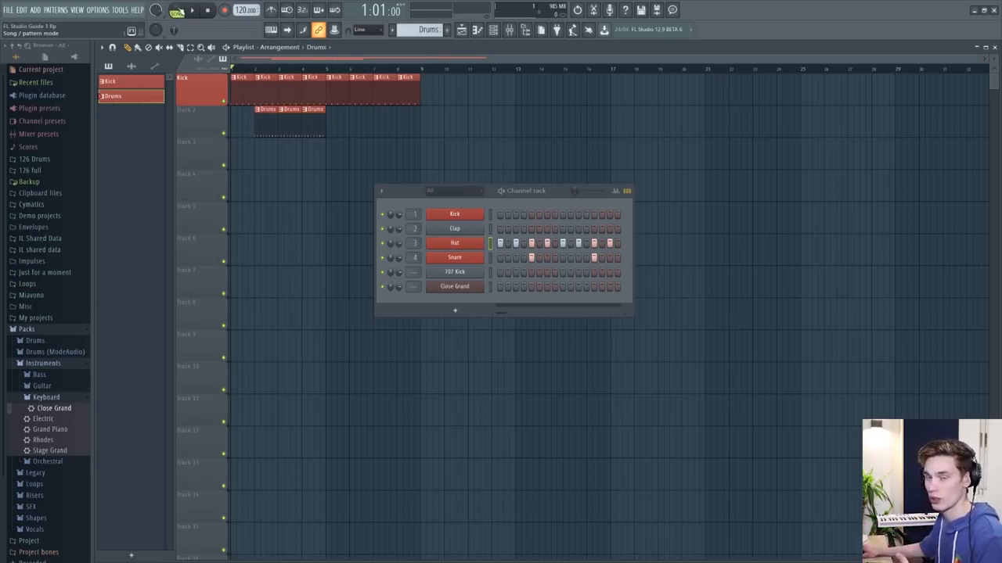
click(189, 11)
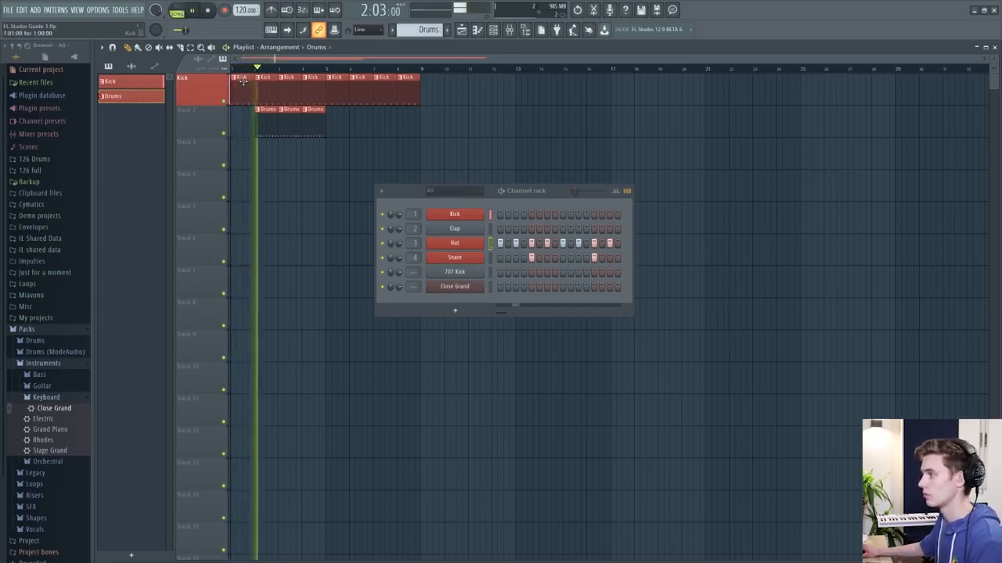
click(208, 10)
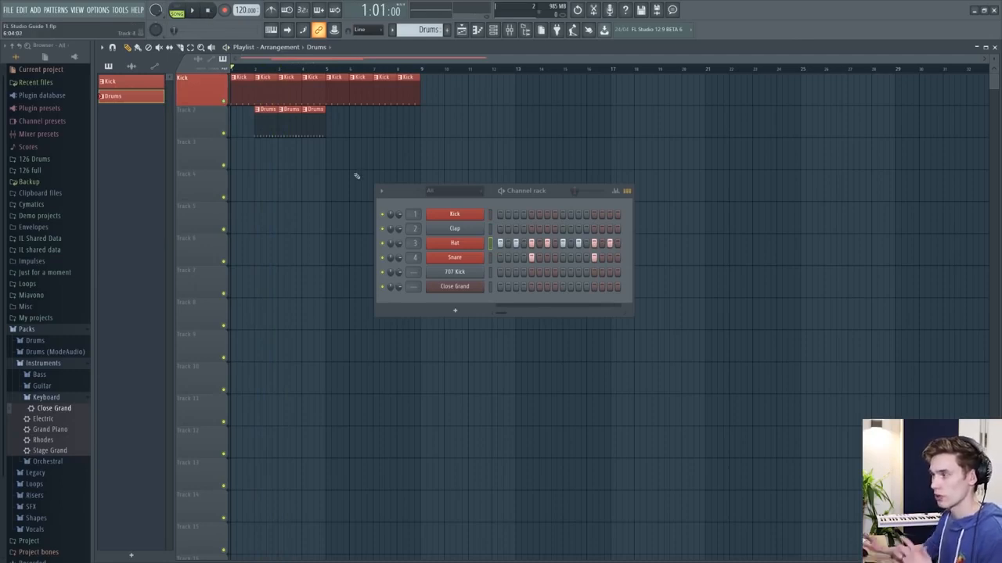
Rename playlist Track 2 as Drums and give it the same red colour as the Kick track.
right_click(206, 118)
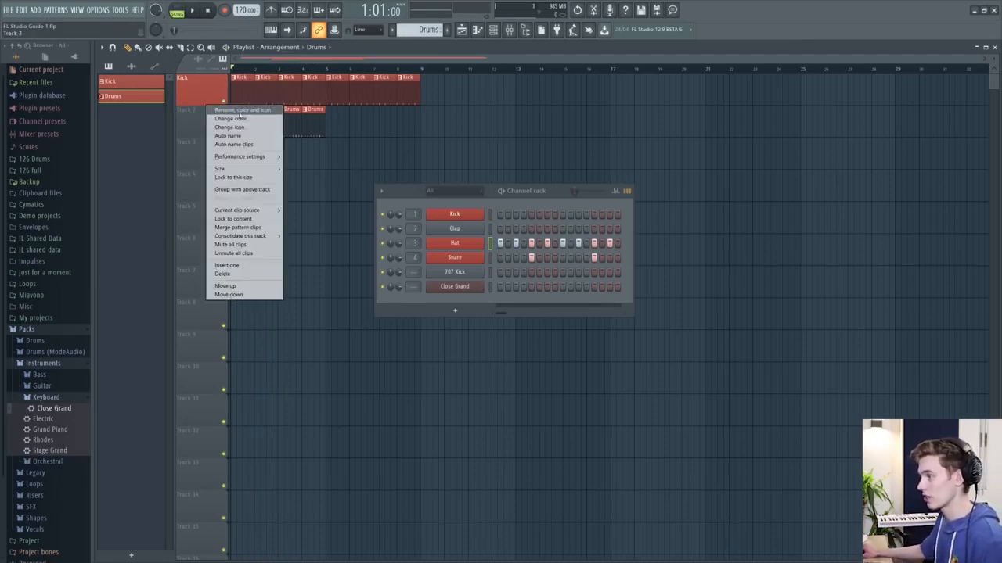
click(242, 110)
text(Drums)
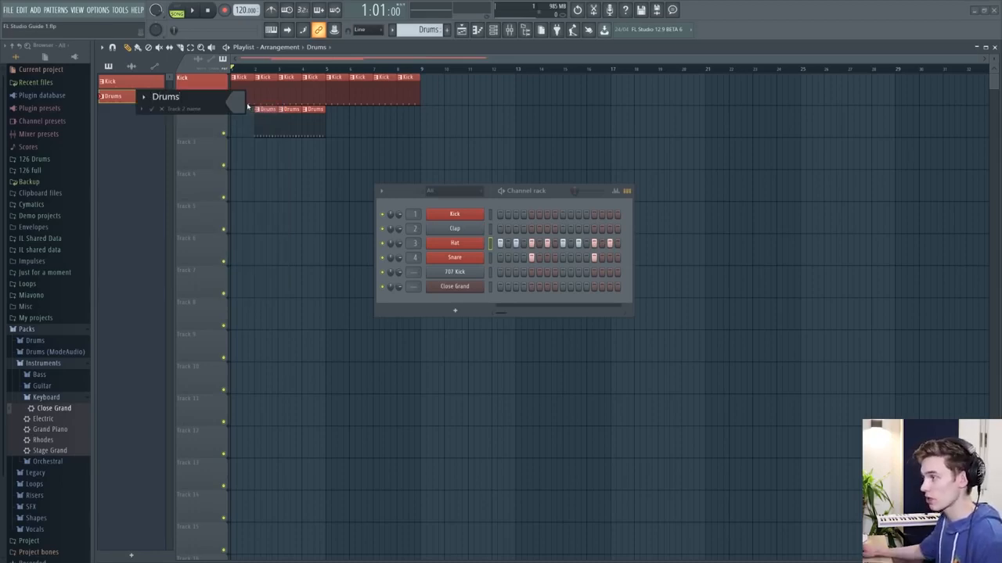
click(245, 103)
click(249, 146)
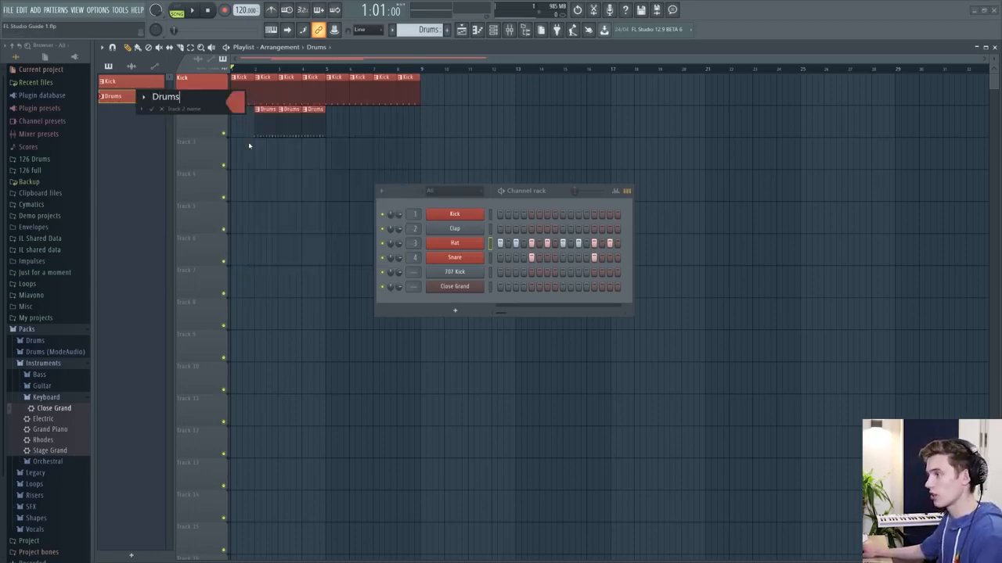
key(Return)
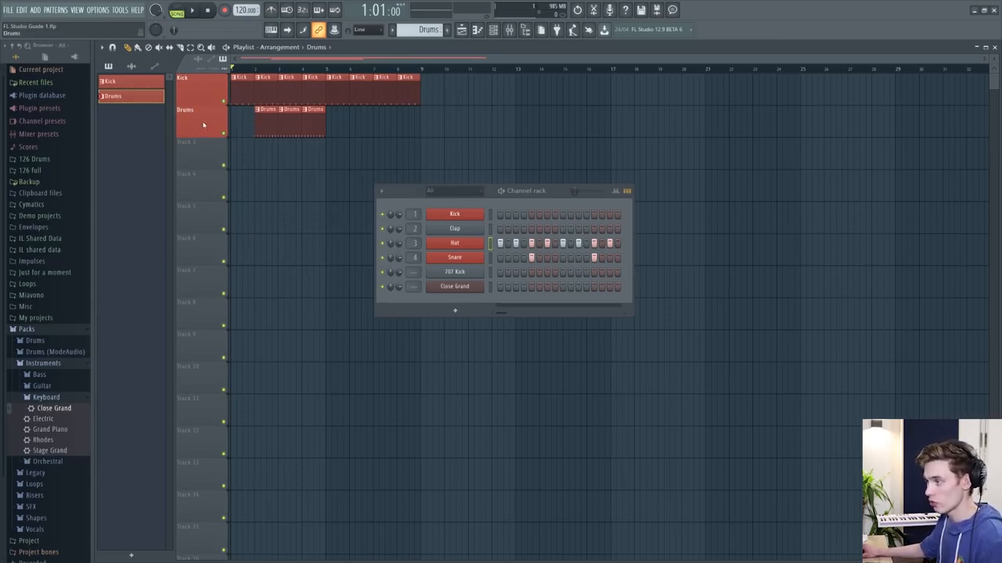
Group the Drums track, Track 3 and Track 4 with the Kick track above them.
right_click(203, 124)
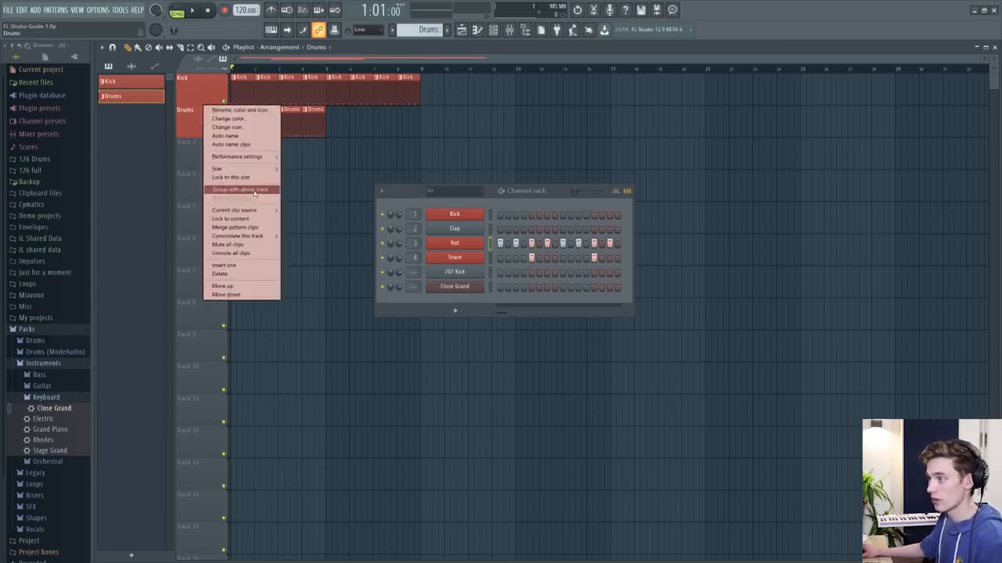
click(254, 192)
right_click(205, 148)
click(237, 221)
right_click(216, 179)
click(249, 253)
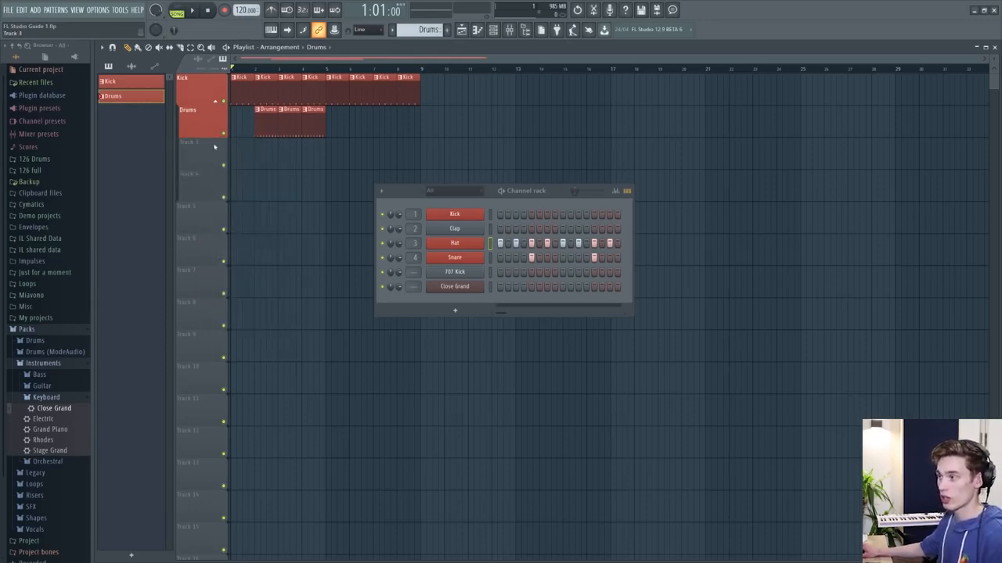
Apply the automatic group colour from the Kick track and restore the Drums pattern clip in bar 1.
right_click(203, 89)
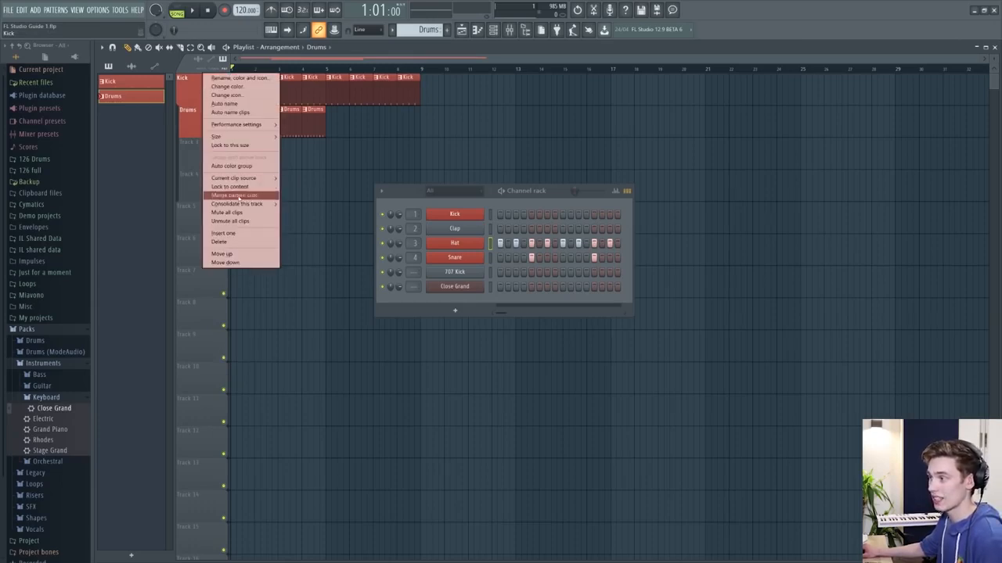
click(232, 167)
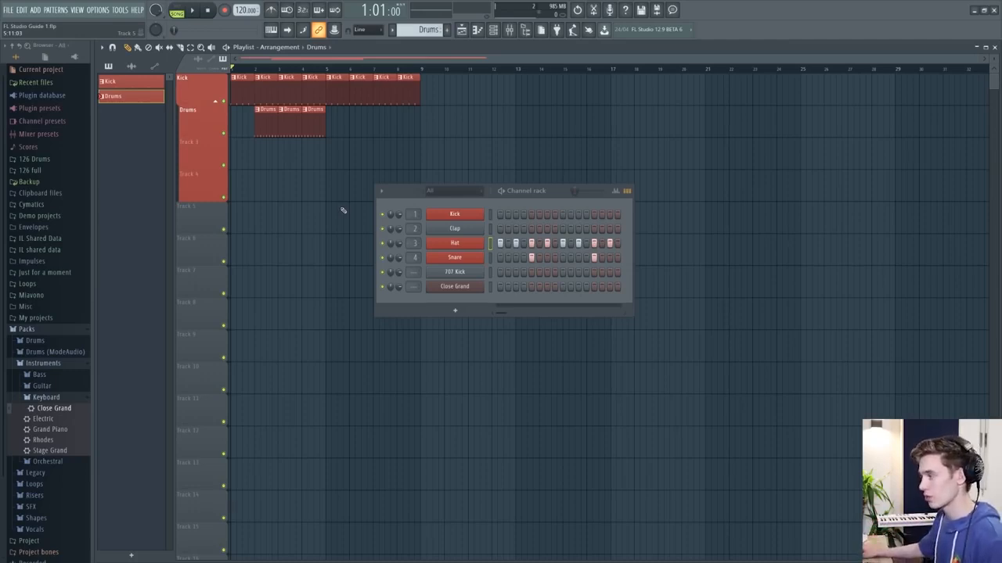
key(ctrl+z)
drag(562, 193, 557, 194)
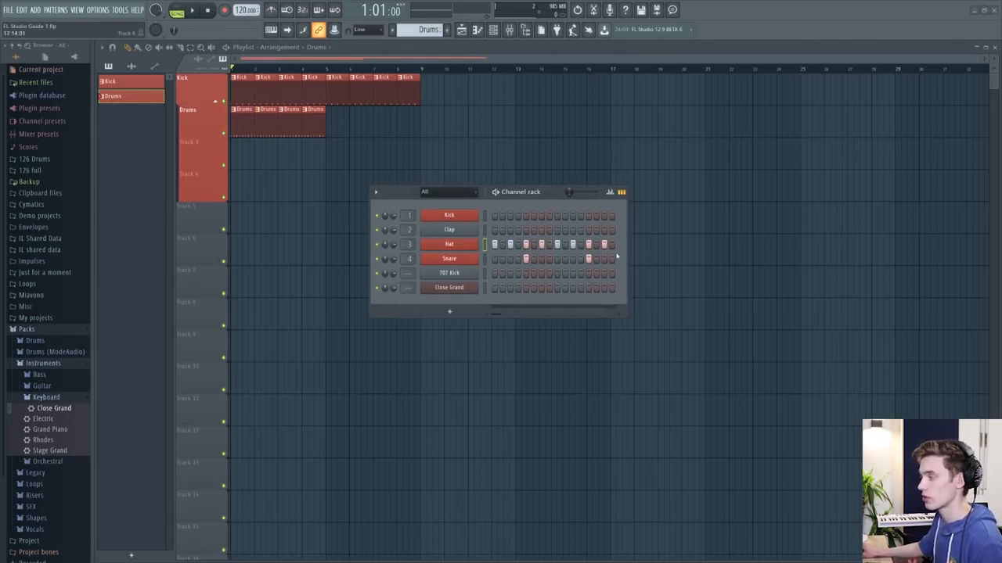
Open the Hat channel in the piano roll and move the channel rack clear of its notes.
right_click(462, 246)
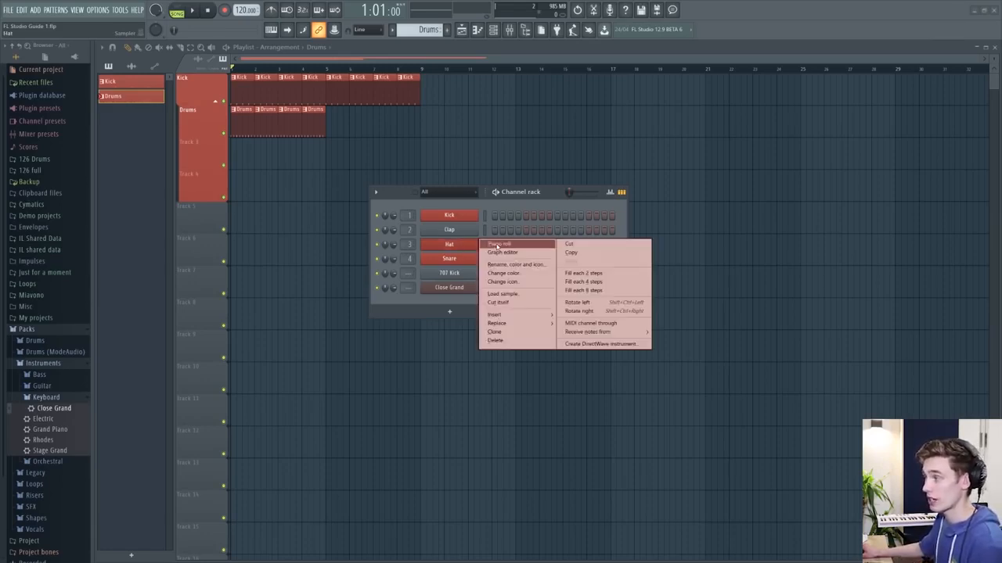
click(497, 246)
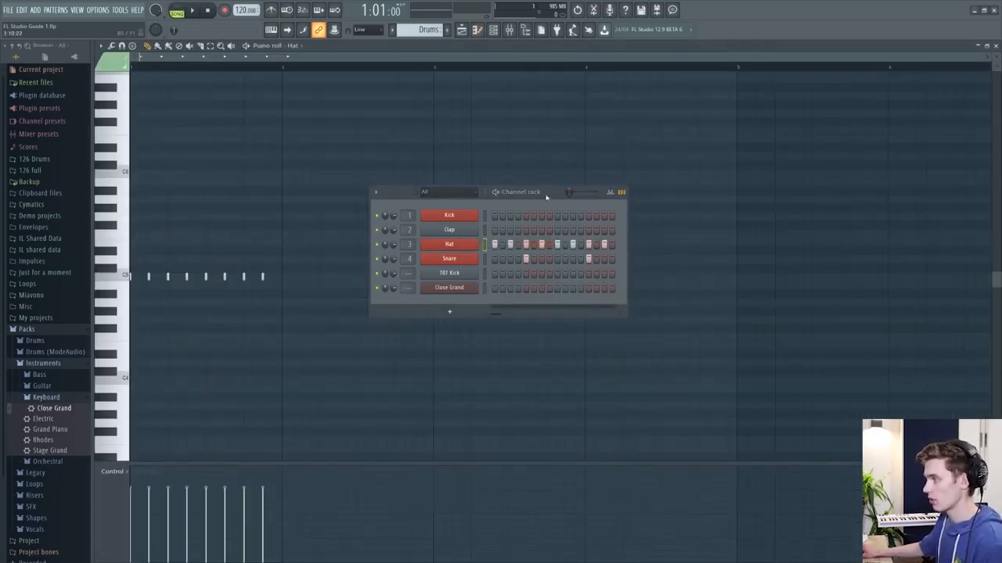
drag(519, 189, 624, 217)
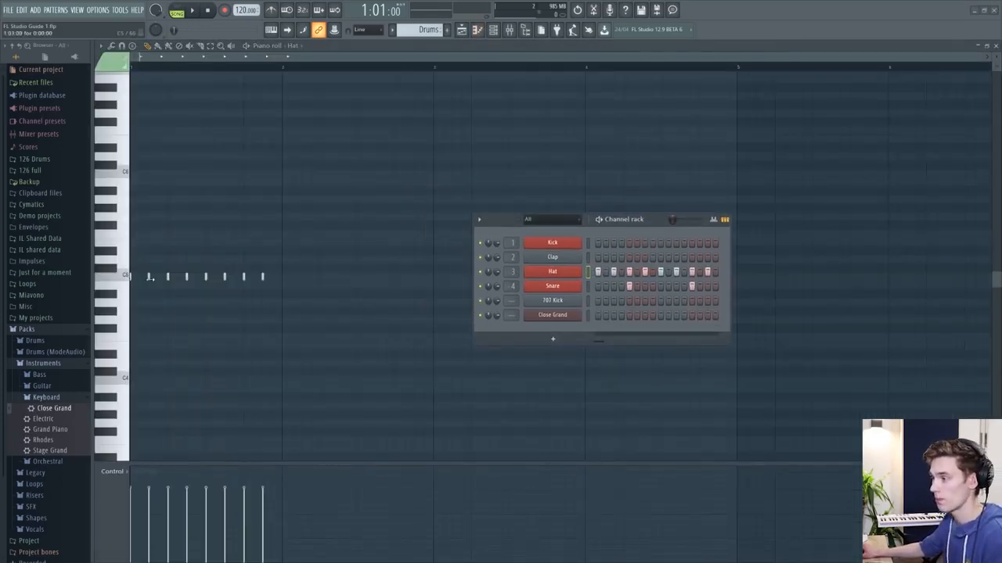
scroll(151, 258, down, 2)
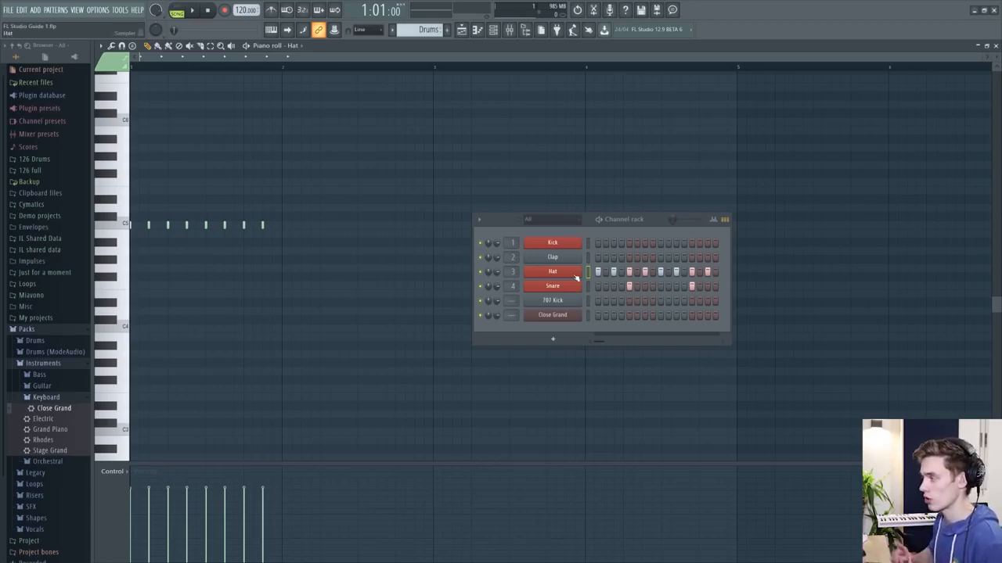
Add four extra C5 hat notes at irregular spacing between the second and third hat hits.
mouse_move(149, 225)
mouse_down()
mouse_move(151, 194)
mouse_move(149, 224)
mouse_up()
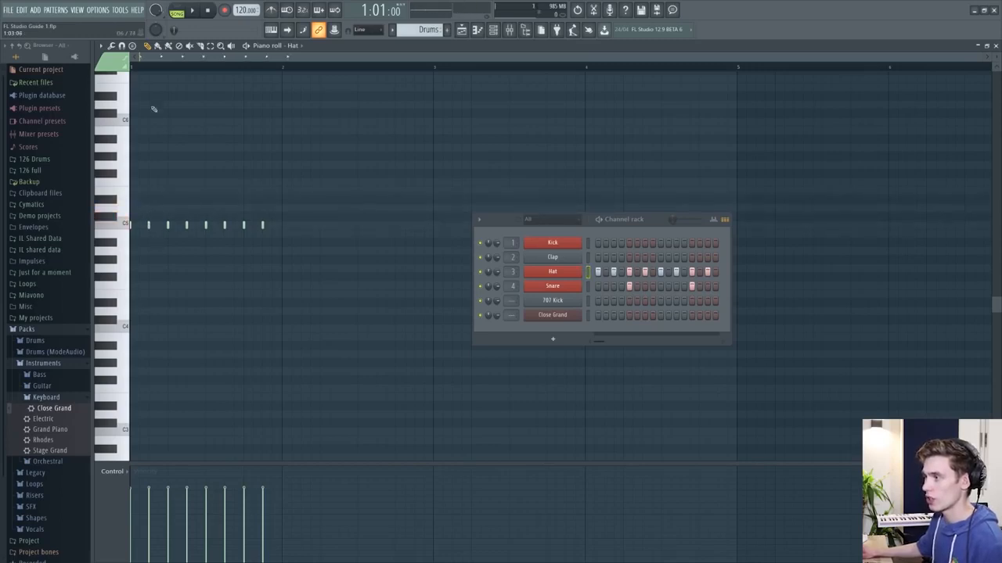
scroll(142, 69, up, 6)
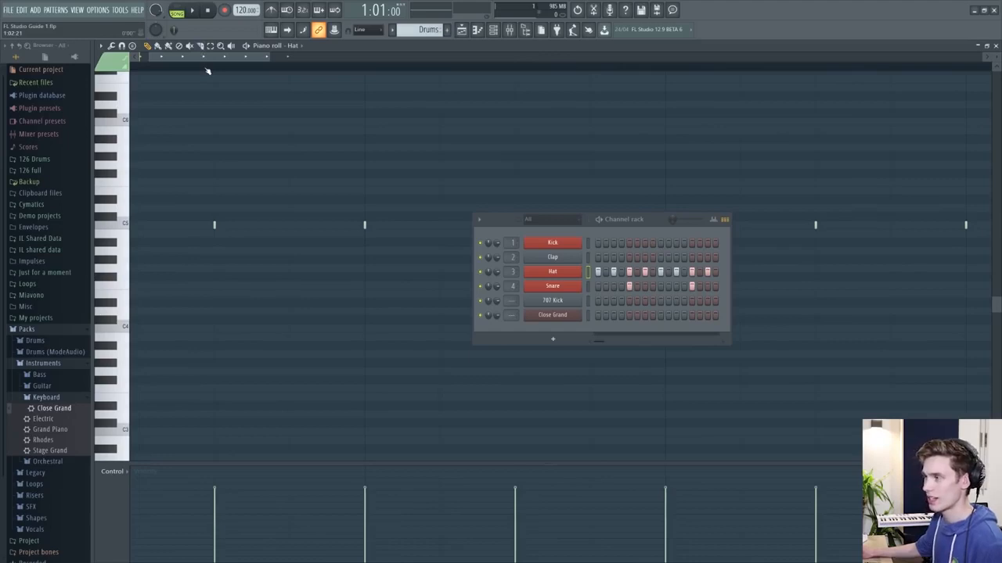
scroll(208, 71, down, 4)
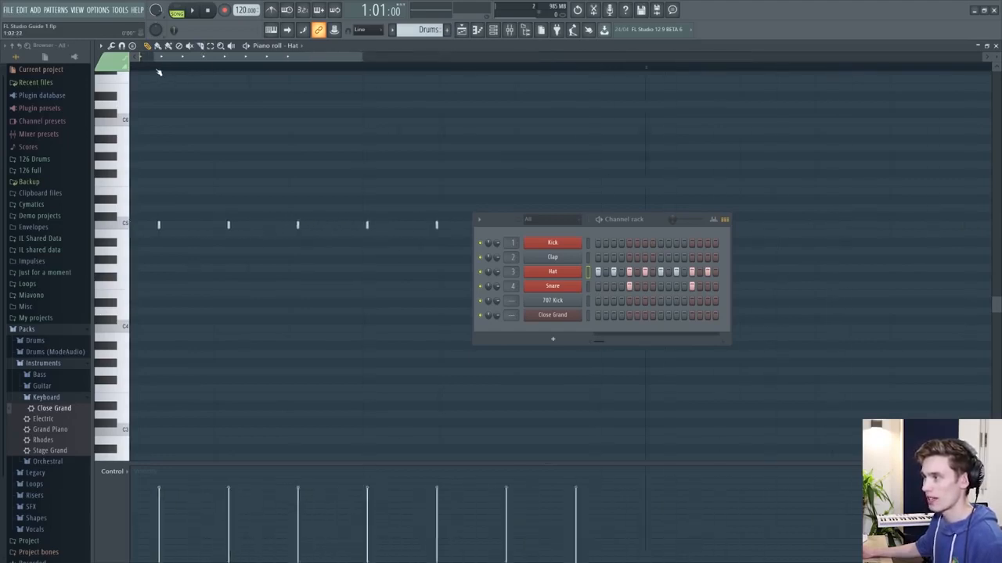
scroll(158, 72, up, 4)
mouse_move(160, 225)
mouse_down()
mouse_move(185, 226)
mouse_move(159, 226)
mouse_up()
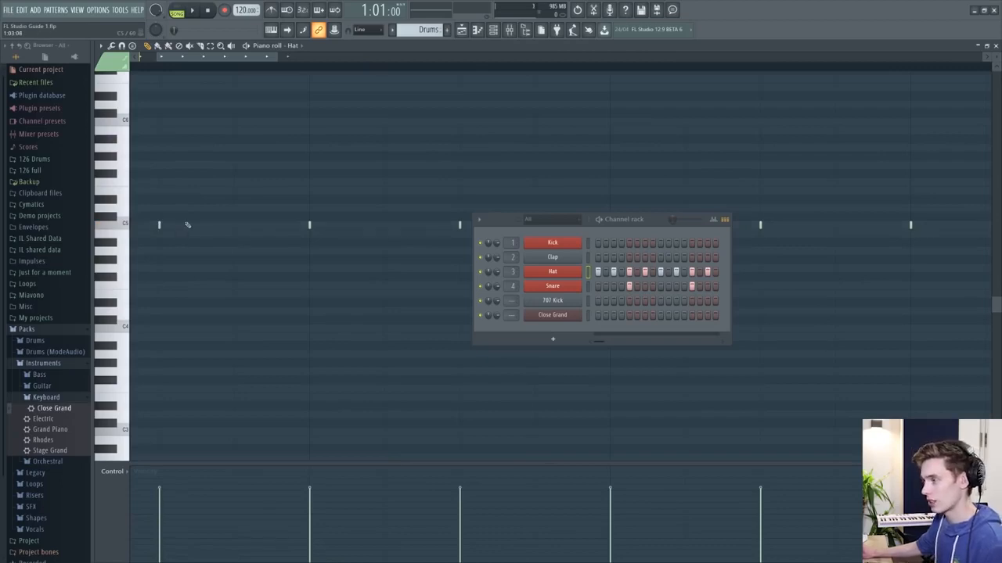
click(185, 226)
click(216, 225)
click(241, 225)
click(282, 225)
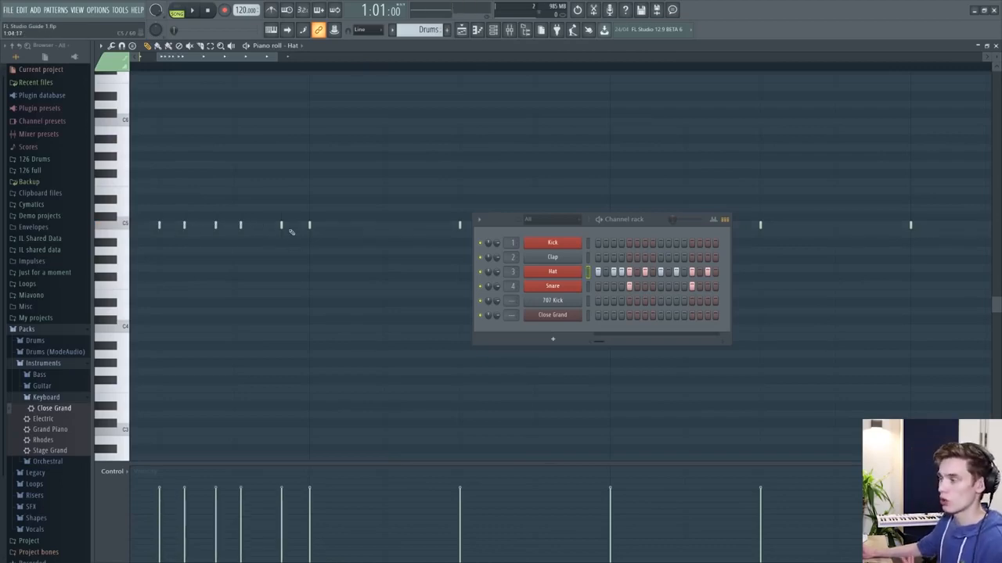
Delete the four extra notes between the second and third hat hits.
right_click(282, 225)
right_click(184, 226)
right_click(216, 225)
right_click(241, 226)
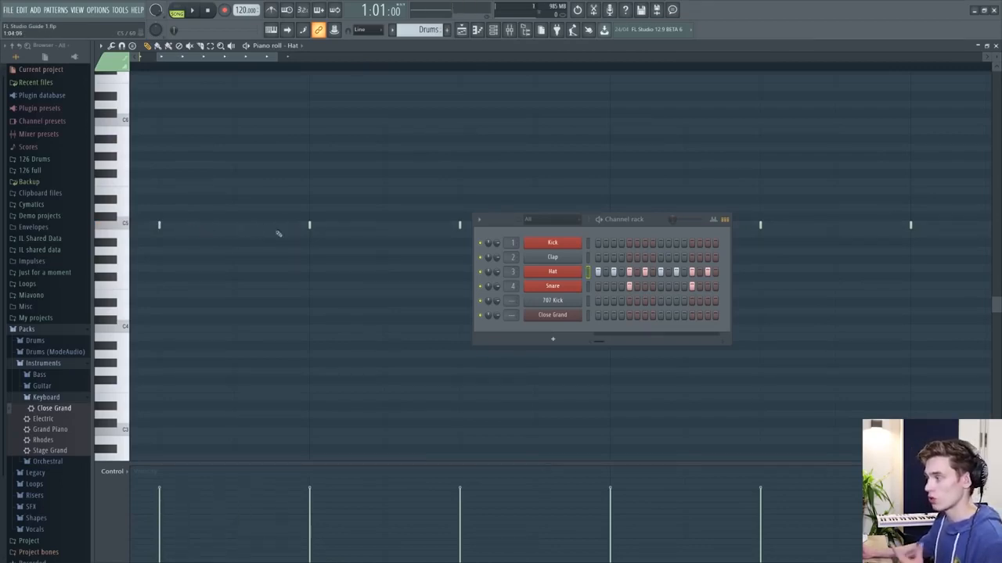
Show the hats' note pan values, then switch to note fine pitch and lower the last four notes progressively.
scroll(179, 388, down, 5)
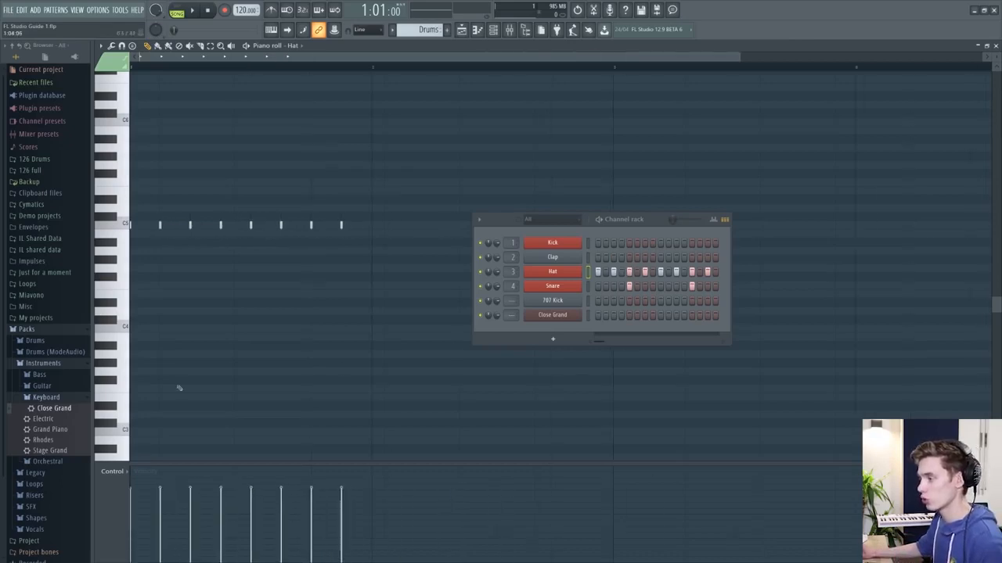
click(126, 474)
click(122, 489)
click(126, 474)
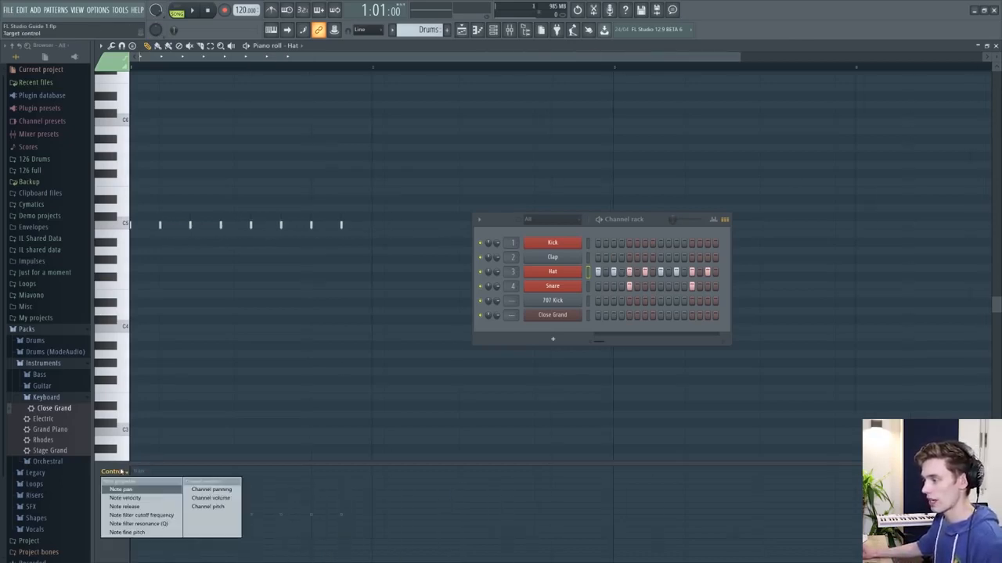
click(128, 531)
click(126, 473)
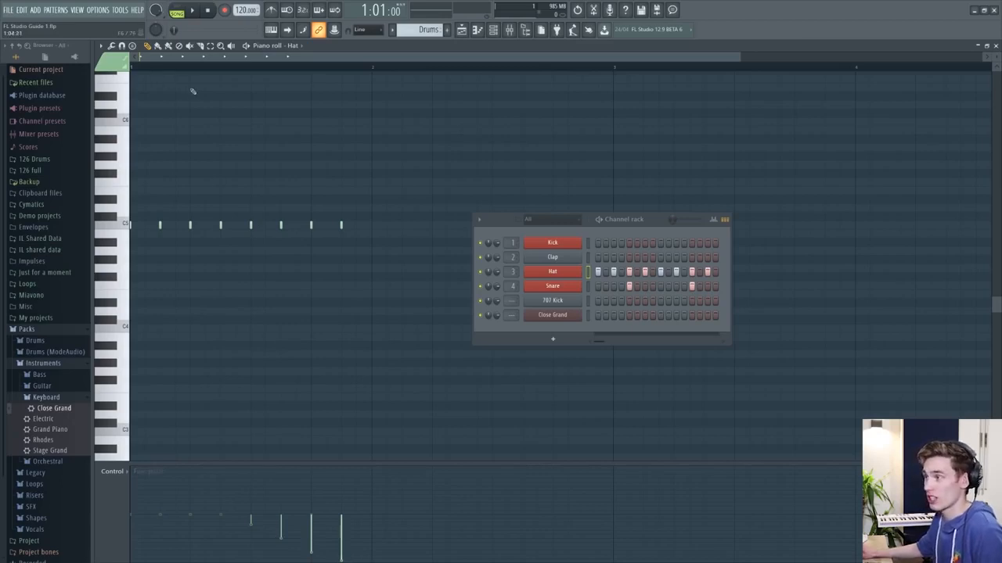
Play the arrangement briefly, then reset the fine pitch of the last four hat notes to centre.
key(space)
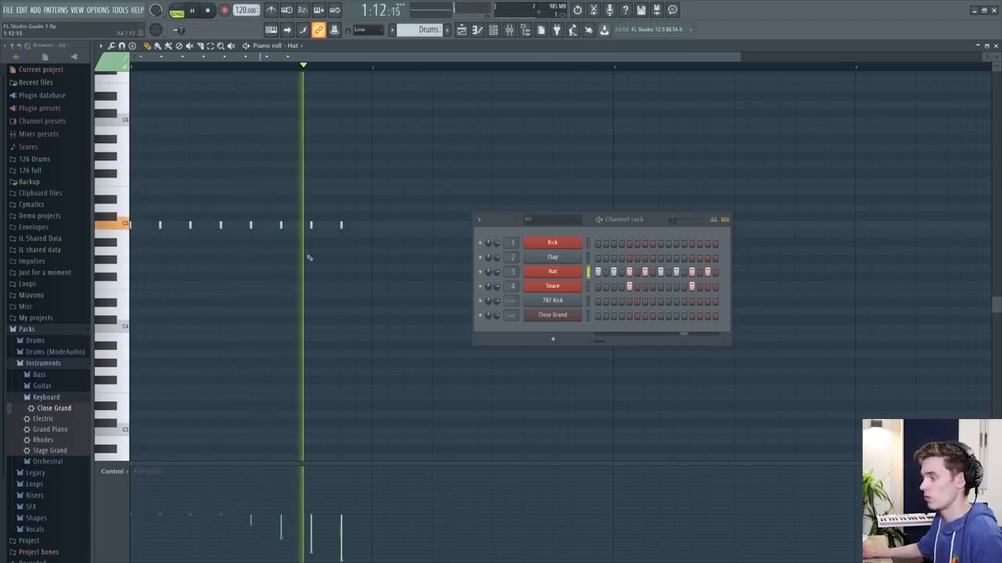
key(space)
drag(238, 517, 342, 517)
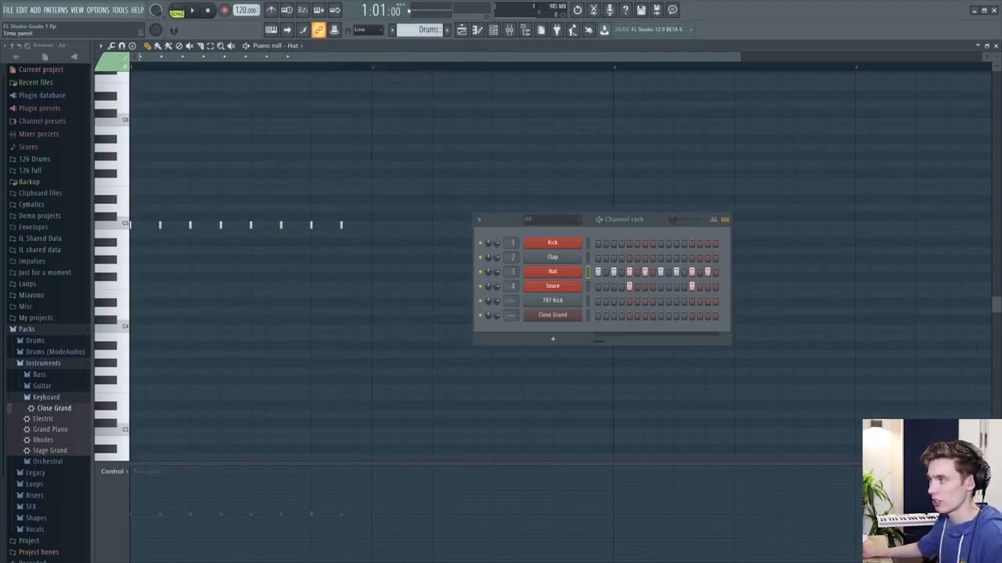
Add a GMS synthesizer channel to the channel rack and close its plugin window.
drag(542, 331, 513, 313)
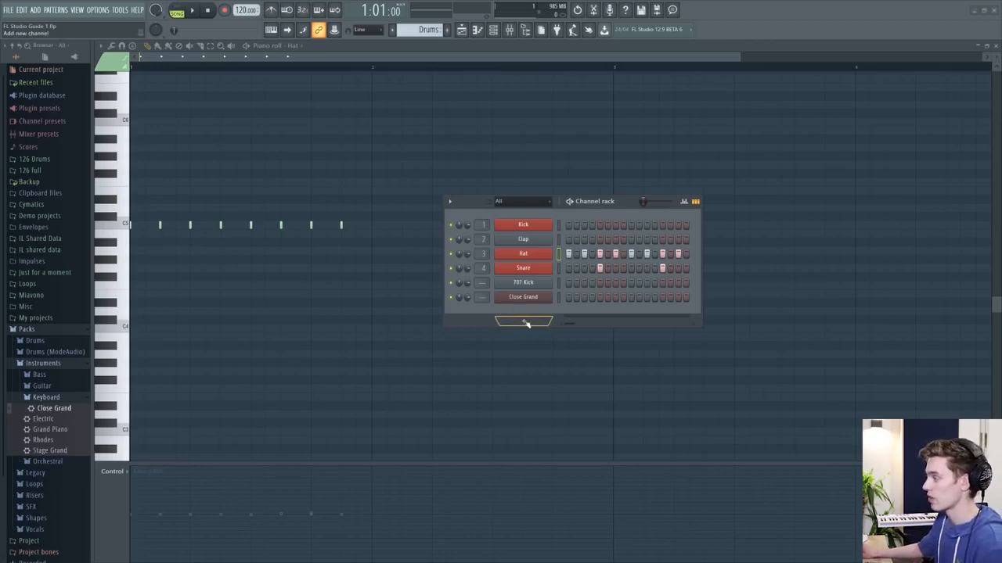
click(525, 322)
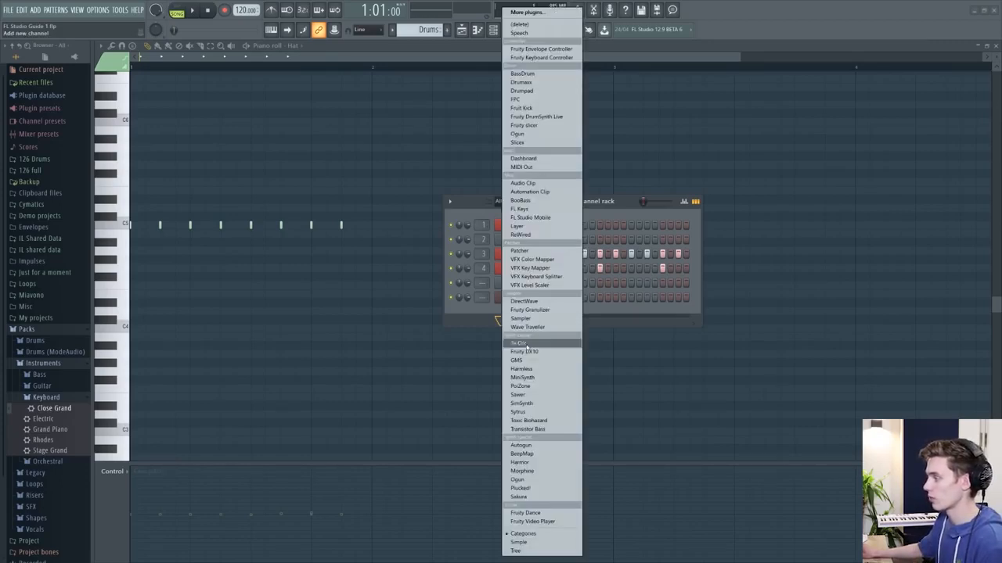
click(526, 361)
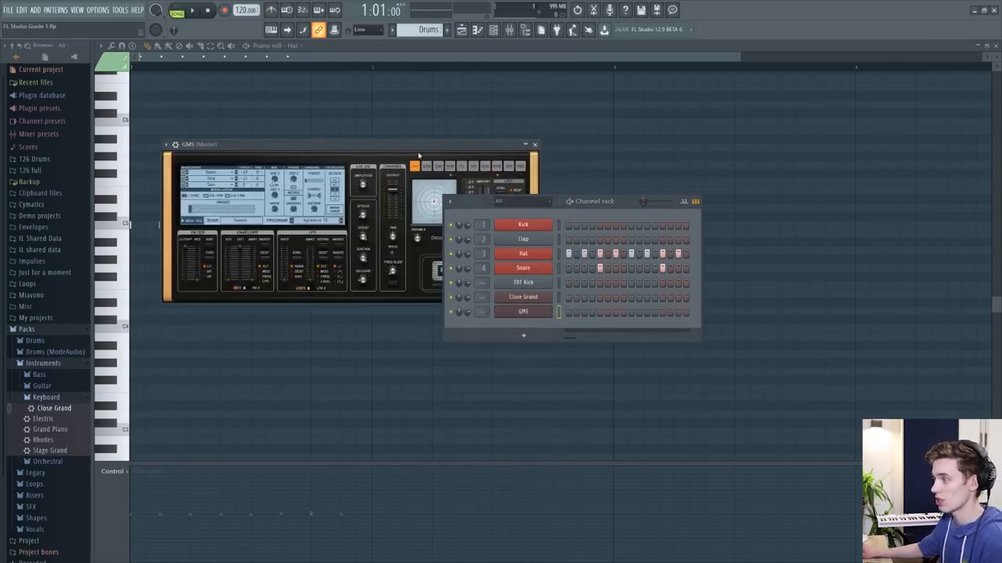
click(523, 312)
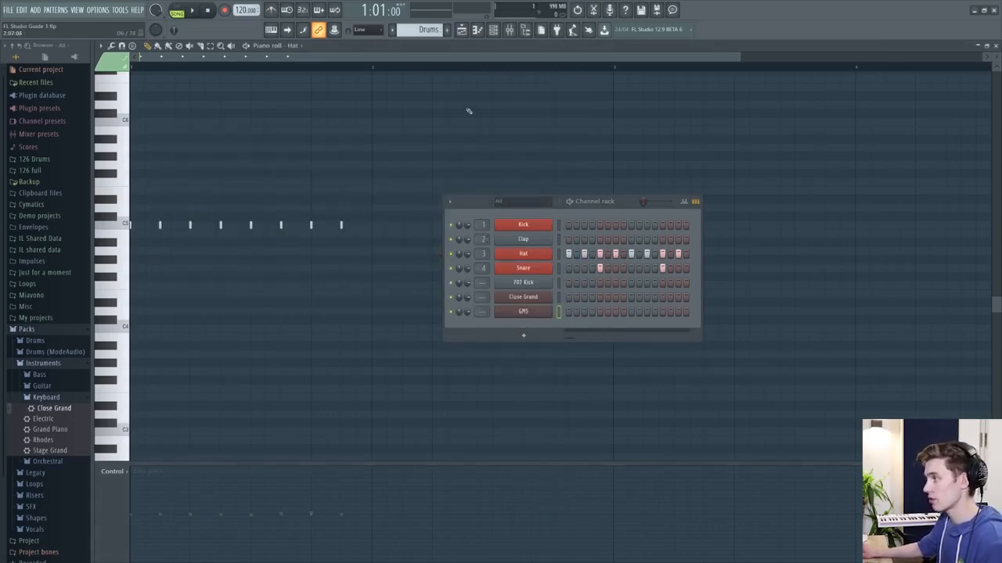
Create a new pattern named Bass.
click(447, 30)
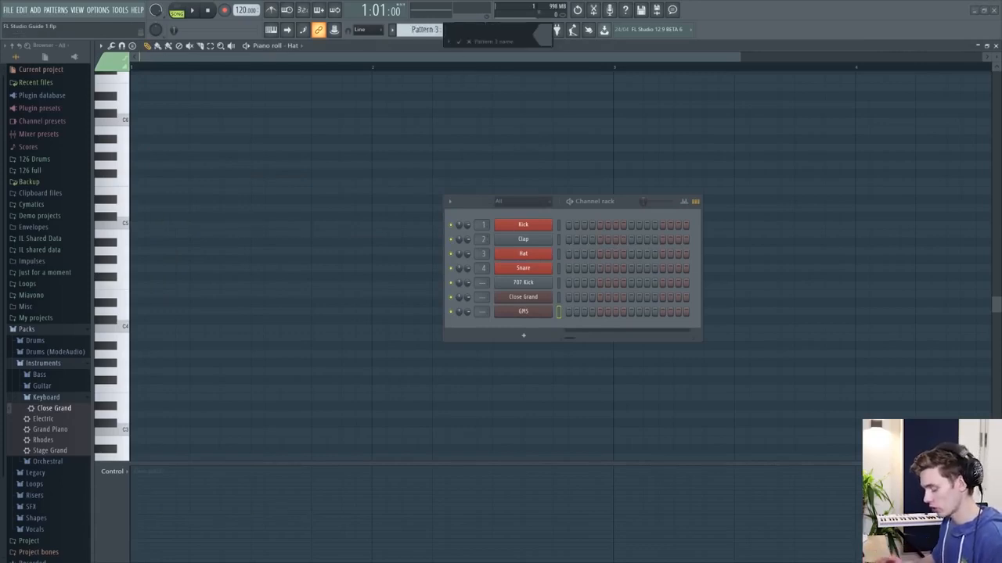
text(Bass)
key(Return)
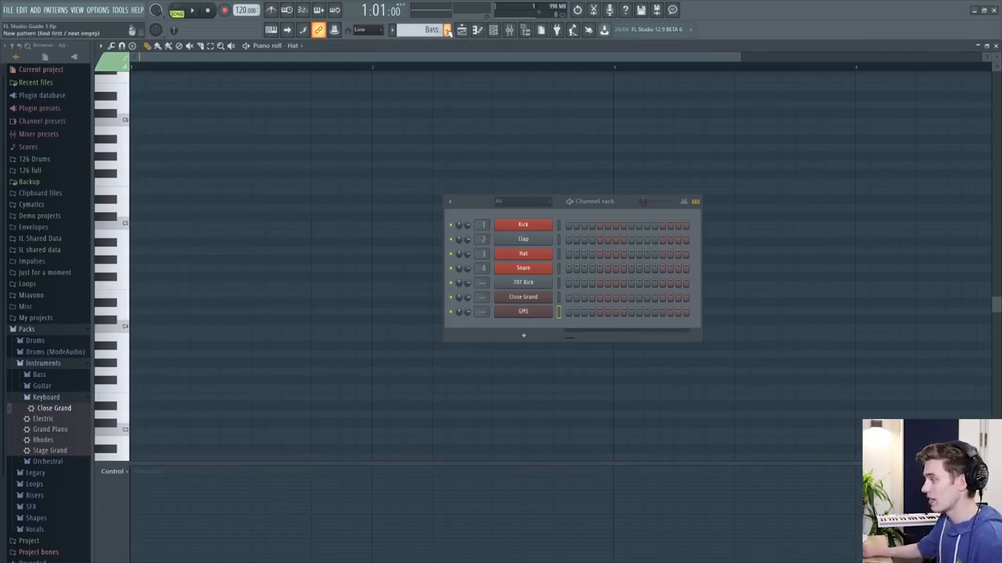
Place GMS hits on steps 1, 5, 9 and 13 and play the Bass pattern briefly in pattern mode.
click(569, 311)
click(600, 312)
click(631, 311)
click(662, 312)
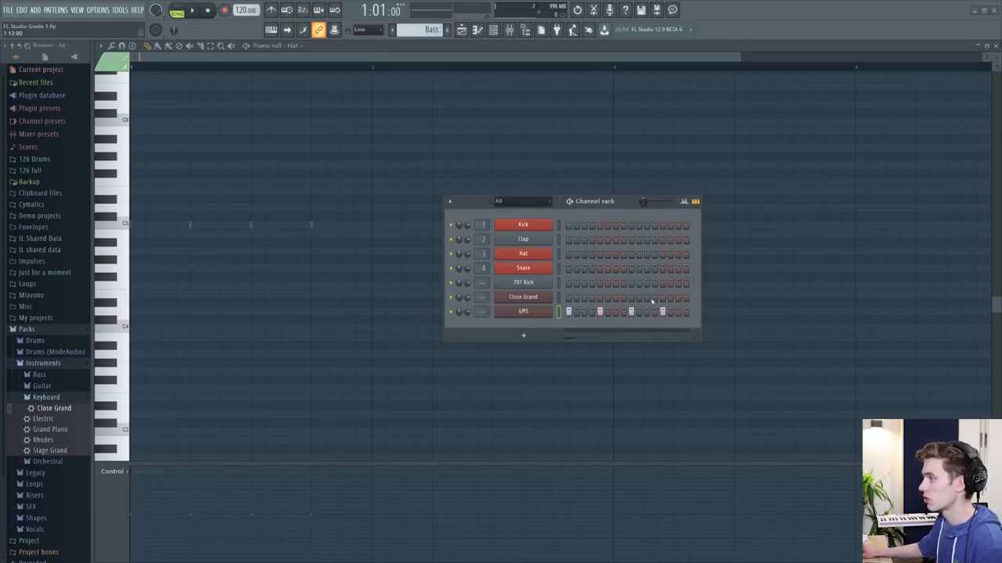
click(192, 10)
click(207, 10)
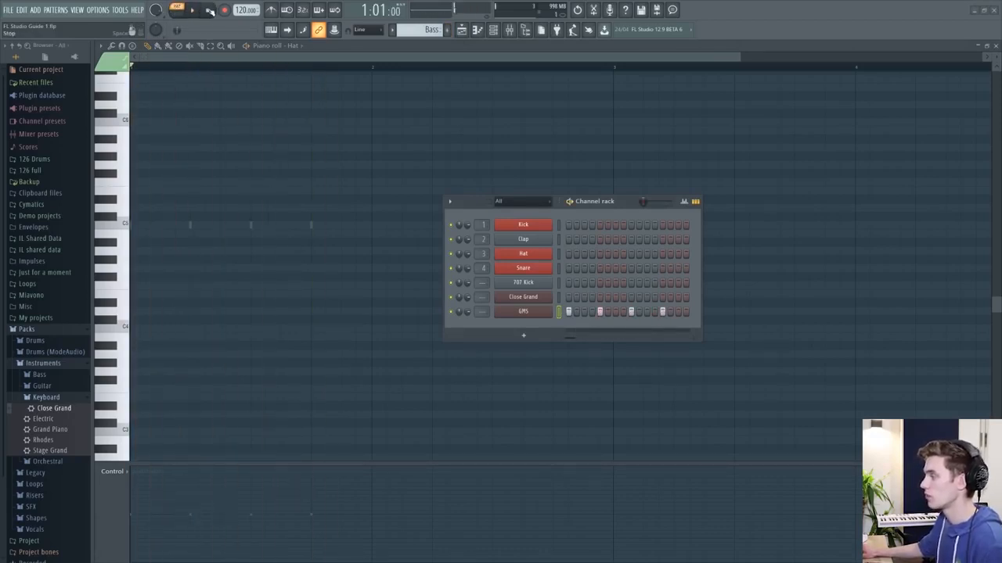
Clear the GMS hits from steps 1, 5, 9 and 13 of the Bass pattern.
click(568, 311)
click(599, 311)
click(631, 312)
click(662, 312)
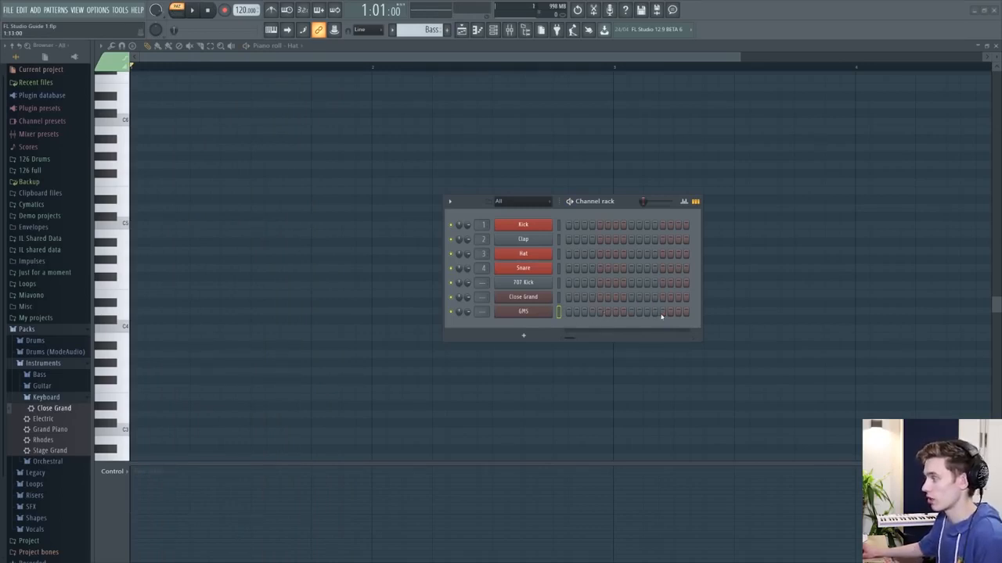
In the GMS piano roll, place short C5 and C4 notes and a seven-step E4 note at the start of bar 1.
right_click(522, 317)
click(570, 313)
click(132, 224)
click(131, 327)
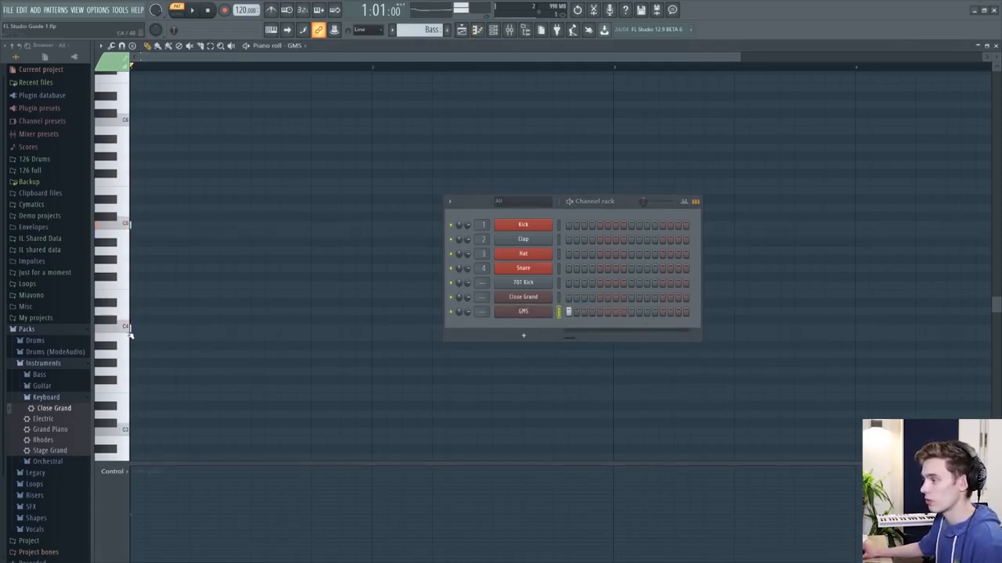
click(133, 387)
click(133, 295)
drag(141, 295, 232, 295)
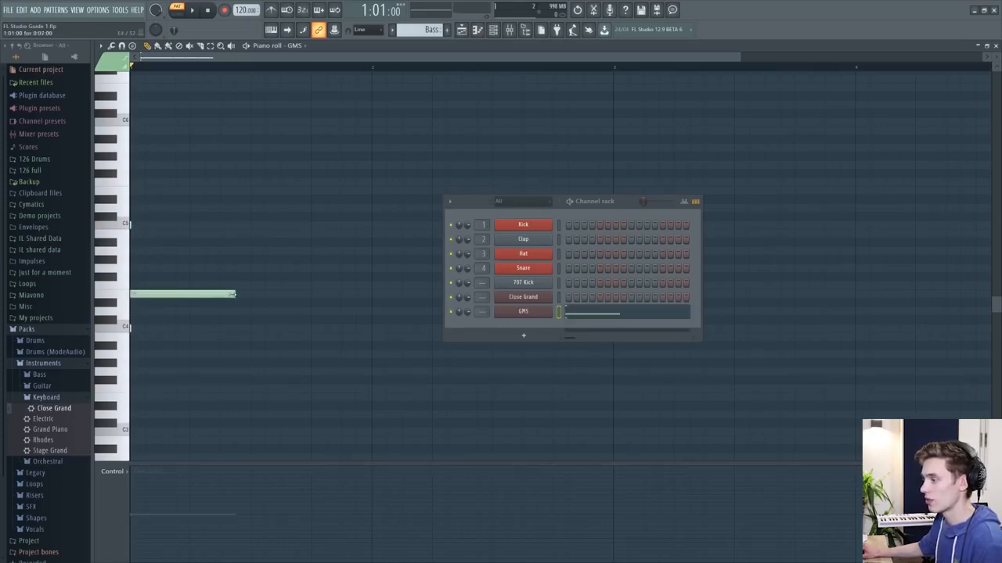
Add an A#4 note at step 11 of bar 1 in the GMS piano roll and clear both long notes.
click(208, 295)
click(279, 242)
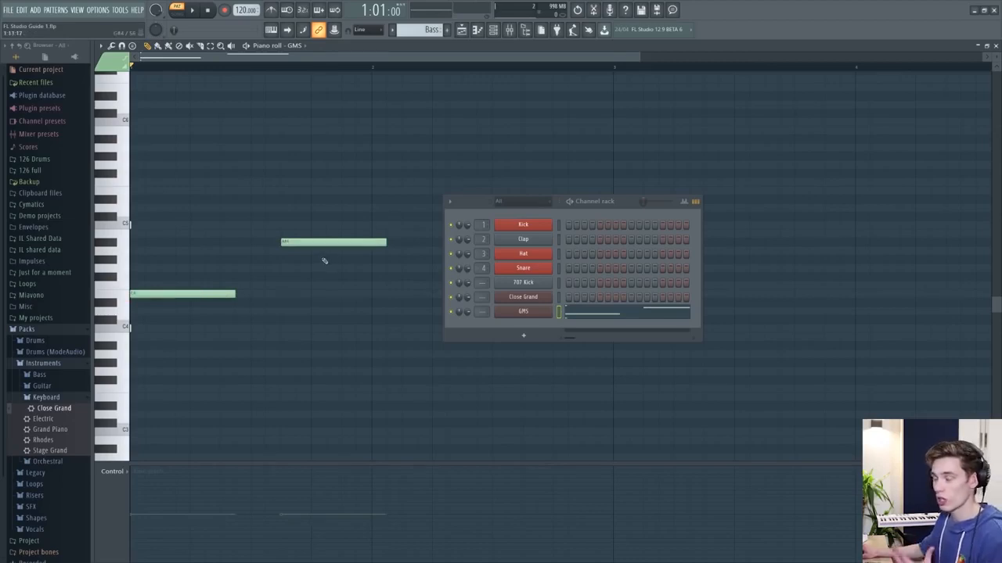
right_click(317, 242)
right_click(211, 295)
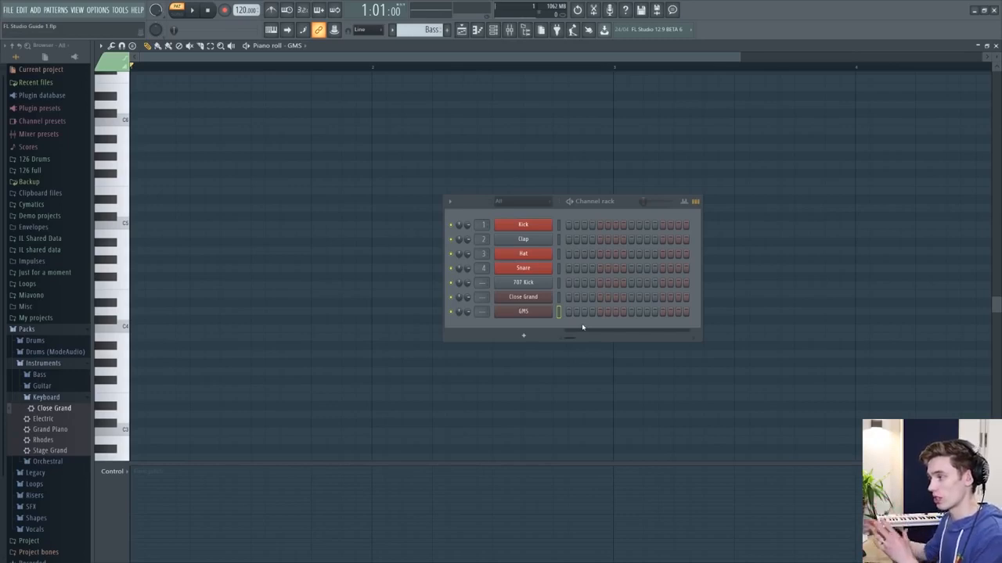
Rename the GMS channel Bass, colour it purple, and route it to mixer track 5.
key(F5)
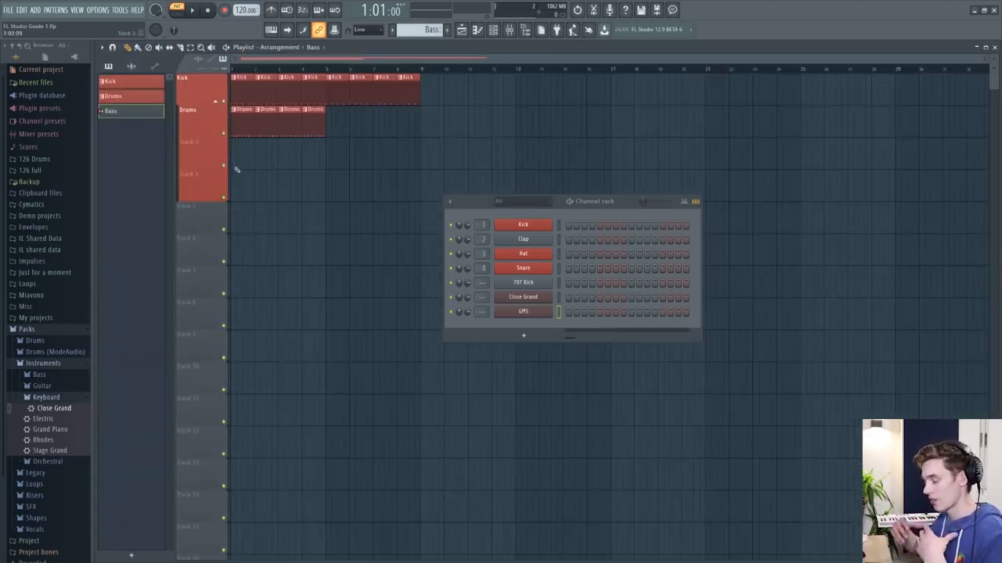
right_click(523, 311)
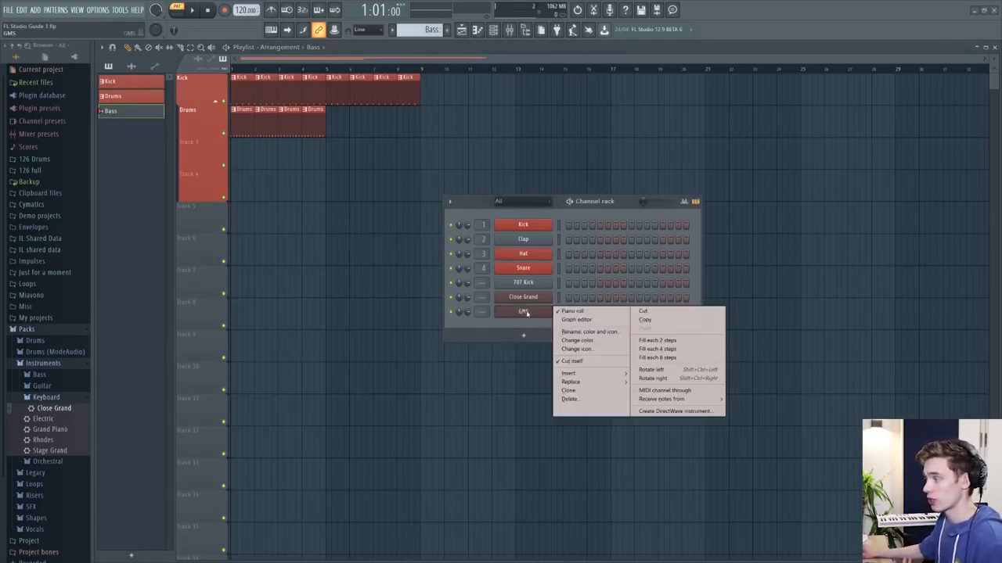
click(582, 334)
text(Bass)
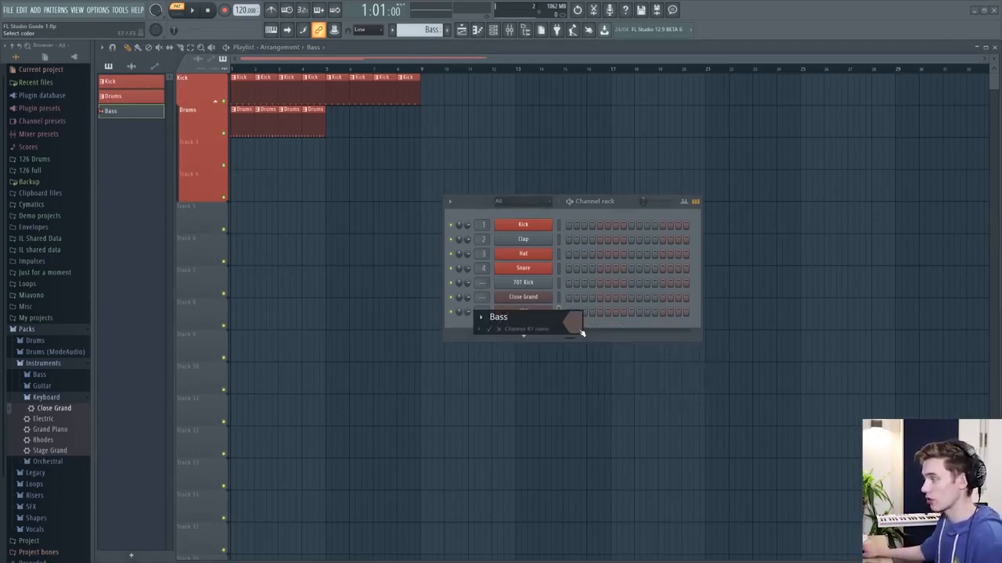
click(578, 327)
click(666, 315)
key(Return)
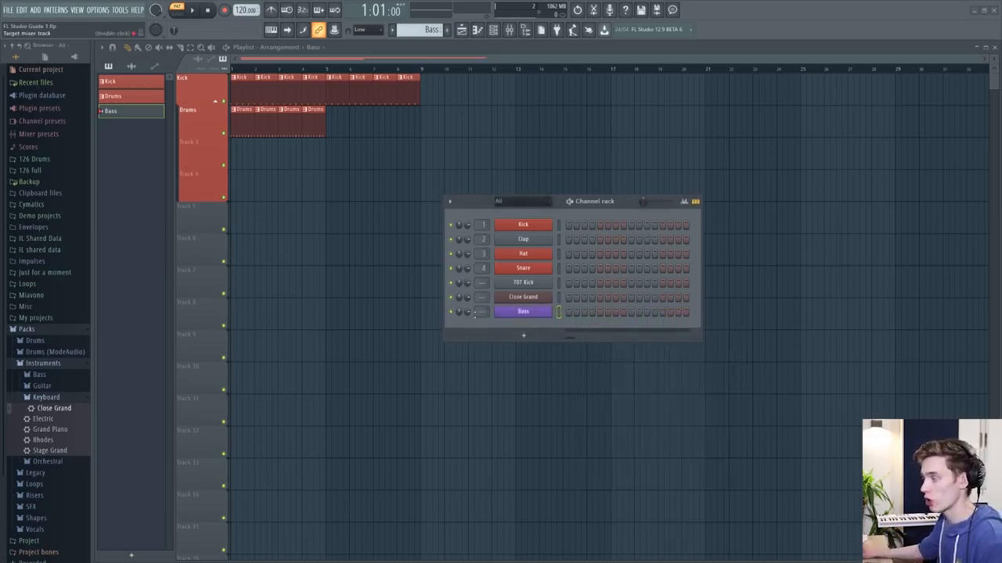
scroll(478, 311, up, 2)
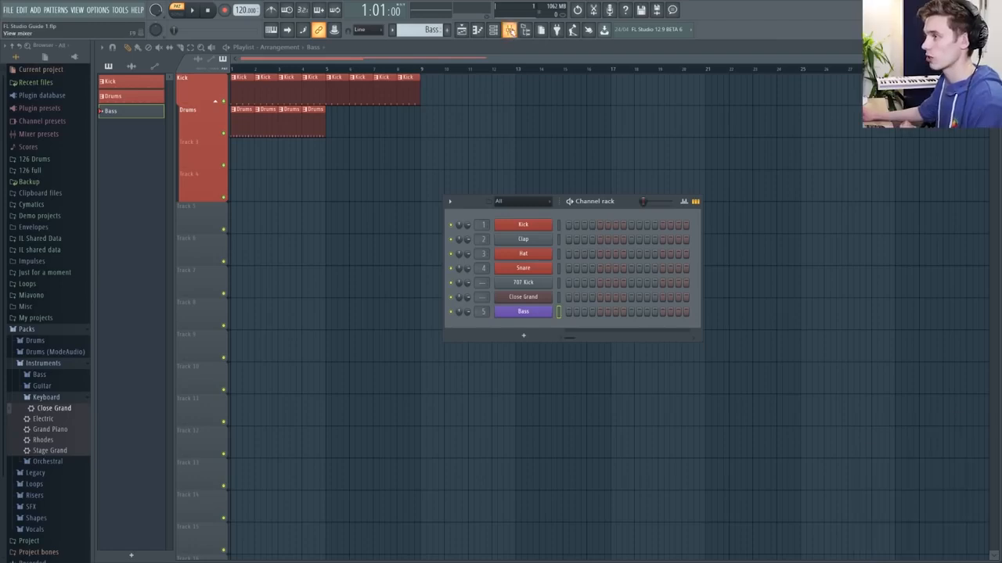
Open the mixer as a detached window and show the channel rack above it.
click(509, 29)
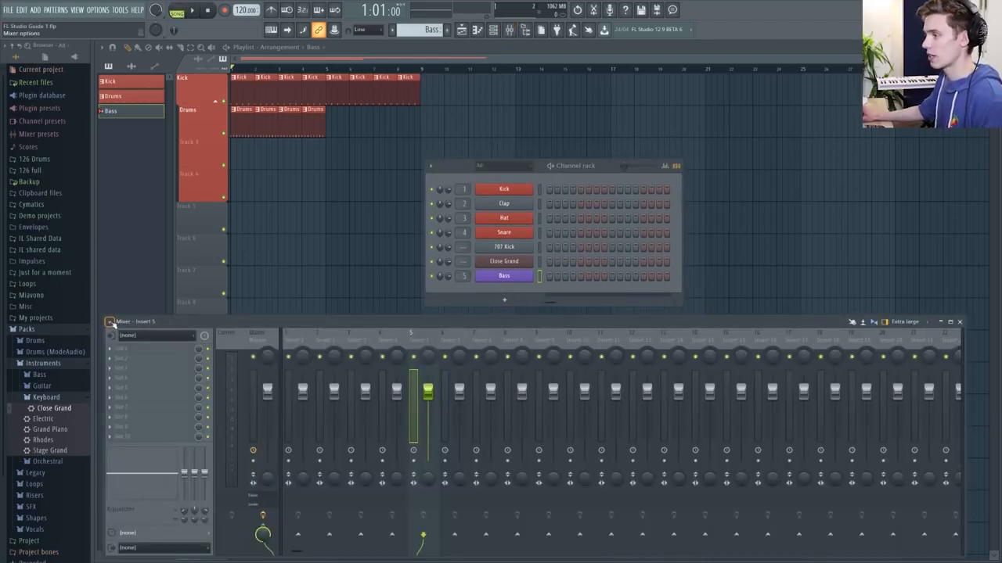
click(109, 321)
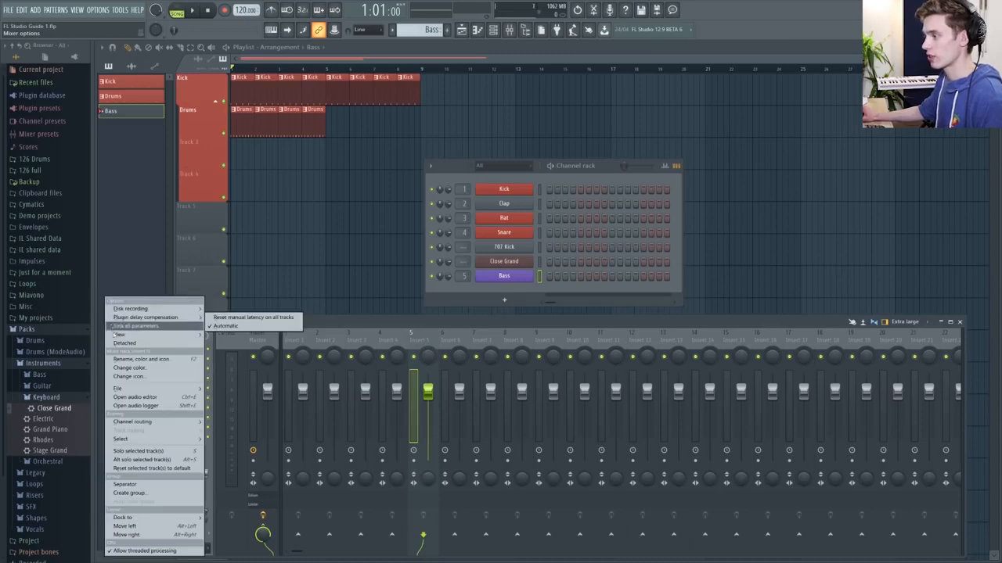
click(148, 343)
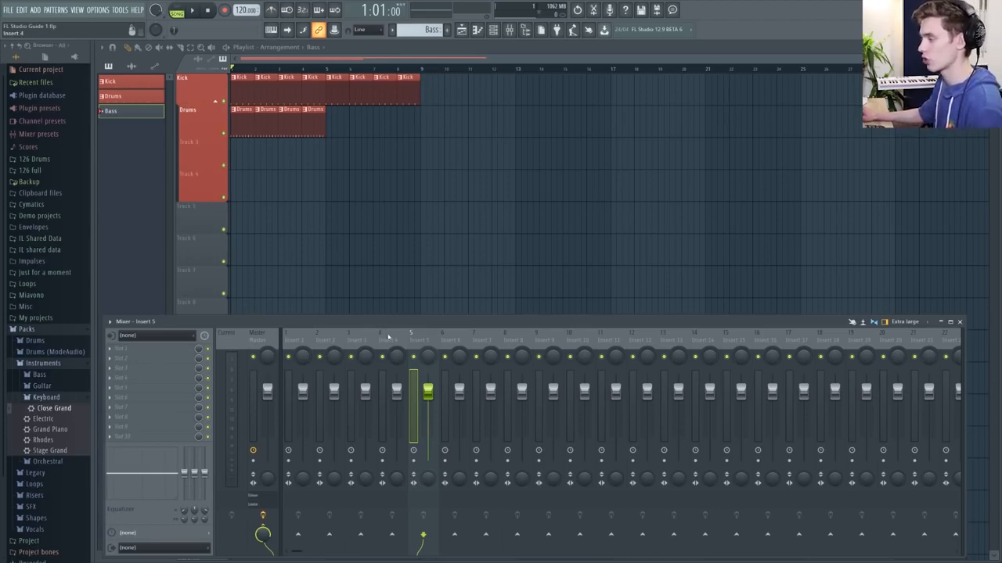
key(F6)
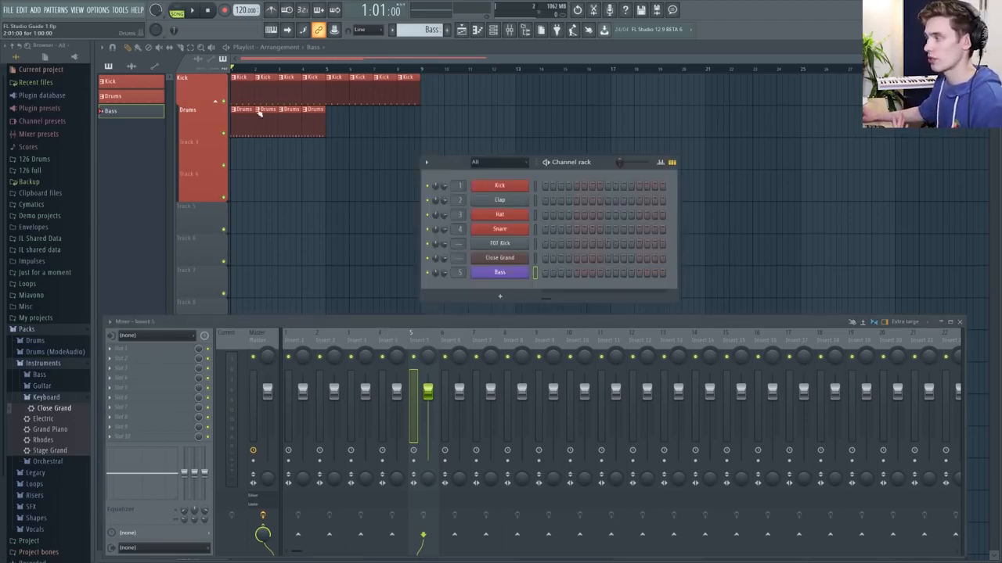
Select mixer Insert 4 and try panning it to the left while the song plays.
click(412, 343)
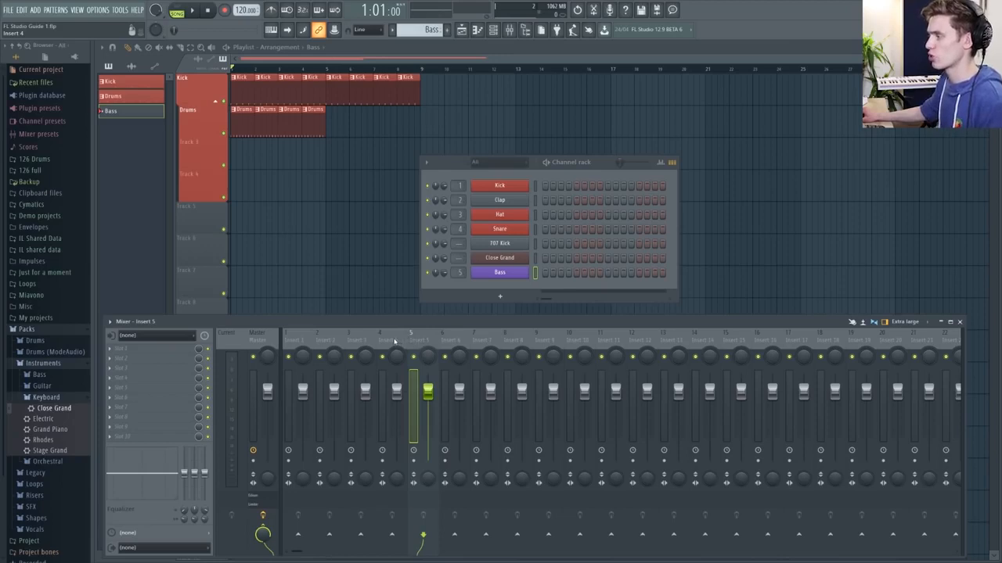
click(394, 341)
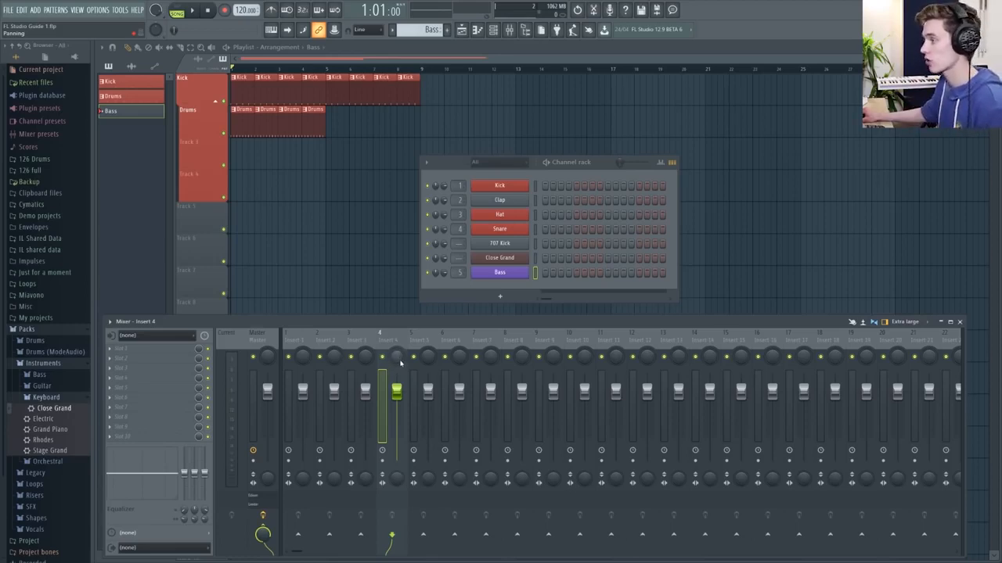
key(space)
scroll(398, 360, down, 3)
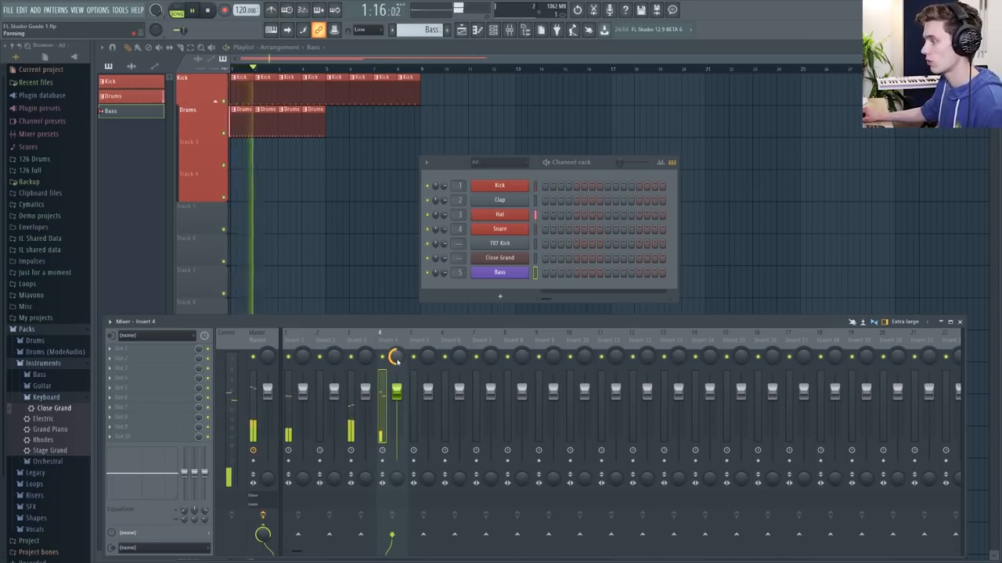
key(space)
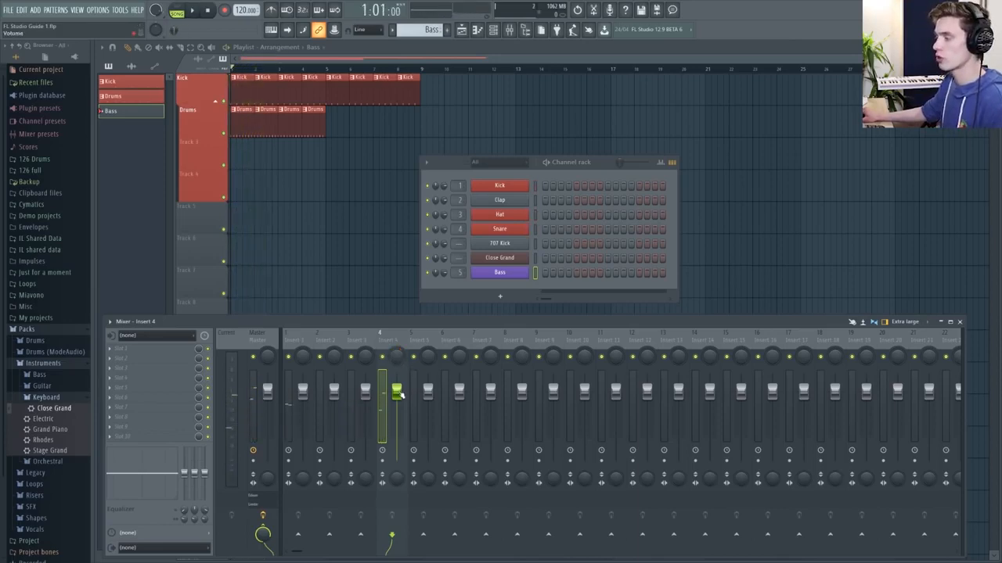
Try out Insert 4's volume fader during song playback and its stereo separation knob.
key(space)
mouse_move(398, 394)
mouse_down()
mouse_move(397, 460)
mouse_move(397, 395)
mouse_up()
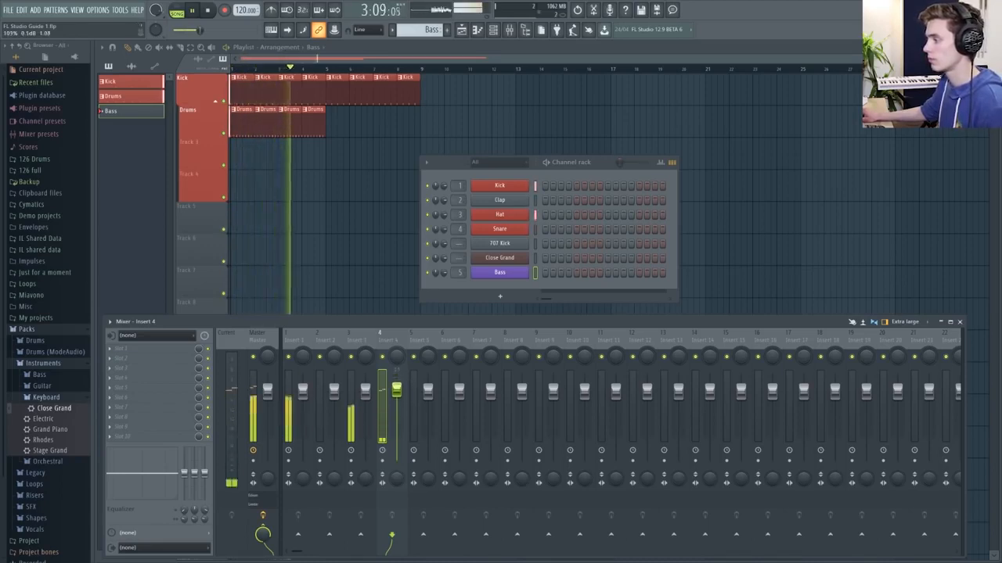
key(space)
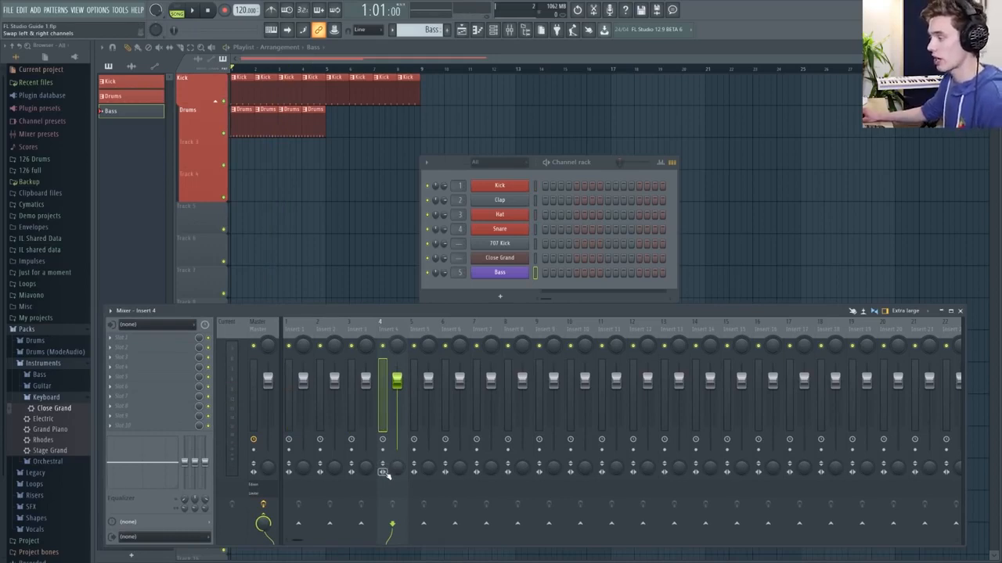
mouse_move(396, 470)
mouse_down()
mouse_move(396, 516)
mouse_move(396, 427)
mouse_move(396, 471)
mouse_up()
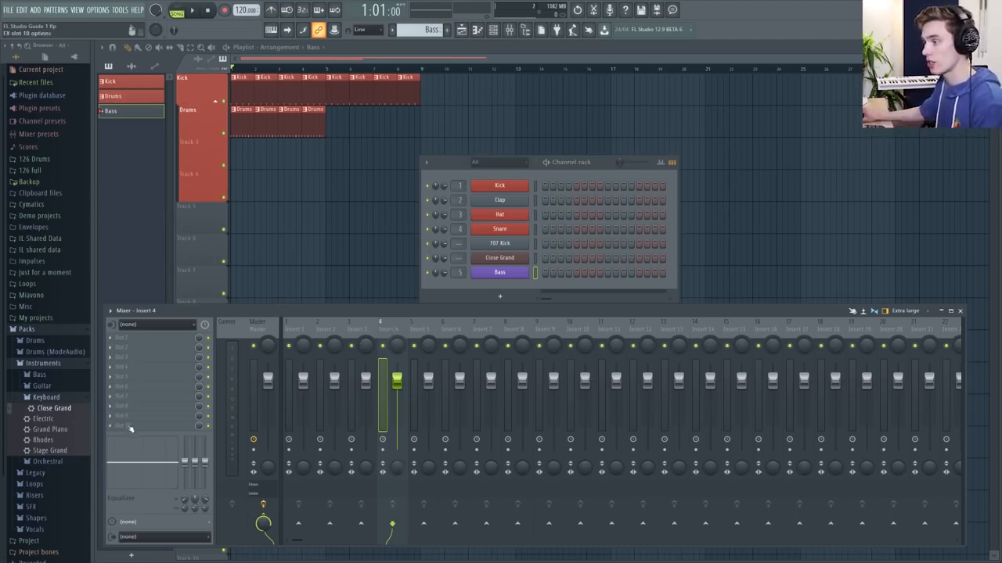
Load Fruity Parametric EQ 2 and Fruity Reeverb 2 on Insert 4 and sweep the EQ's high-shelf band towards lower frequencies during playback.
click(119, 340)
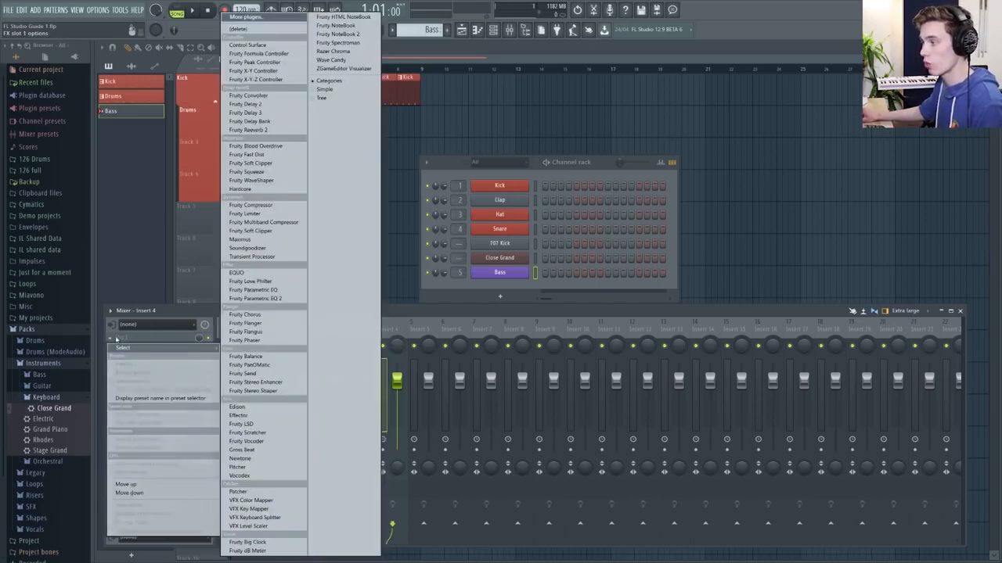
click(255, 298)
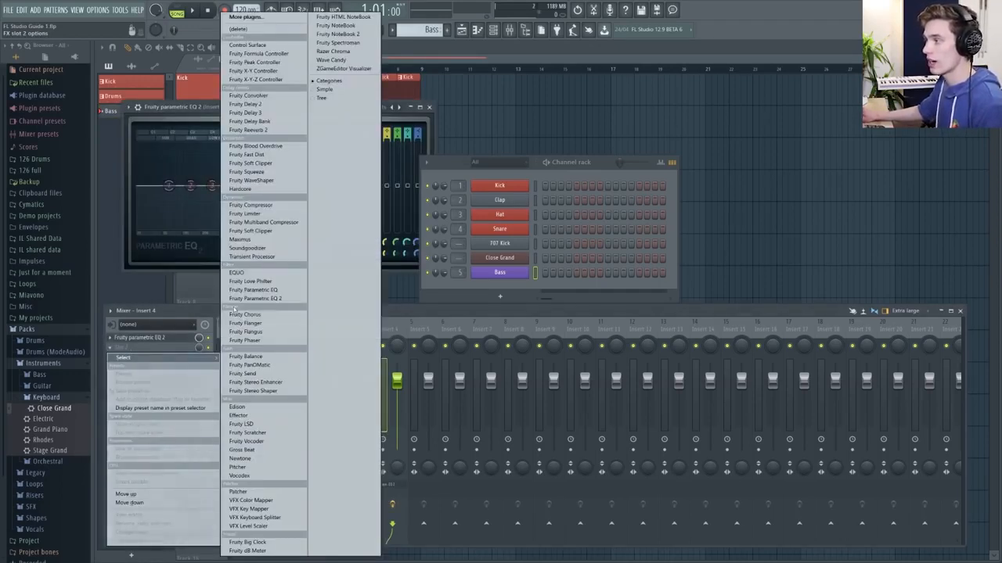
click(258, 130)
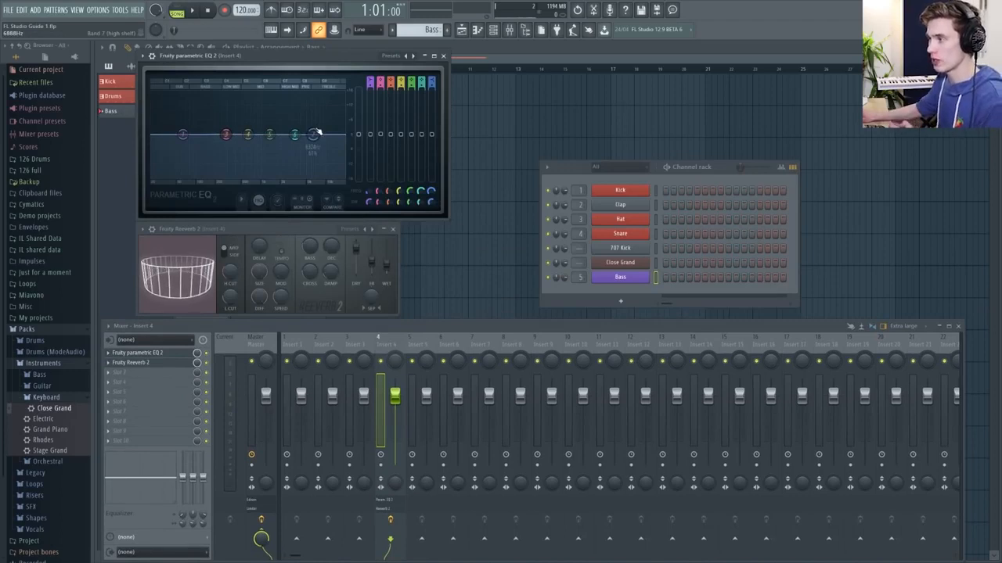
key(space)
drag(314, 134, 223, 128)
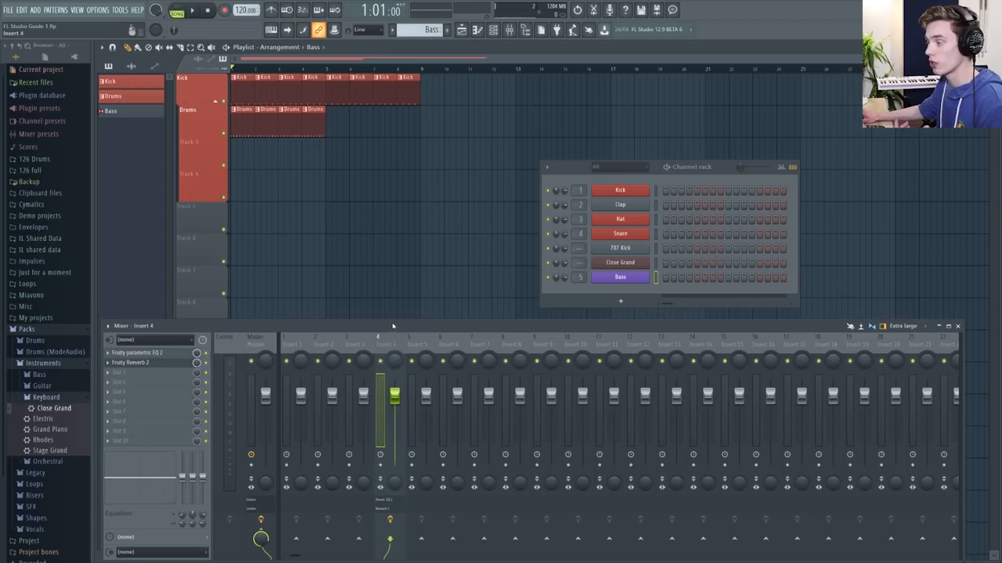
Rename mixer Insert 4 as Snare and colour the track red.
drag(394, 328, 393, 318)
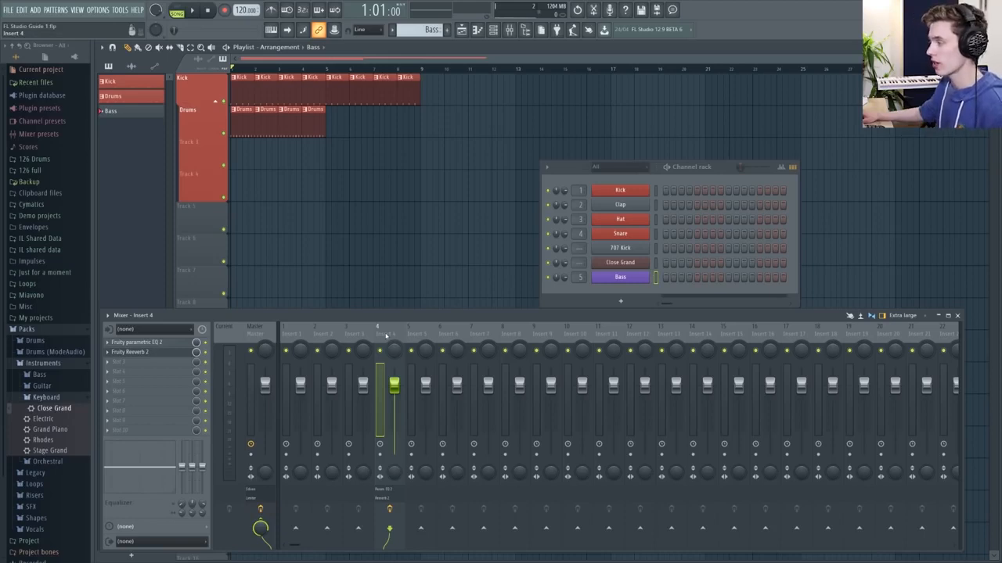
right_click(385, 335)
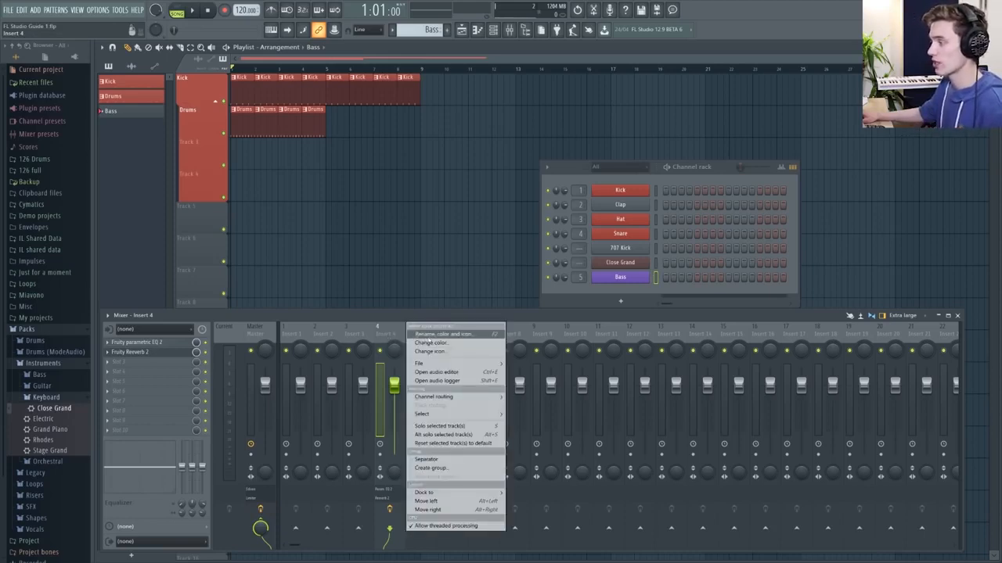
click(432, 336)
text(Snare)
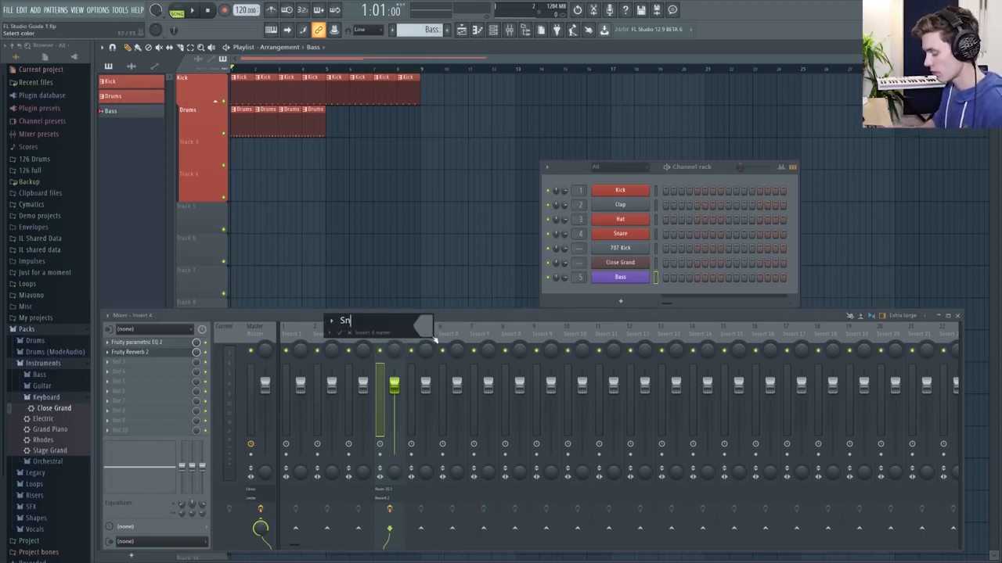
click(425, 327)
click(437, 393)
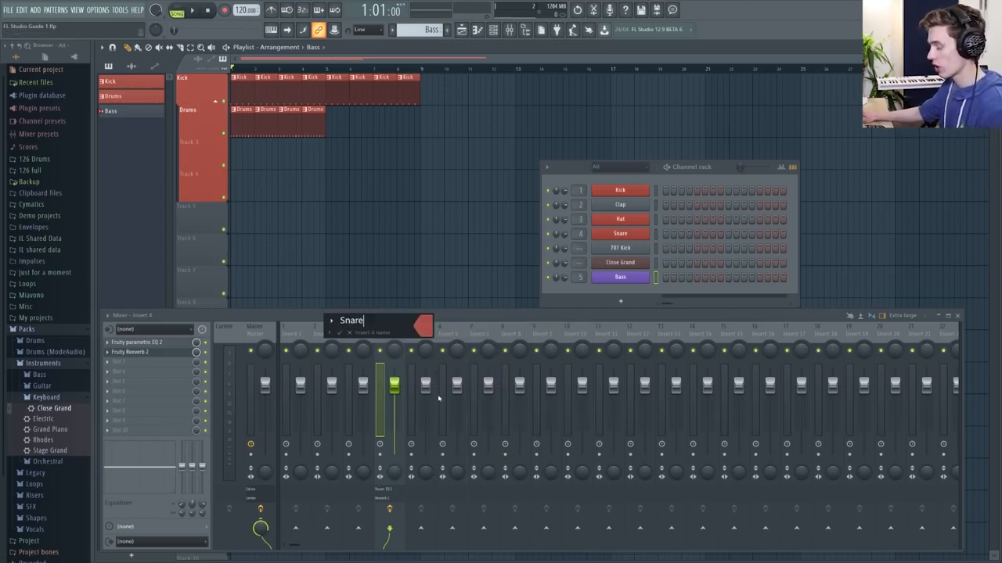
key(Return)
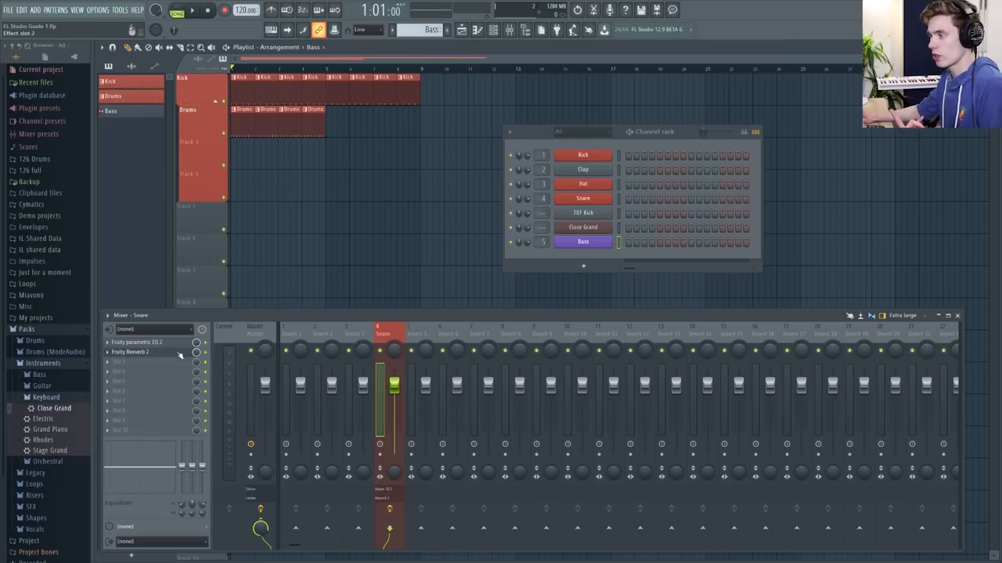
Select mixer Insert 3, reposition the channel rack, and compare the steps of the Kick and Drums patterns.
click(360, 334)
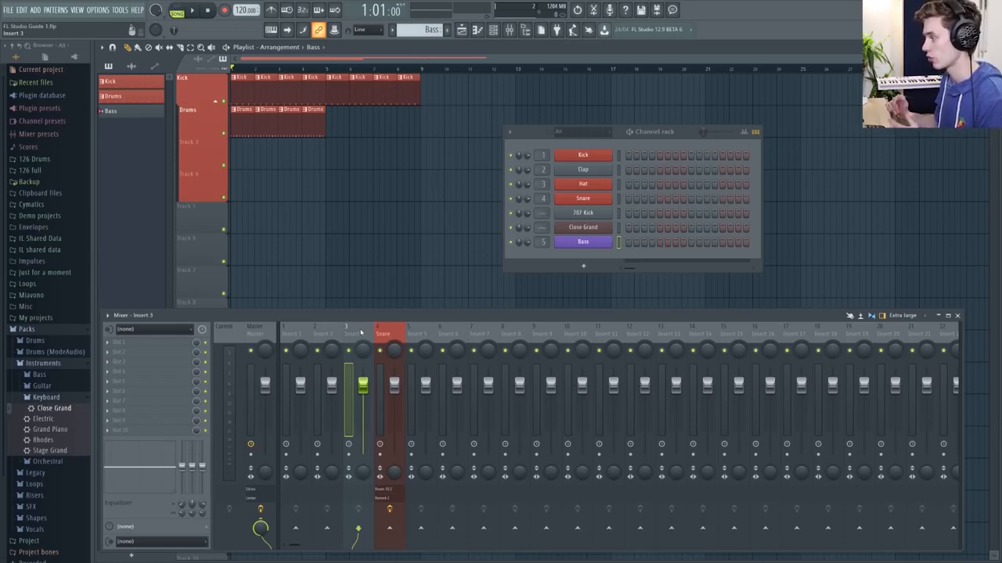
drag(681, 135, 605, 155)
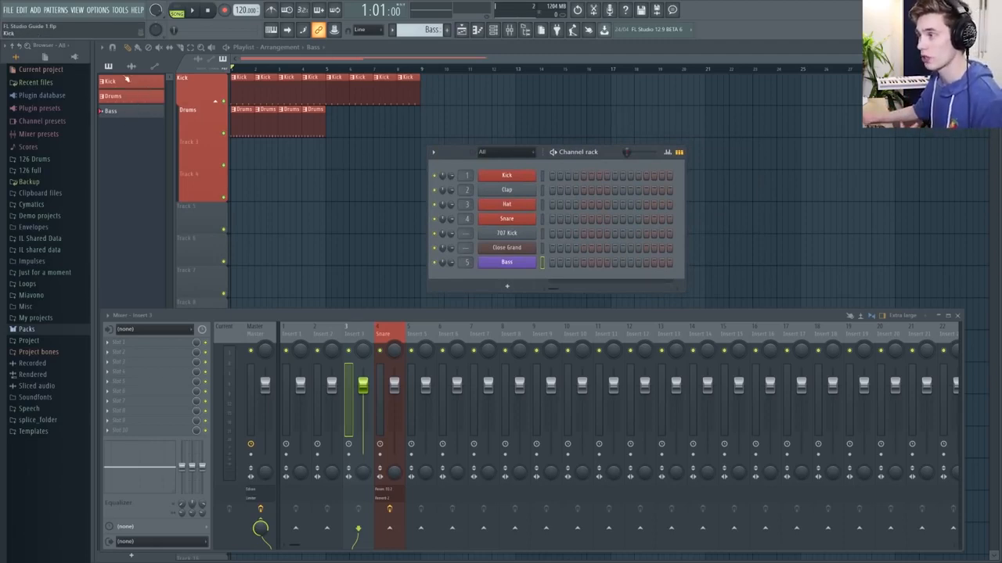
click(129, 96)
click(129, 85)
click(131, 97)
click(131, 85)
click(134, 100)
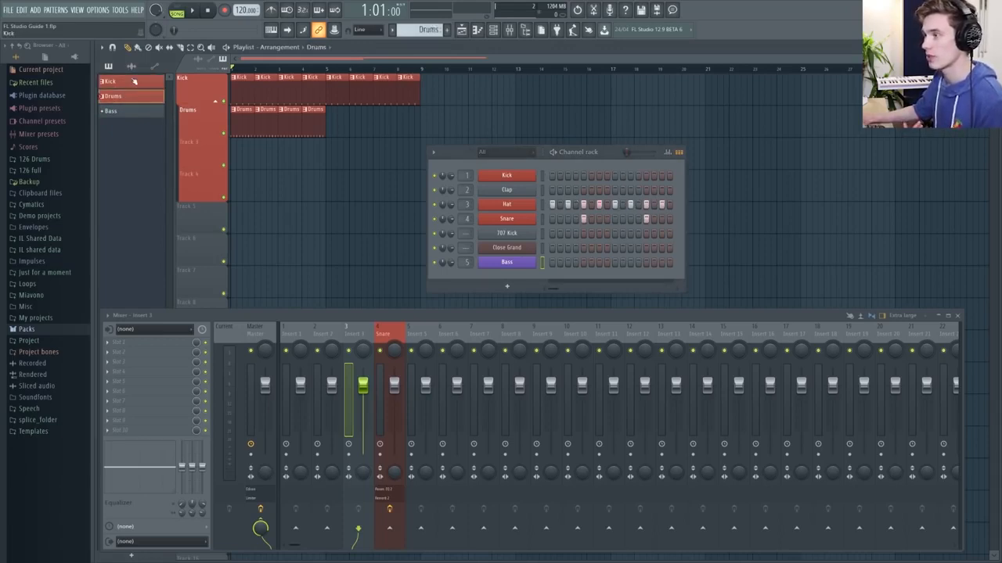
Place a Kick pattern clip on playlist Track 3 and a Drums pattern clip on Track 4.
click(134, 83)
click(245, 153)
click(134, 95)
click(299, 183)
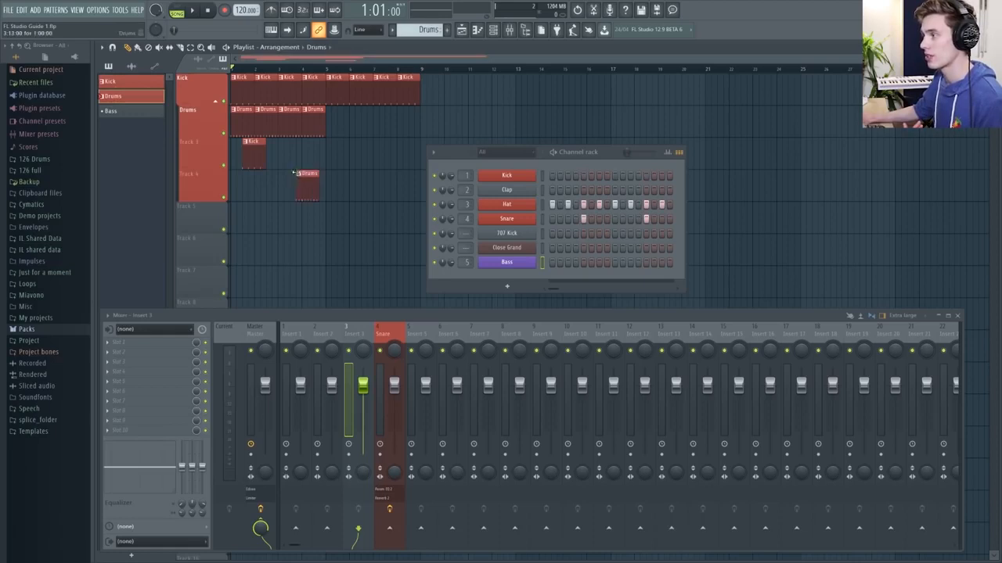
click(347, 148)
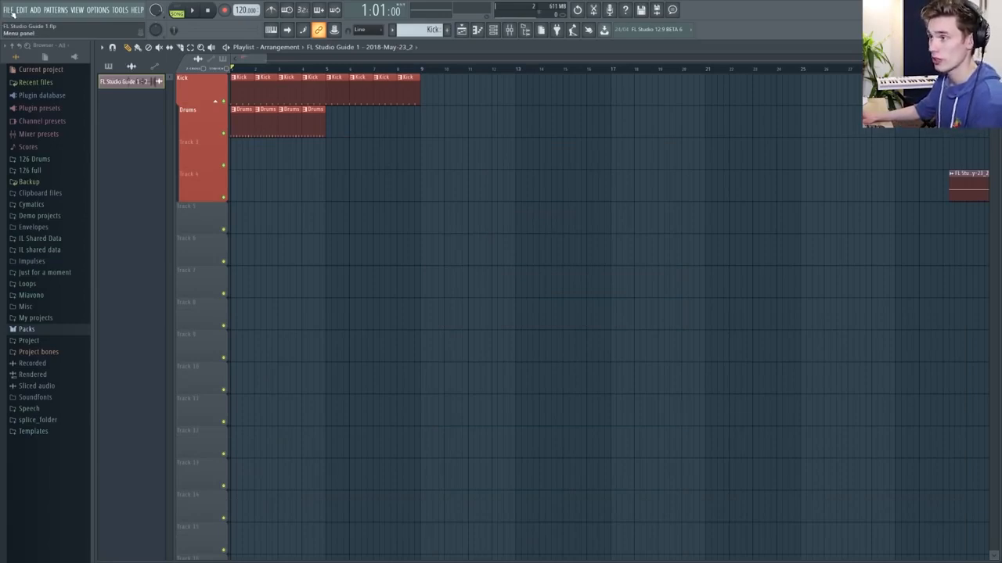
Open the wave export settings for FL Studio Guide 1.wav and examine the Quality and Miscellaneous options.
click(10, 11)
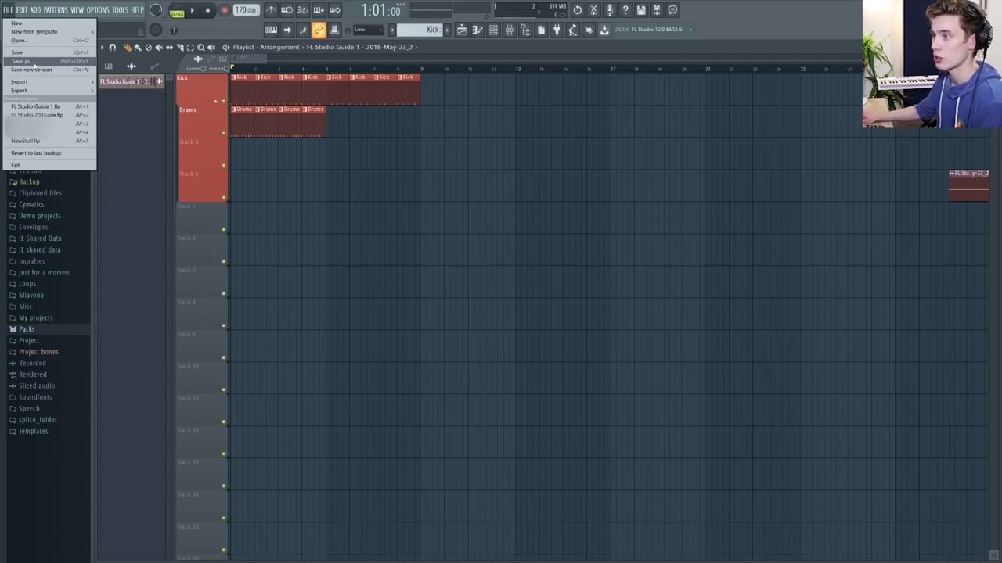
mouse_move(30, 91)
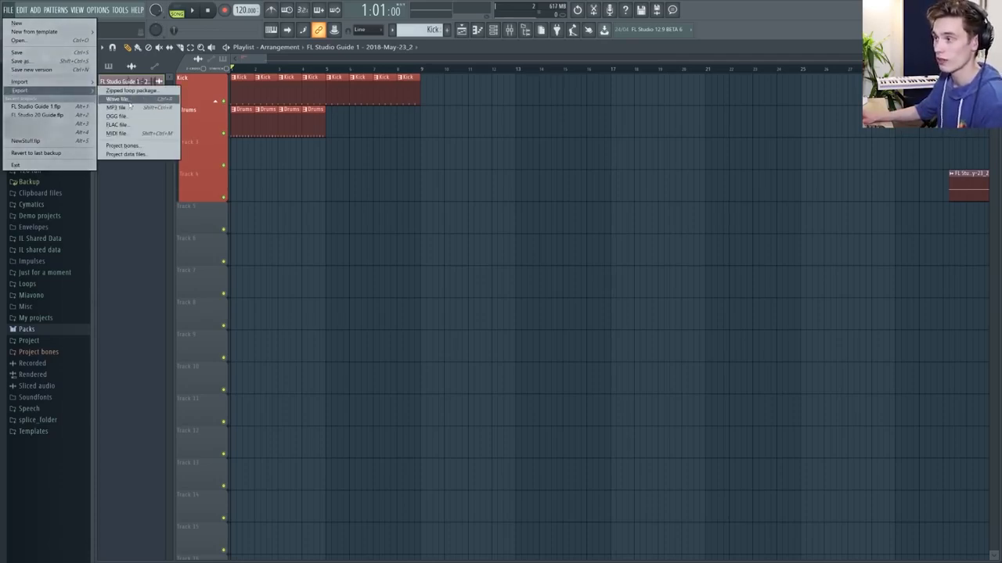
click(126, 100)
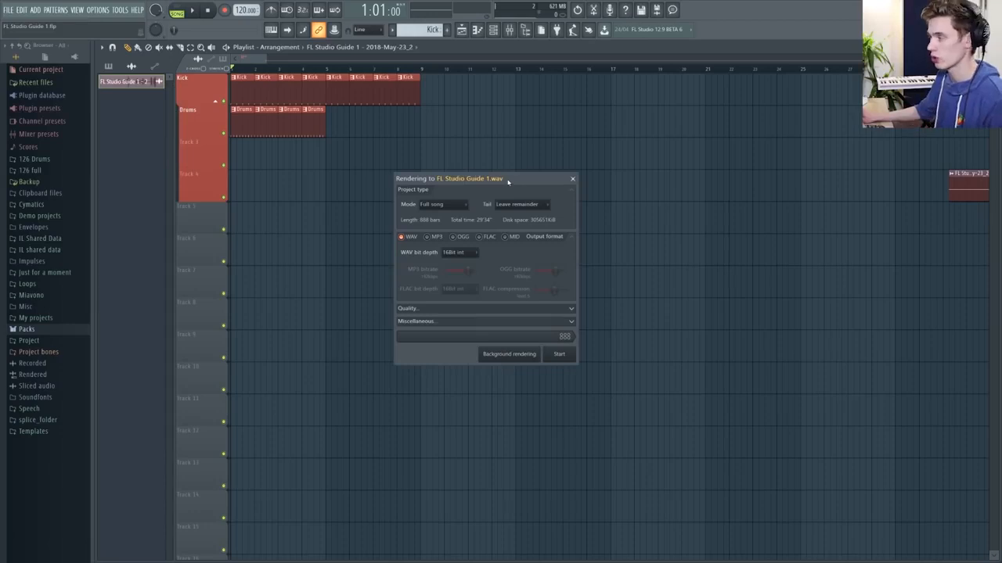
drag(519, 180, 486, 156)
click(539, 299)
click(540, 287)
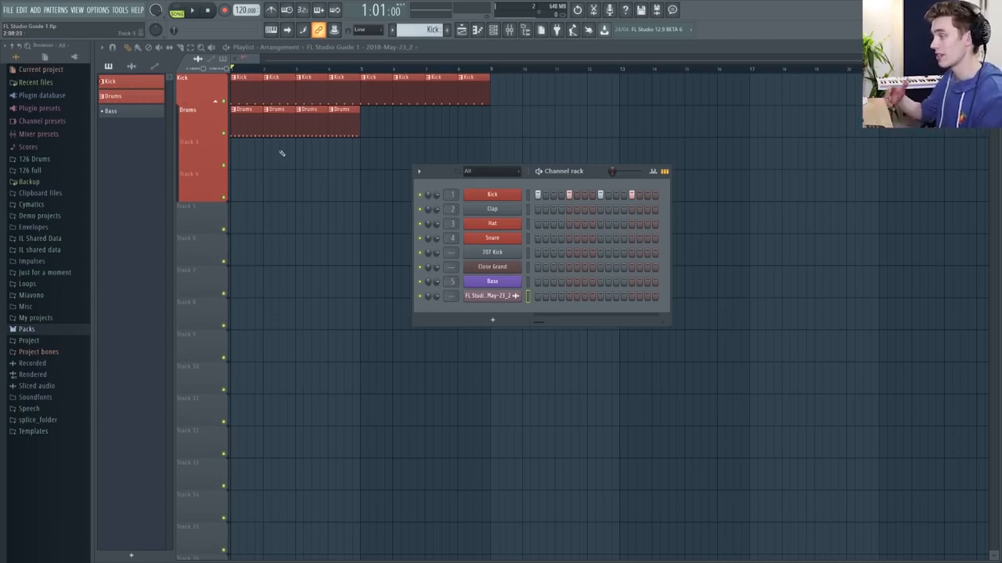
Show the mixer briefly and hide it again.
key(F9)
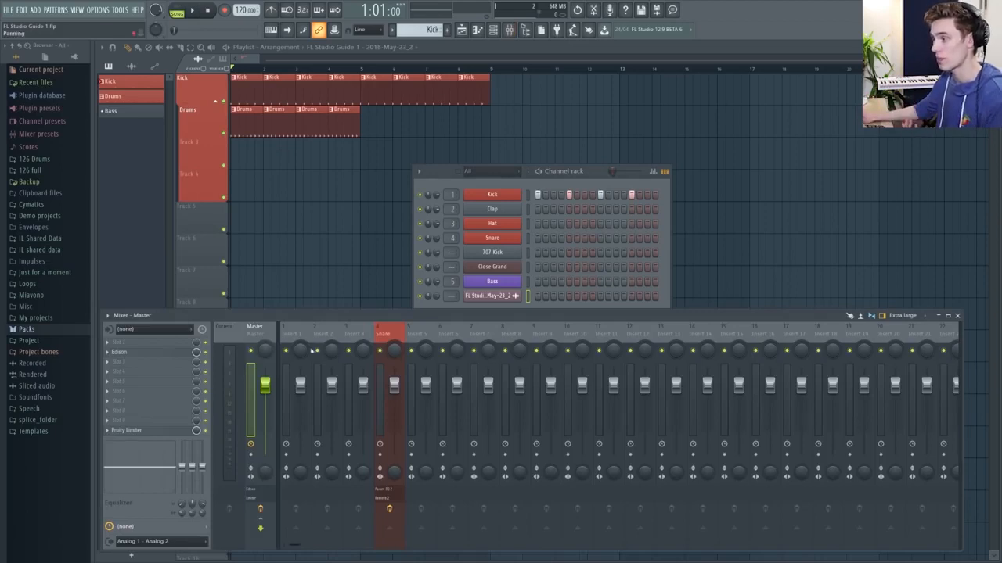
key(F9)
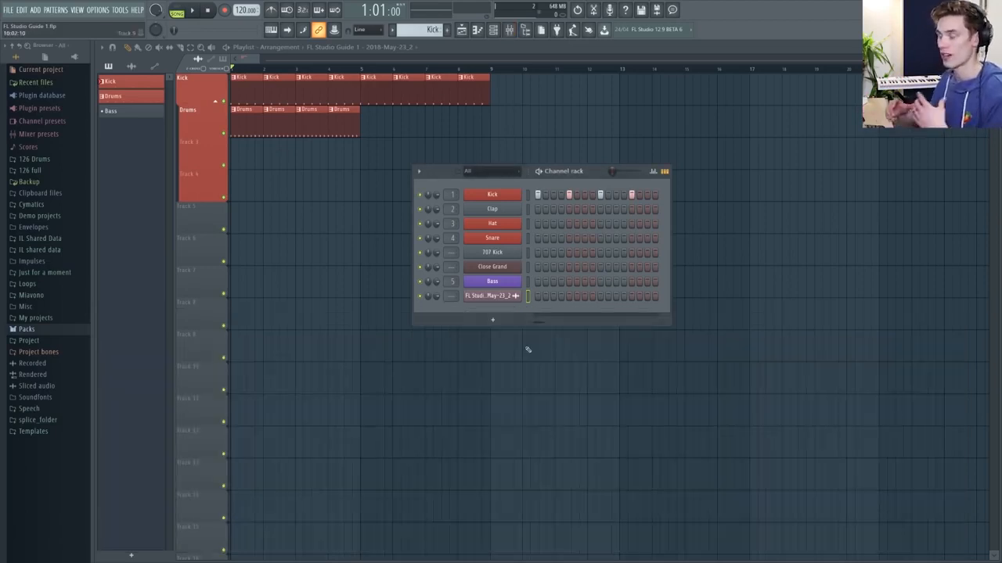